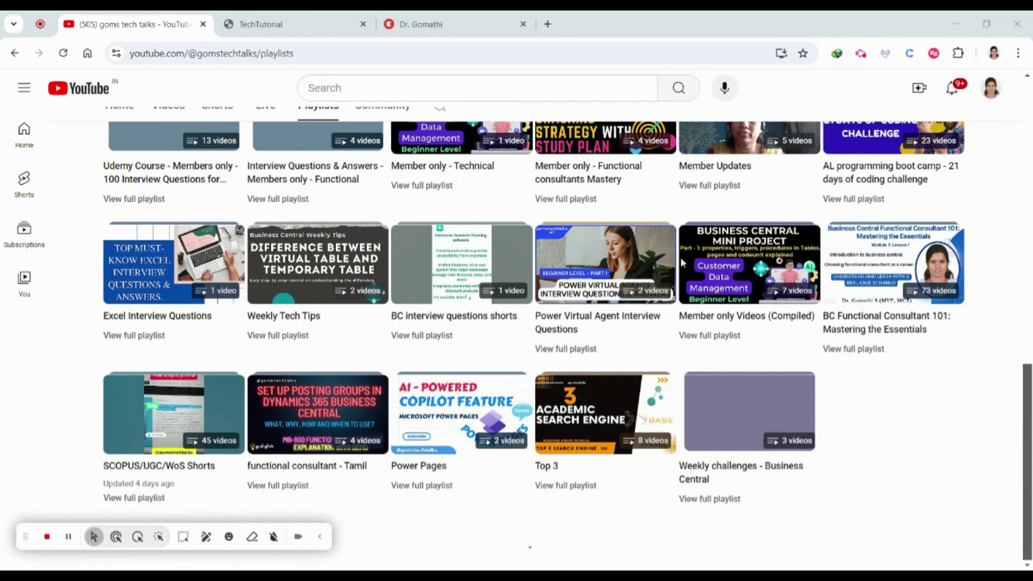
pyautogui.scroll(-8, 777, 204)
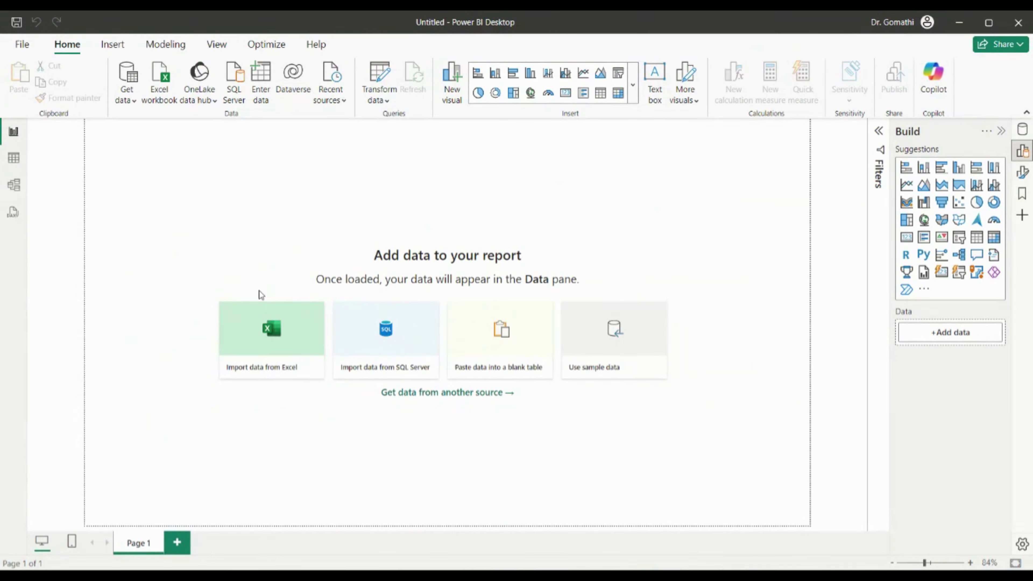
# Import the US Tree Nut Production.xlsx workbook from the Day 4 folder as an Excel data source
pyautogui.click(207, 348)
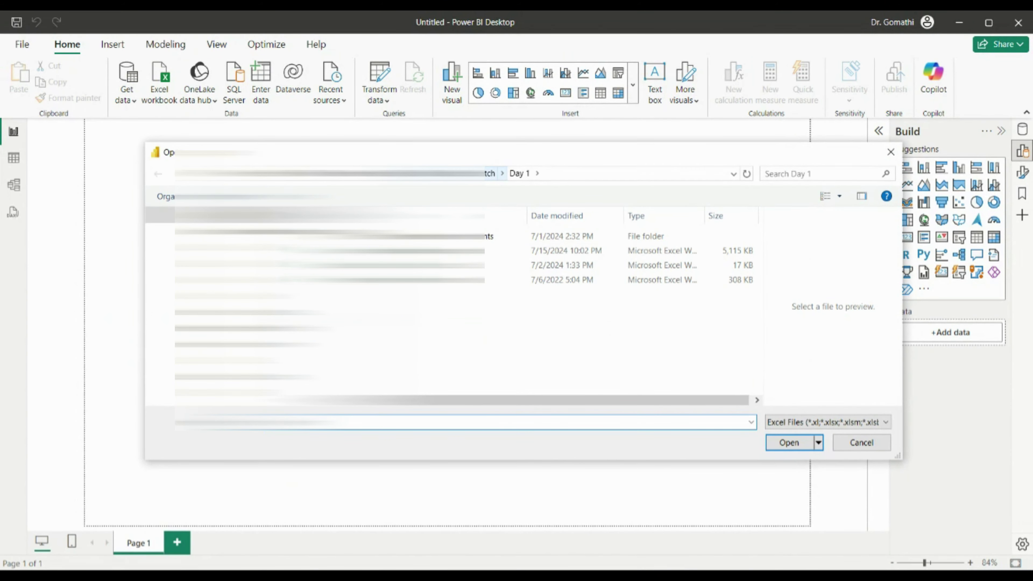
pyautogui.click(491, 173)
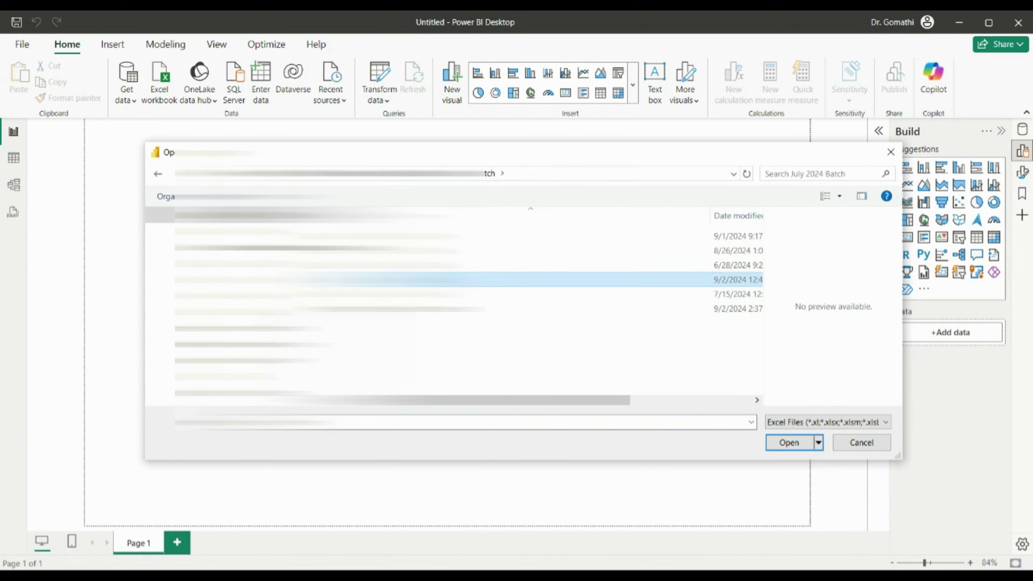
pyautogui.press('Return')
pyautogui.click(407, 279)
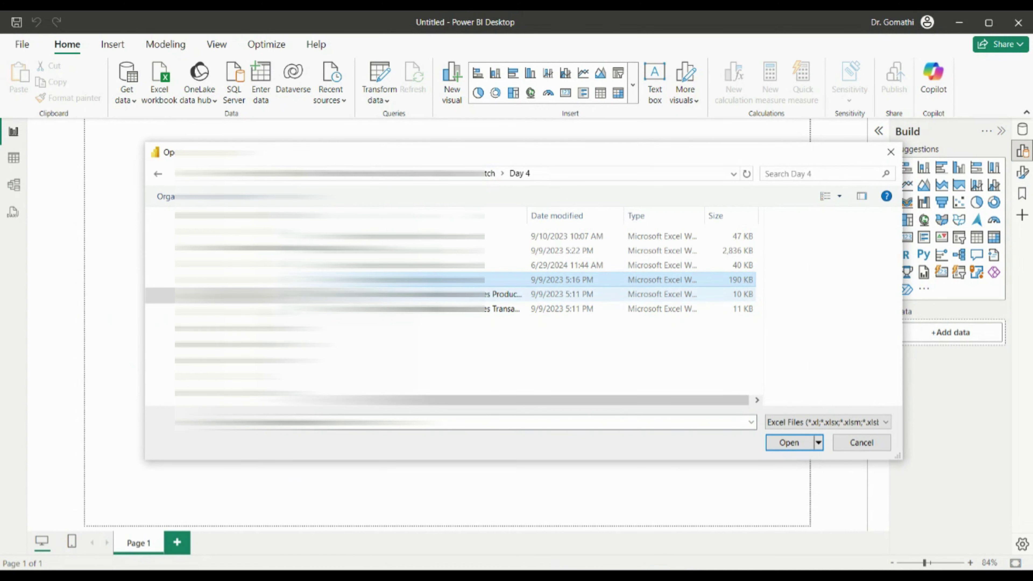
pyautogui.click(802, 448)
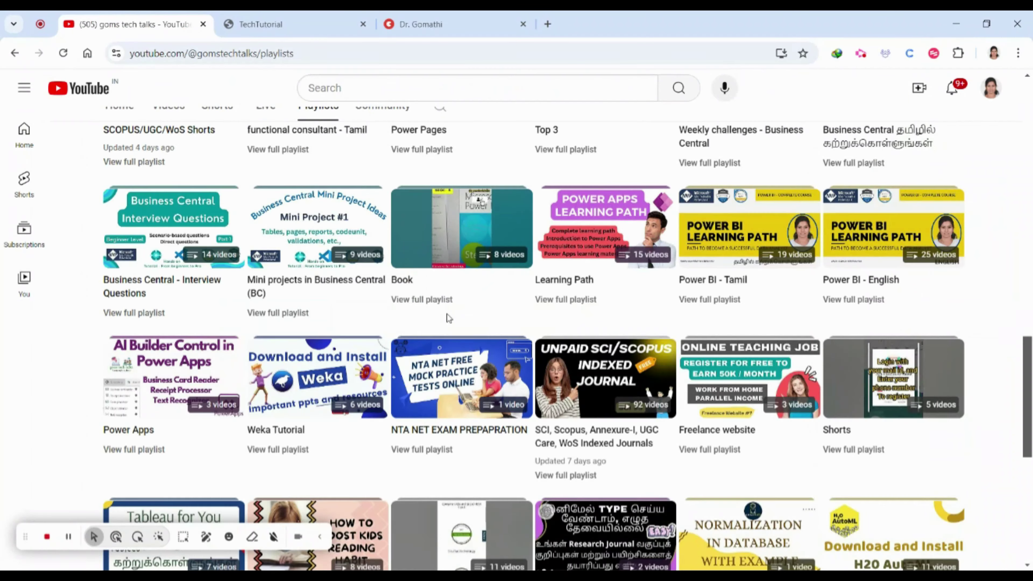
pyautogui.scroll(8, 582, 356)
pyautogui.scroll(10, 583, 356)
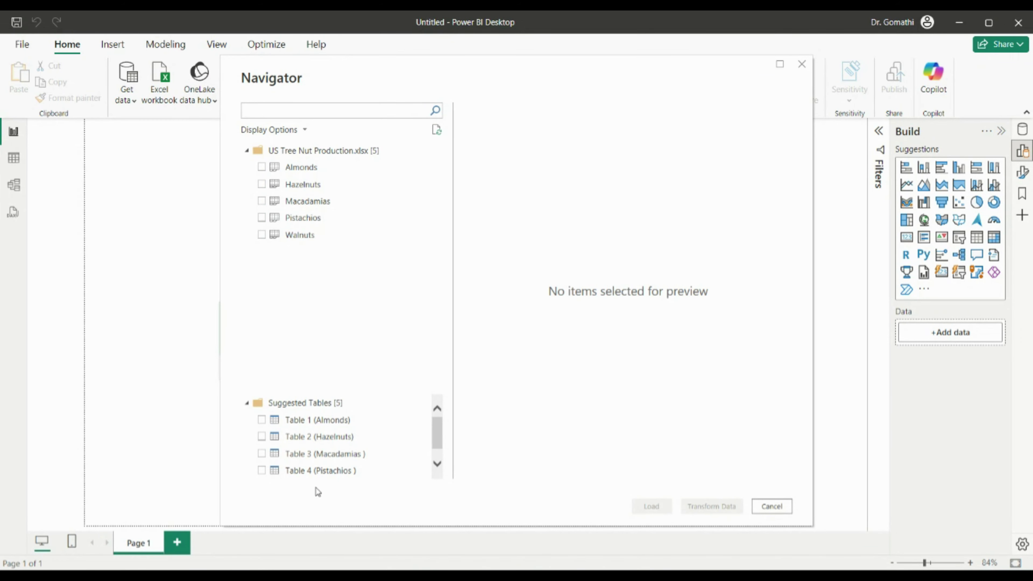
# Switch to the US Tree Nut Production.xlsx workbook in Excel and examine the data rows on the Almonds sheet
pyautogui.hotkey('alt', 'Tab')
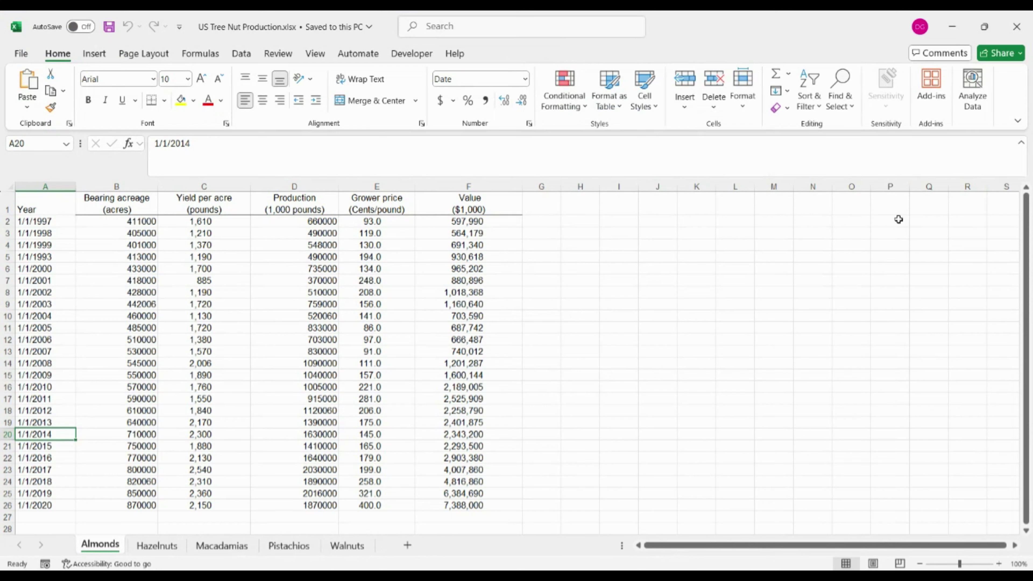
pyautogui.click(59, 222)
pyautogui.moveTo(59, 222); pyautogui.dragTo(376, 388)
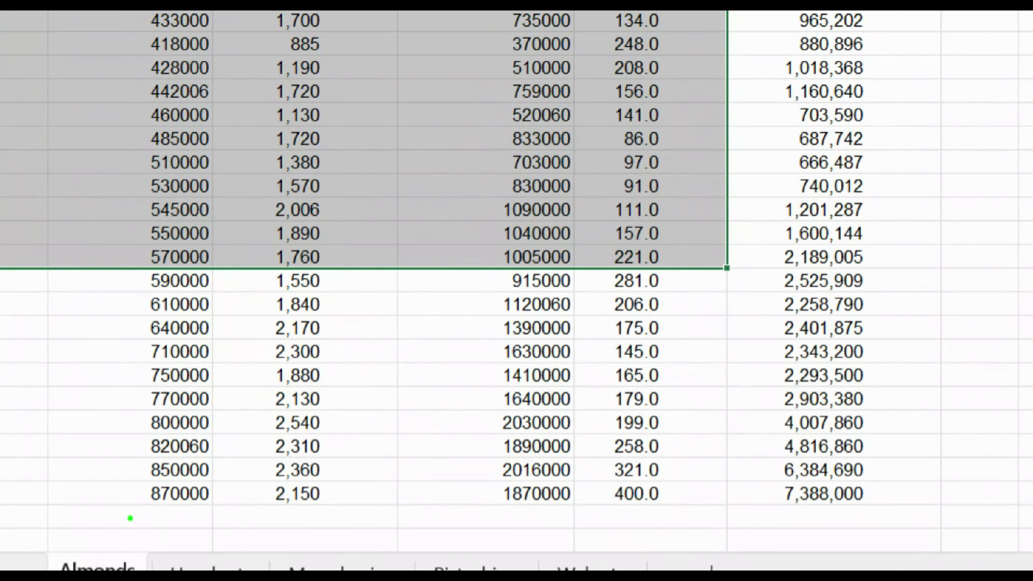
pyautogui.moveTo(118, 515)
pyautogui.mouseDown()
pyautogui.moveTo(76, 543)
pyautogui.moveTo(122, 543)
pyautogui.mouseUp()
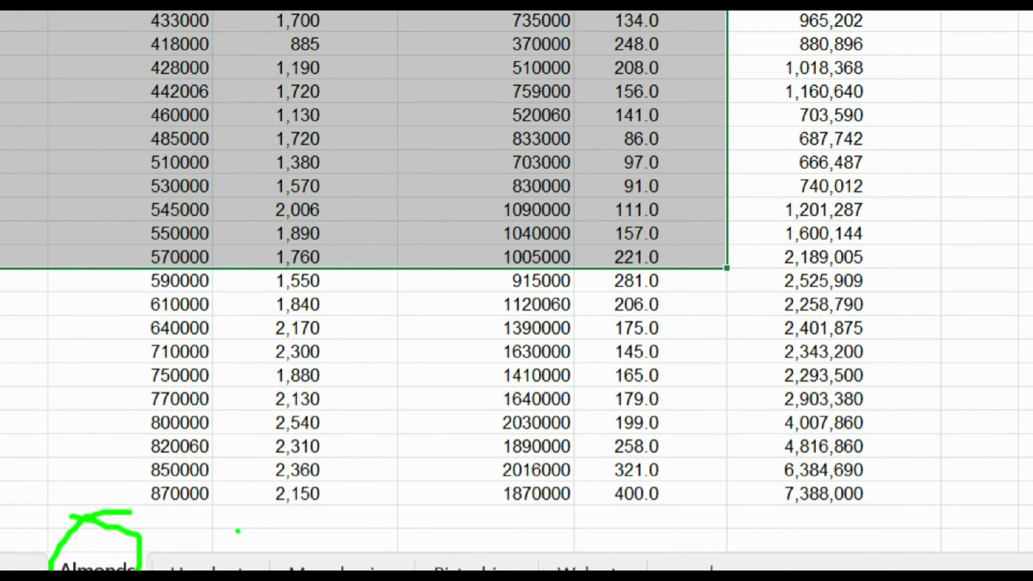
pyautogui.moveTo(237, 531); pyautogui.dragTo(243, 570)
pyautogui.moveTo(155, 501); pyautogui.dragTo(236, 511)
pyautogui.moveTo(382, 514); pyautogui.dragTo(269, 569)
pyautogui.moveTo(290, 515); pyautogui.dragTo(459, 570)
pyautogui.moveTo(458, 503); pyautogui.dragTo(380, 570)
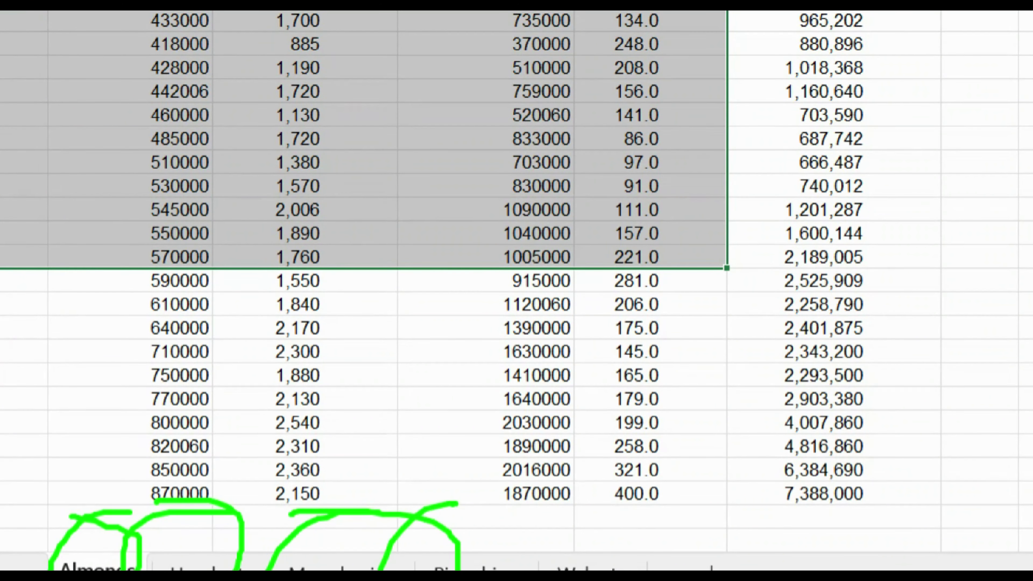
pyautogui.moveTo(622, 570); pyautogui.dragTo(440, 512)
pyautogui.moveTo(715, 505); pyautogui.dragTo(721, 489)
pyautogui.press('Escape')
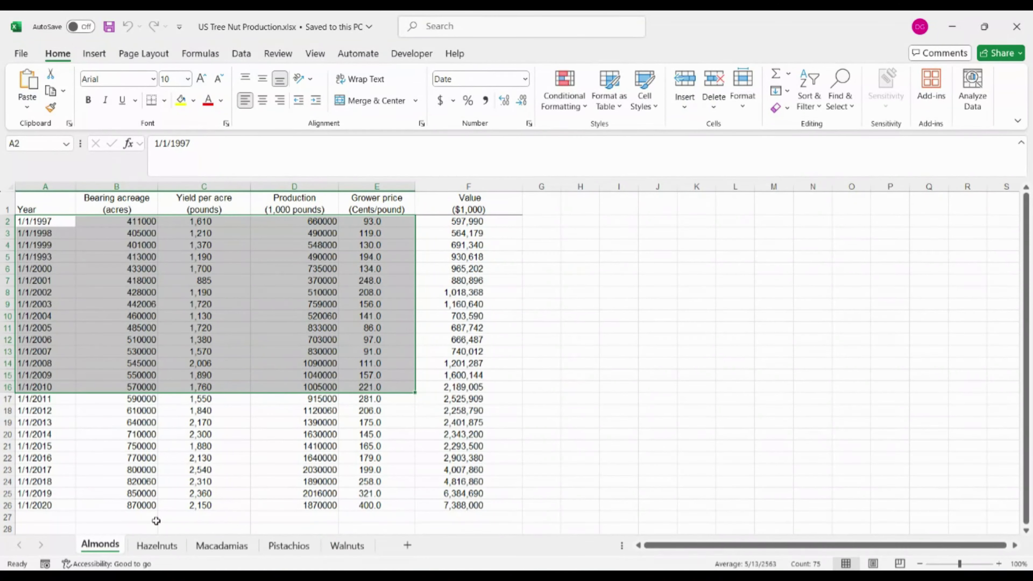
# Look through the Hazelnuts, Macadamias and Walnuts sheets and examine the headers and rows of the Walnuts table
pyautogui.click(158, 546)
pyautogui.click(220, 546)
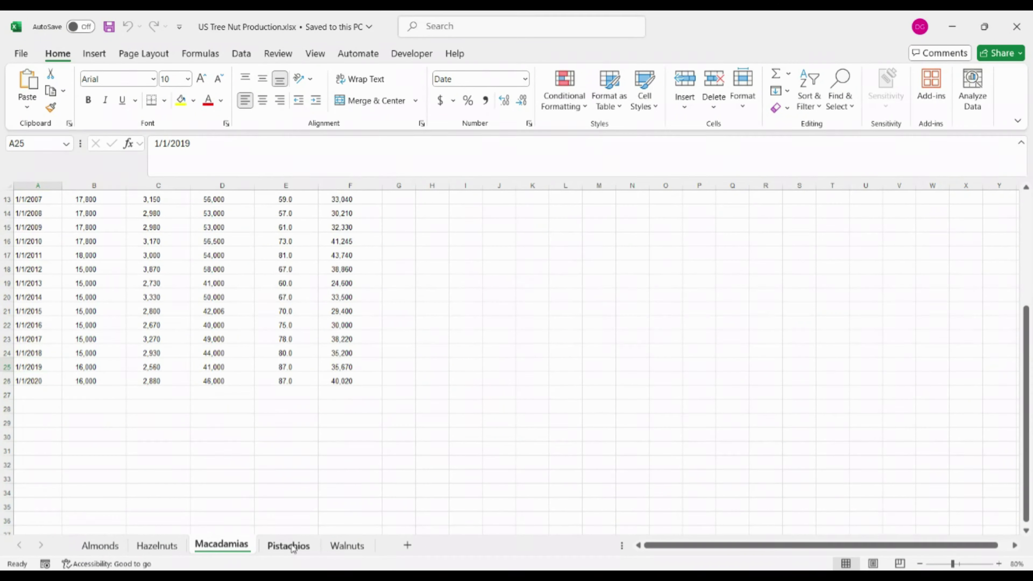
pyautogui.click(338, 546)
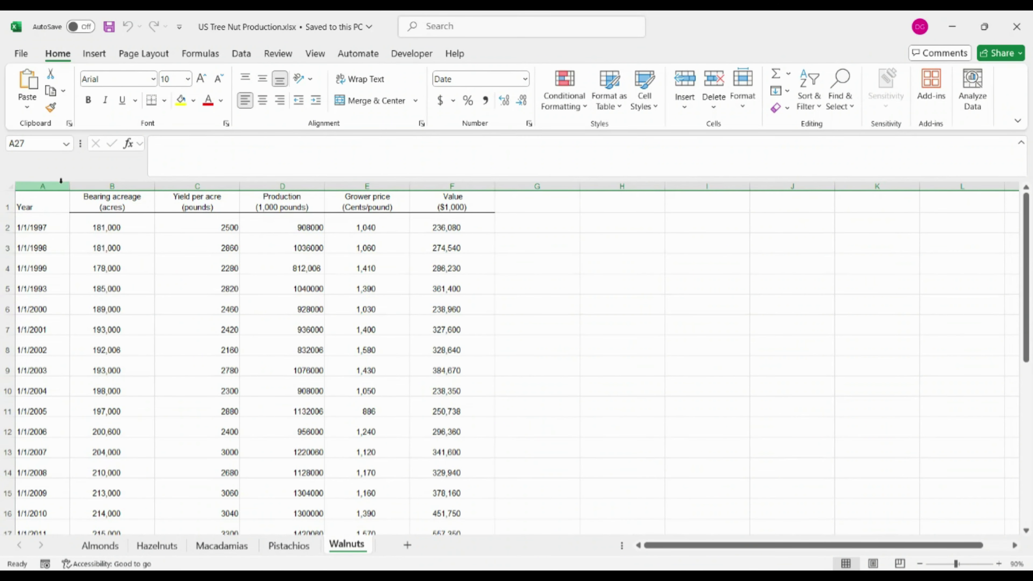
pyautogui.moveTo(32, 208); pyautogui.dragTo(412, 483)
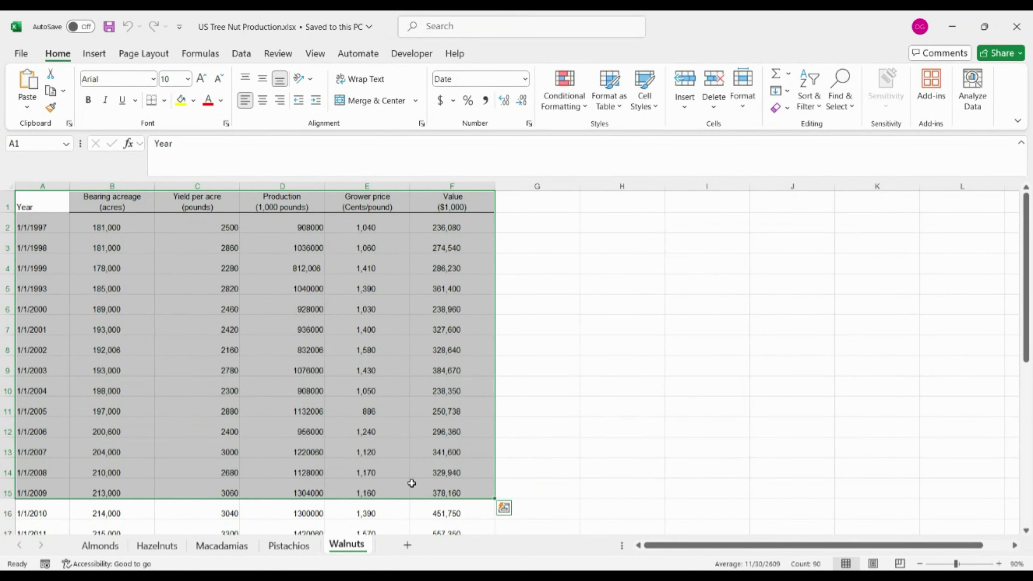
pyautogui.click(6, 228)
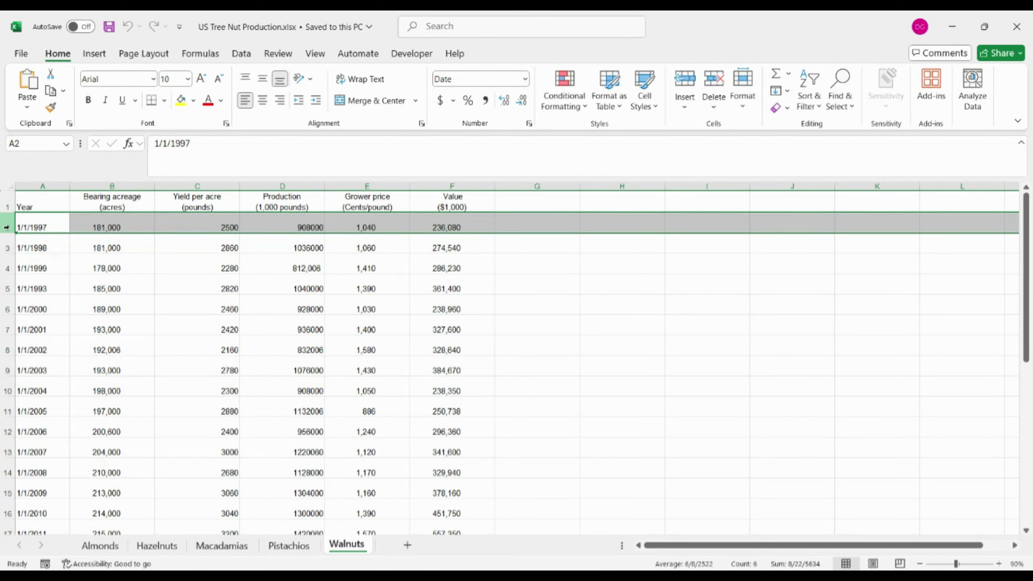
# Review each column header on the Almonds sheet, from Year through Value ($1,000)
pyautogui.click(114, 543)
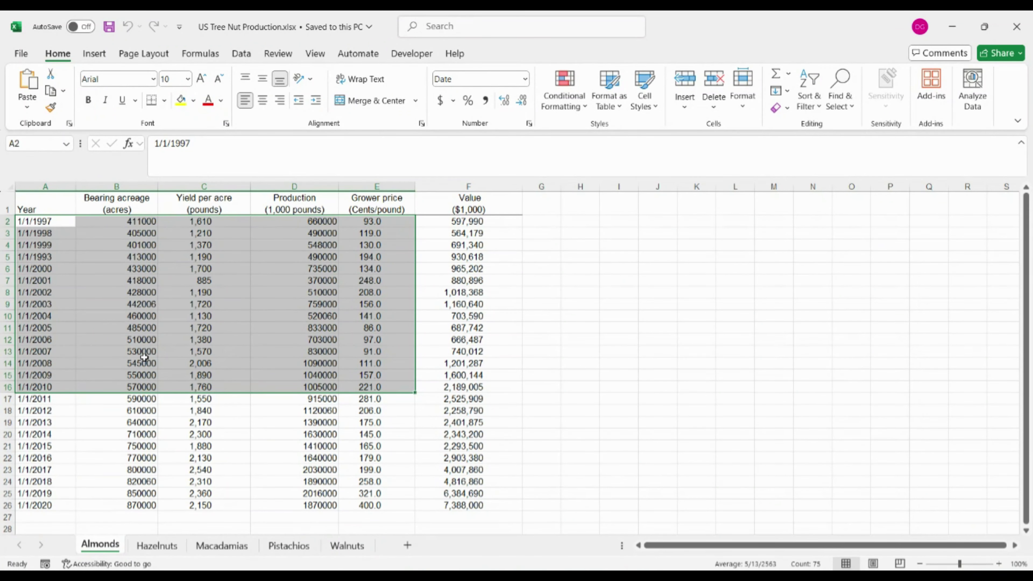
pyautogui.click(596, 206)
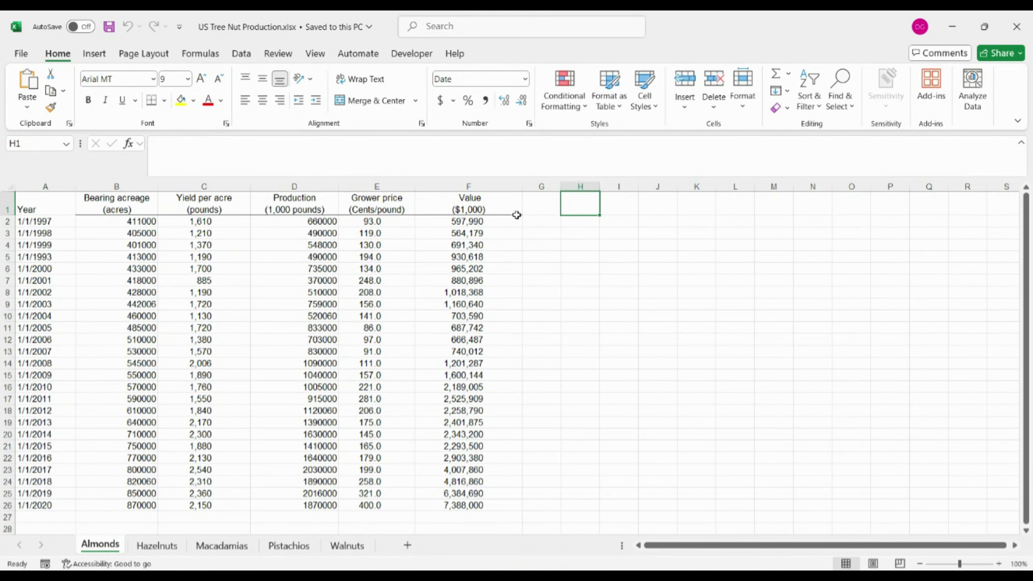
pyautogui.click(48, 199)
pyautogui.click(118, 201)
pyautogui.click(198, 198)
pyautogui.click(283, 207)
pyautogui.click(376, 198)
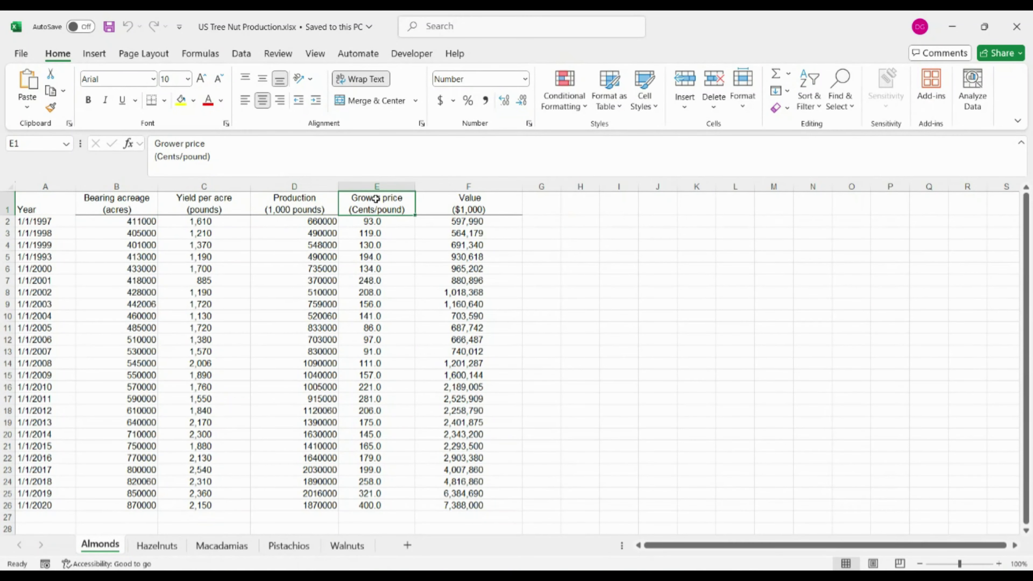
pyautogui.click(501, 198)
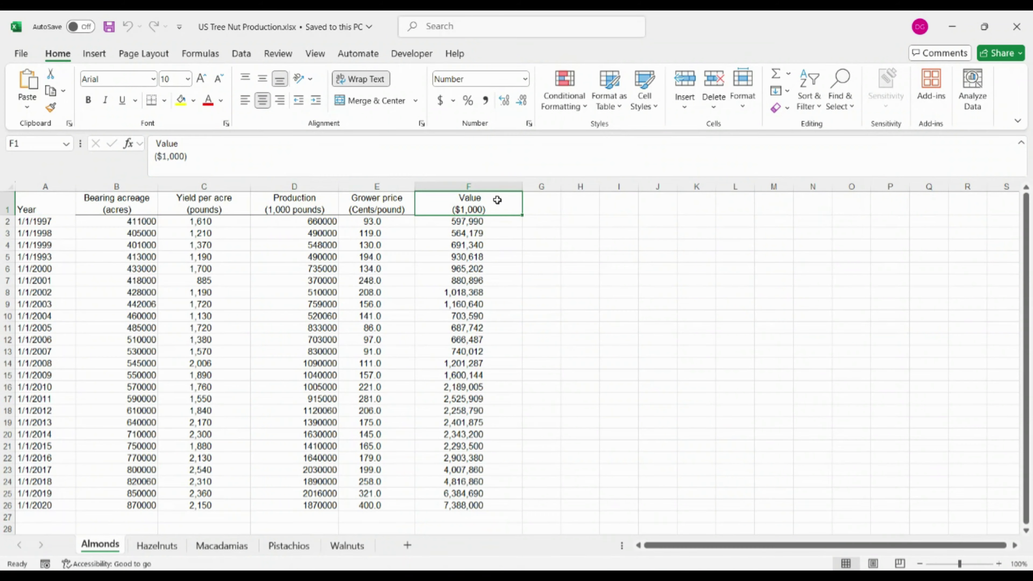
pyautogui.click(56, 198)
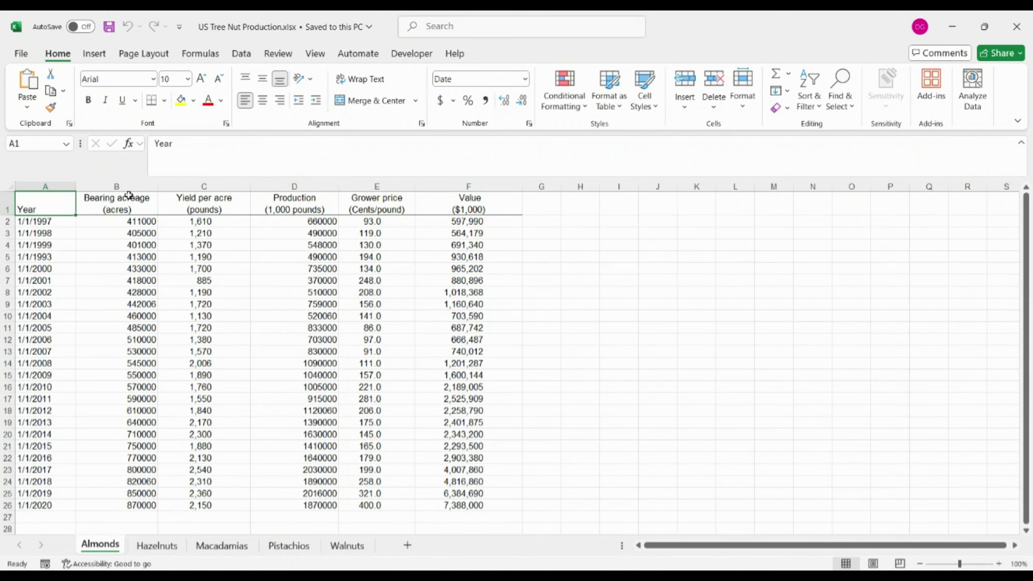
pyautogui.click(118, 201)
pyautogui.click(203, 201)
pyautogui.click(293, 201)
pyautogui.click(376, 202)
pyautogui.click(515, 188)
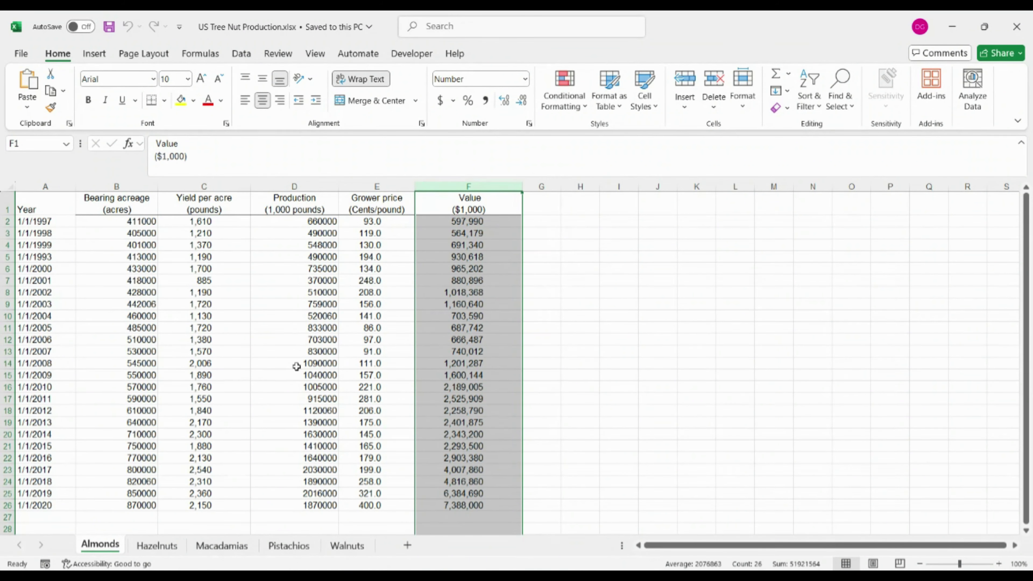
# Compare the column headers on the Macadamias and Pistachios sheets with those of the Almonds sheet
pyautogui.click(220, 544)
pyautogui.scroll(4, 290, 334)
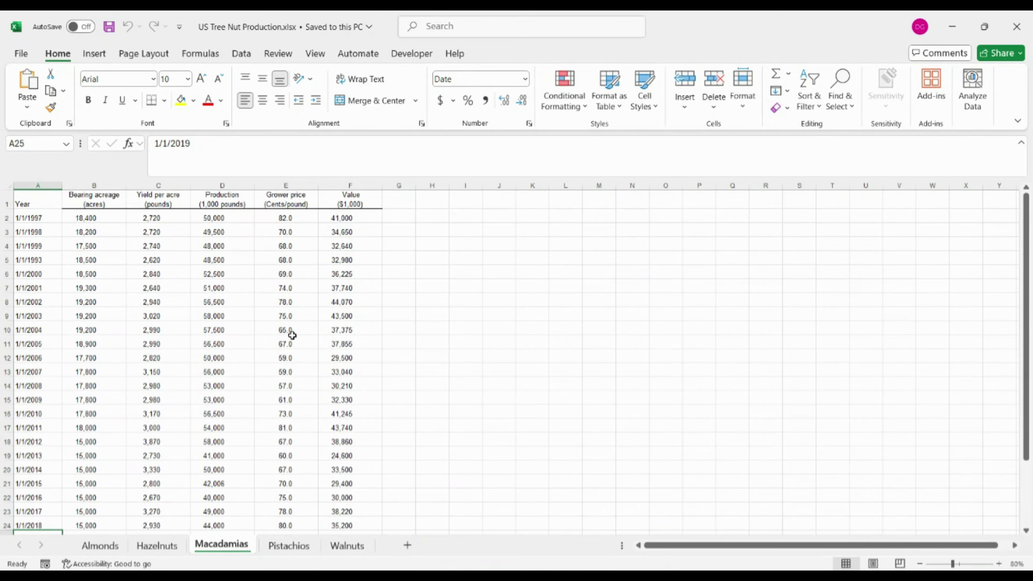
pyautogui.click(27, 199)
pyautogui.click(94, 200)
pyautogui.click(186, 216)
pyautogui.click(216, 202)
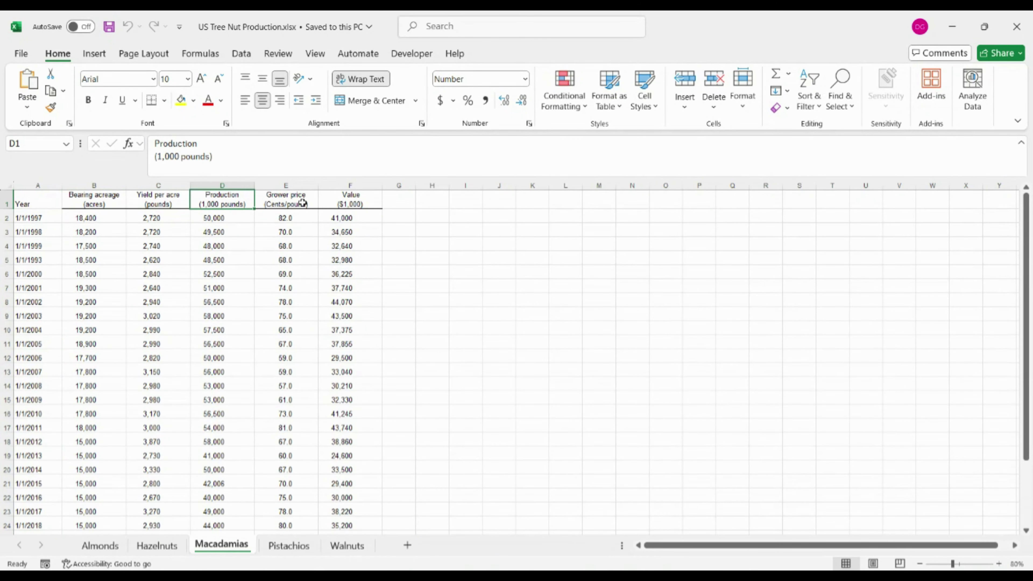
pyautogui.click(366, 200)
pyautogui.click(306, 545)
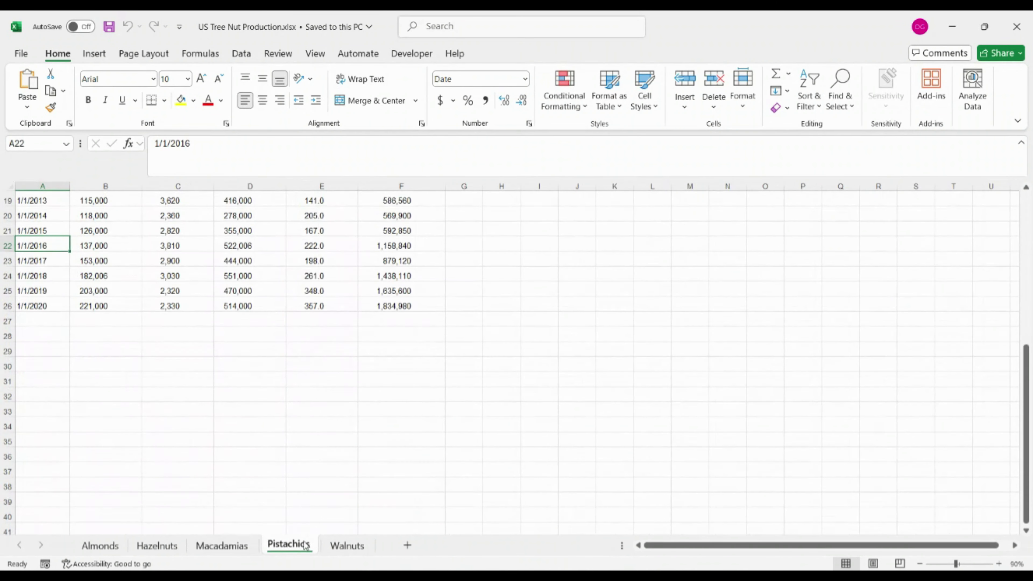
pyautogui.scroll(5, 285, 237)
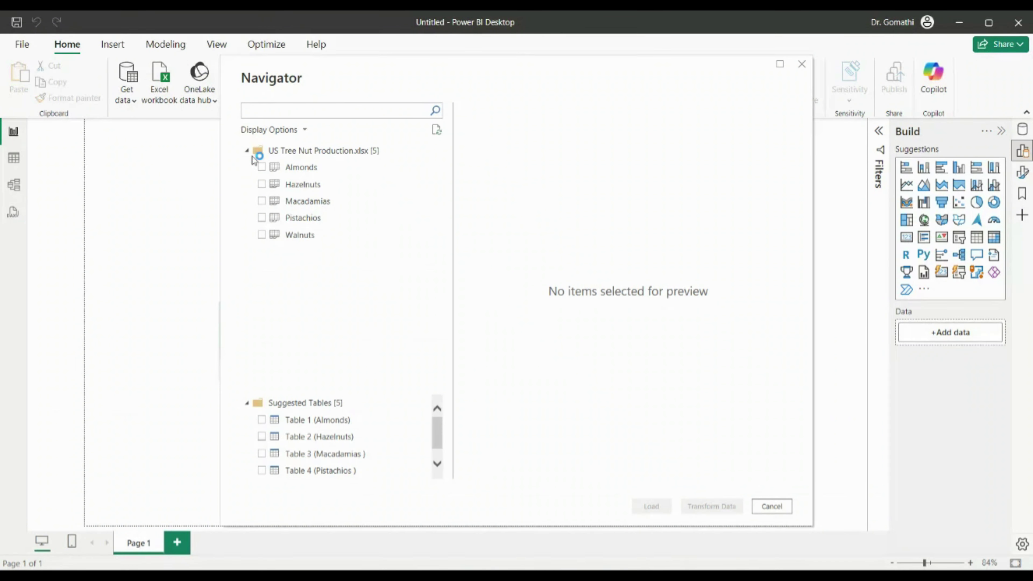
# In the Power BI Navigator, select the Almonds, Hazelnuts, Macadamias, Pistachios and Walnuts sheets and open them in Power Query Editor for transformation
pyautogui.click(261, 167)
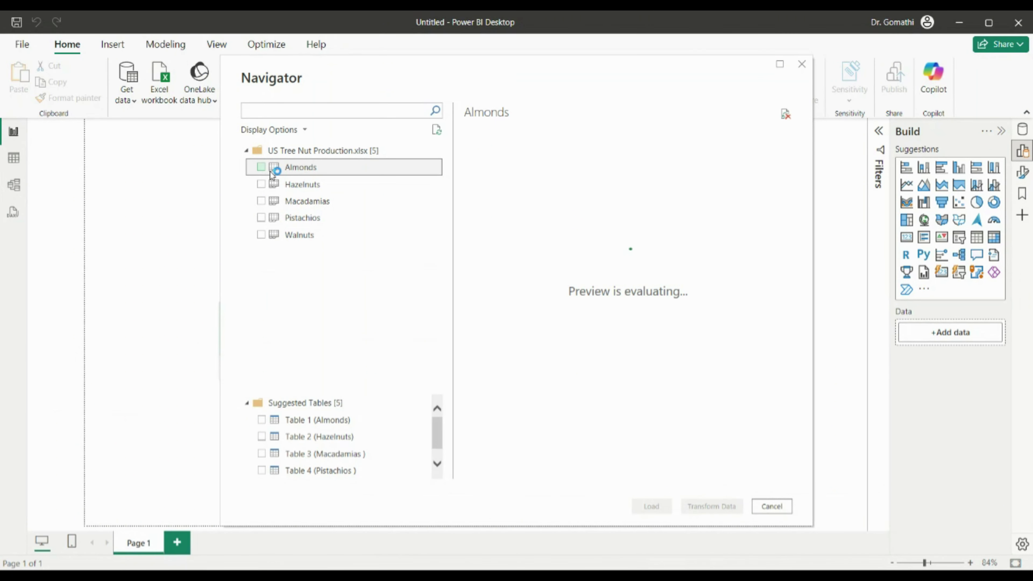
pyautogui.click(261, 184)
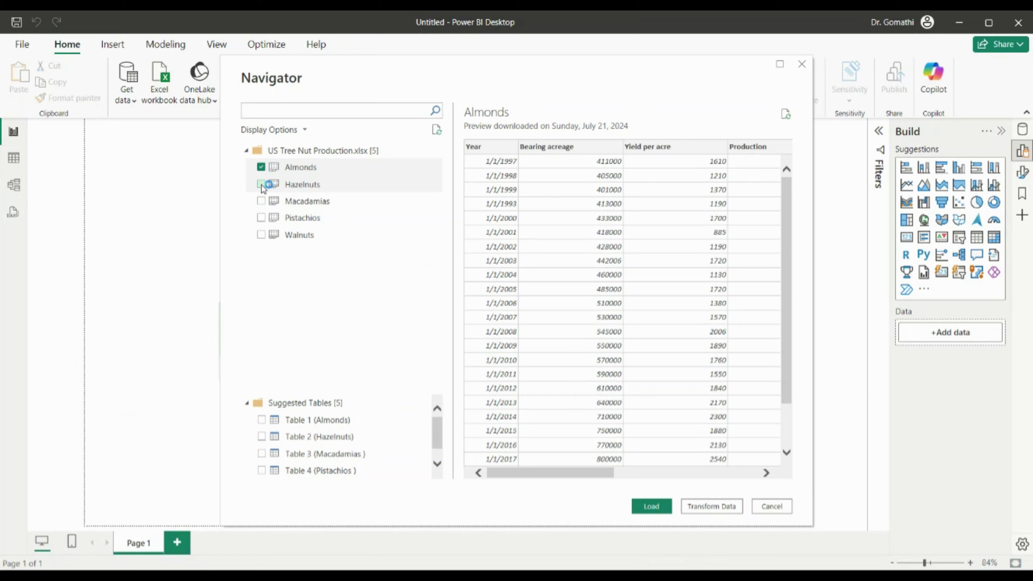
pyautogui.click(261, 201)
pyautogui.click(261, 218)
pyautogui.click(261, 235)
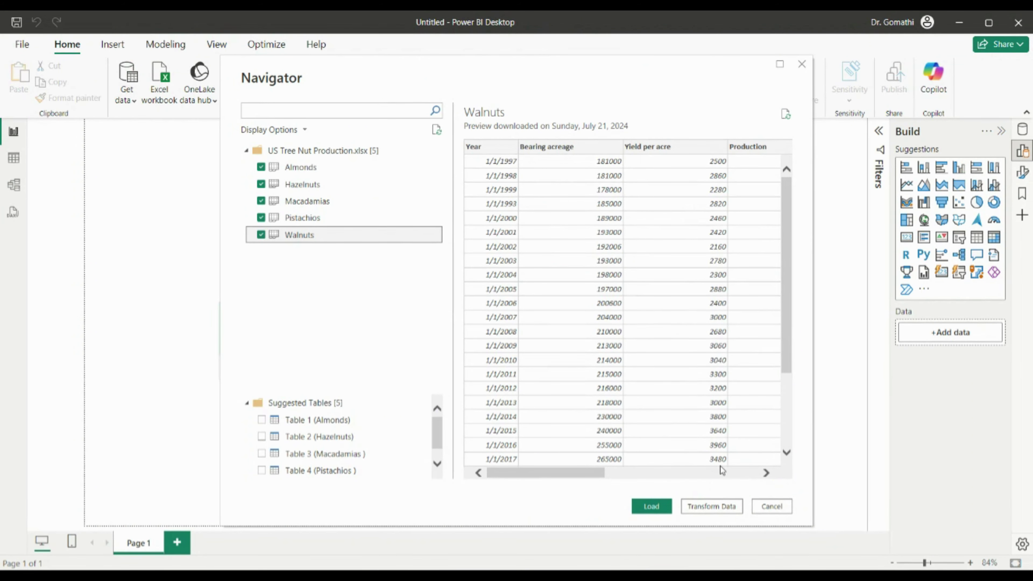
pyautogui.click(723, 512)
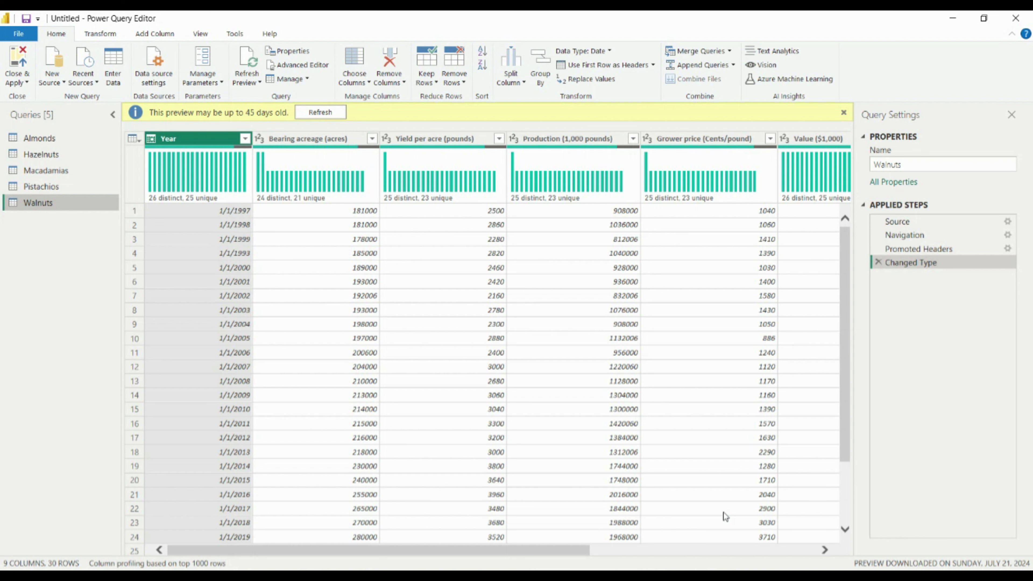
# Refresh the outdated data preview and compare the columns of the Almonds, Hazelnuts and Macadamias queries
pyautogui.click(332, 111)
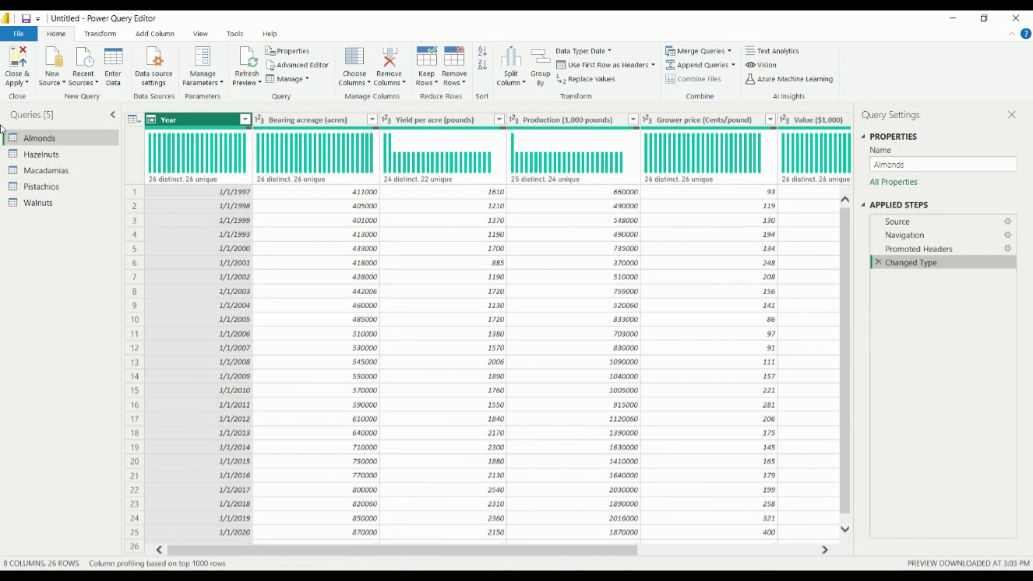
pyautogui.click(34, 159)
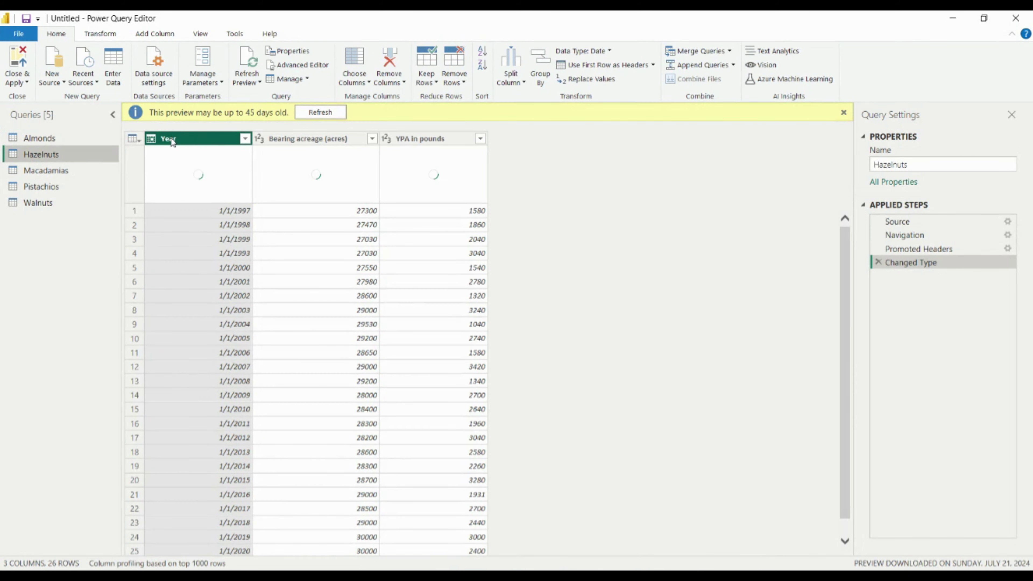
pyautogui.click(39, 173)
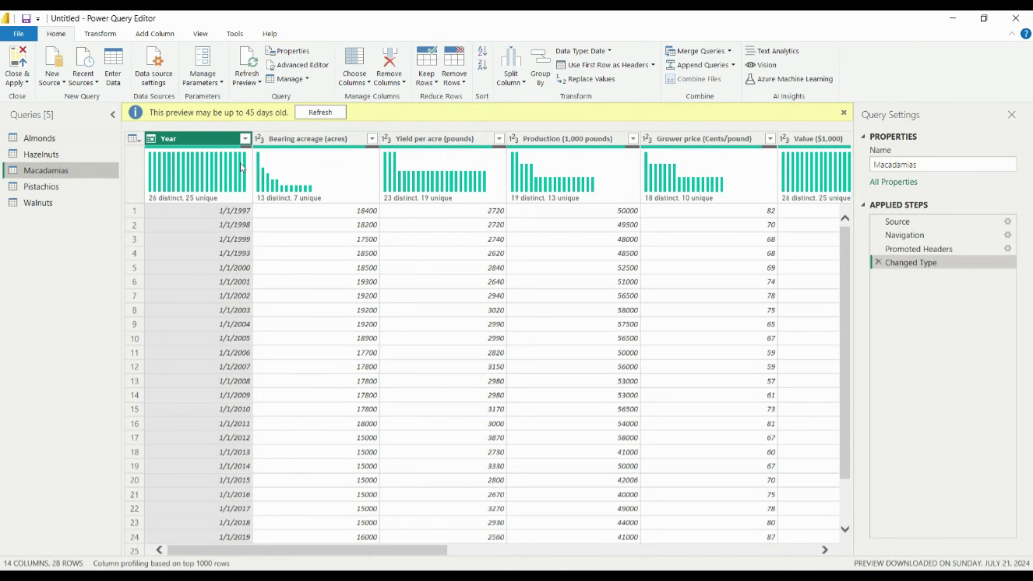
pyautogui.click(46, 139)
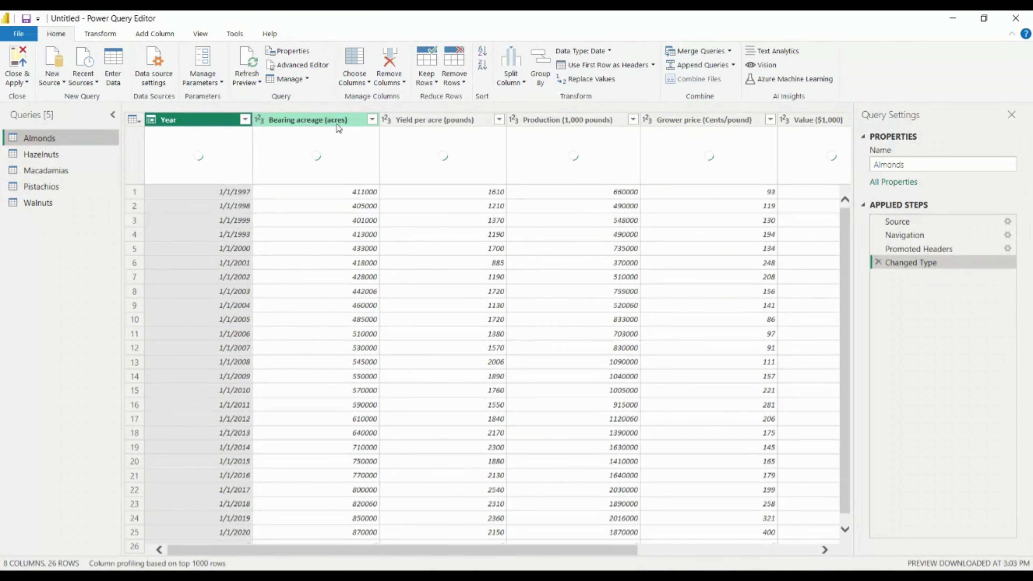
pyautogui.click(44, 173)
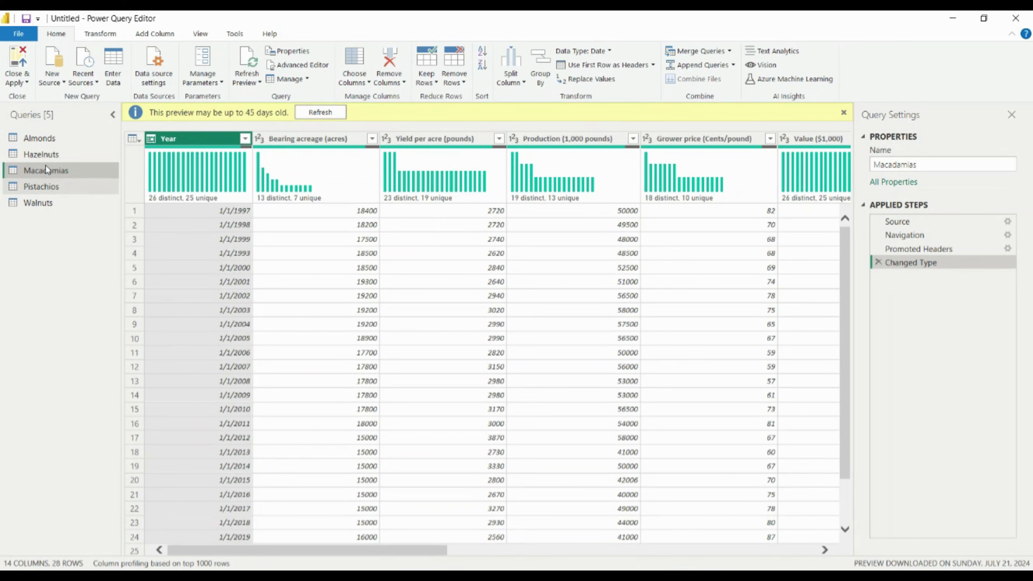
pyautogui.click(40, 139)
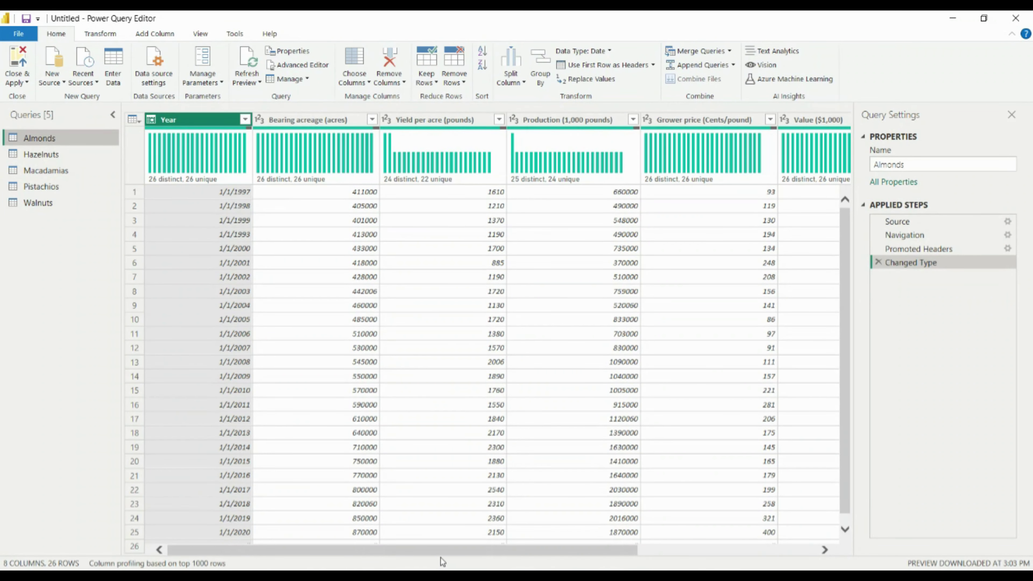
# Remove the empty columns Column7 and Column8 from the Almonds query
pyautogui.moveTo(443, 550); pyautogui.dragTo(754, 552)
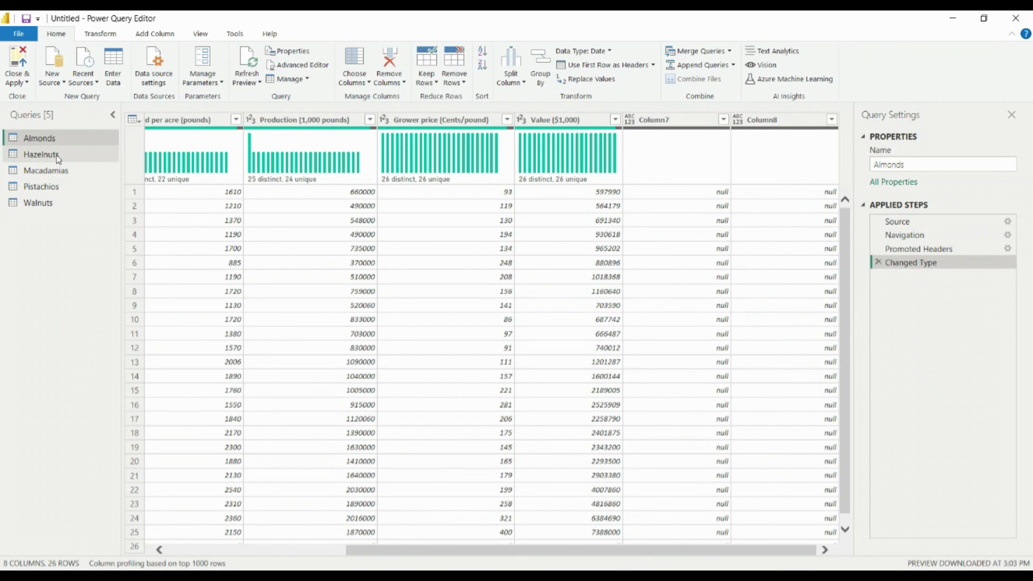
pyautogui.click(677, 120)
pyautogui.keyDown('ctrl'); pyautogui.click(774, 120); pyautogui.keyUp('ctrl')
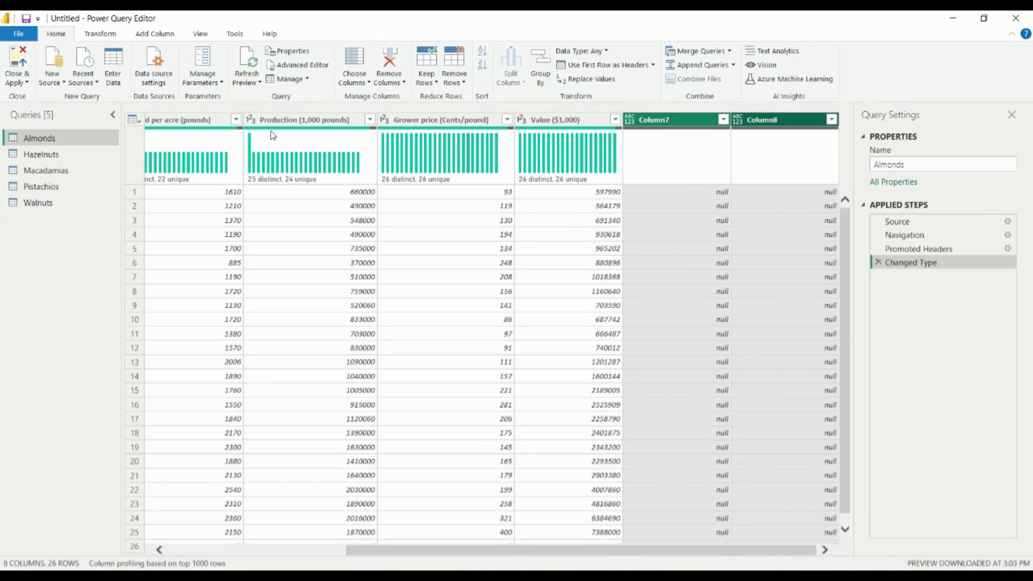
pyautogui.rightClick(687, 122)
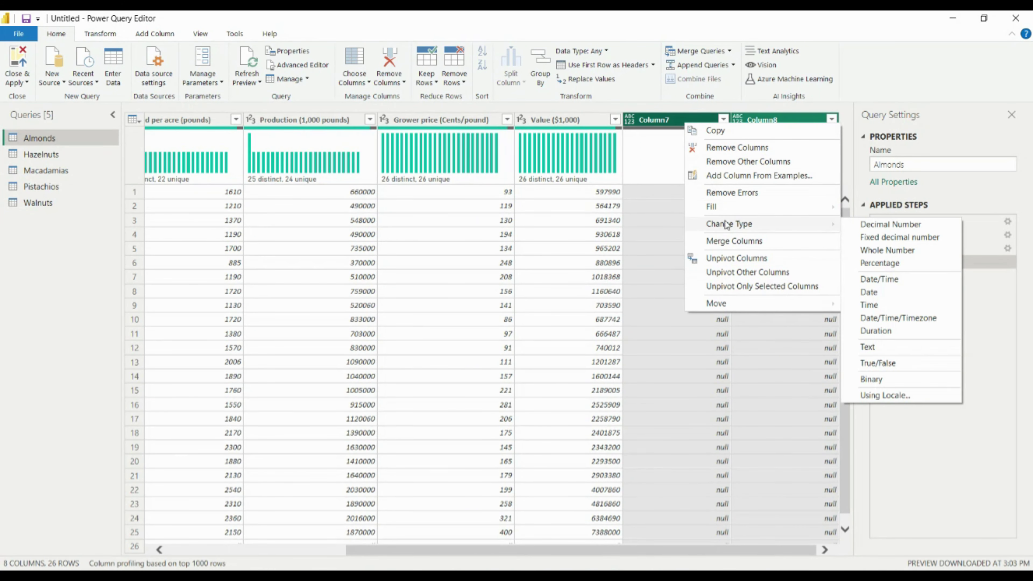
pyautogui.click(754, 149)
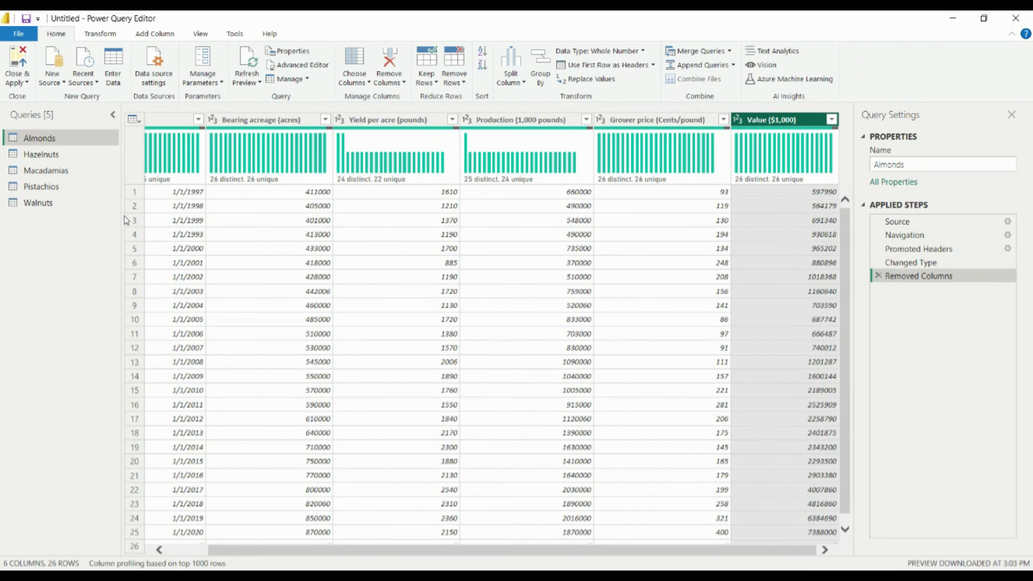
# Remove the empty columns Column7 through Column14 from the Macadamias query
pyautogui.click(49, 171)
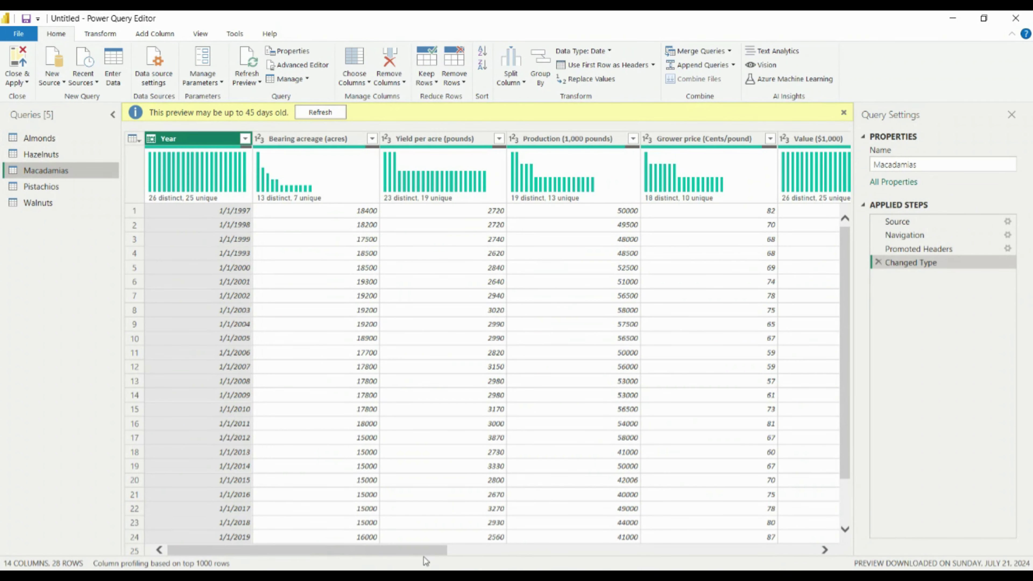
pyautogui.moveTo(434, 553); pyautogui.dragTo(719, 548)
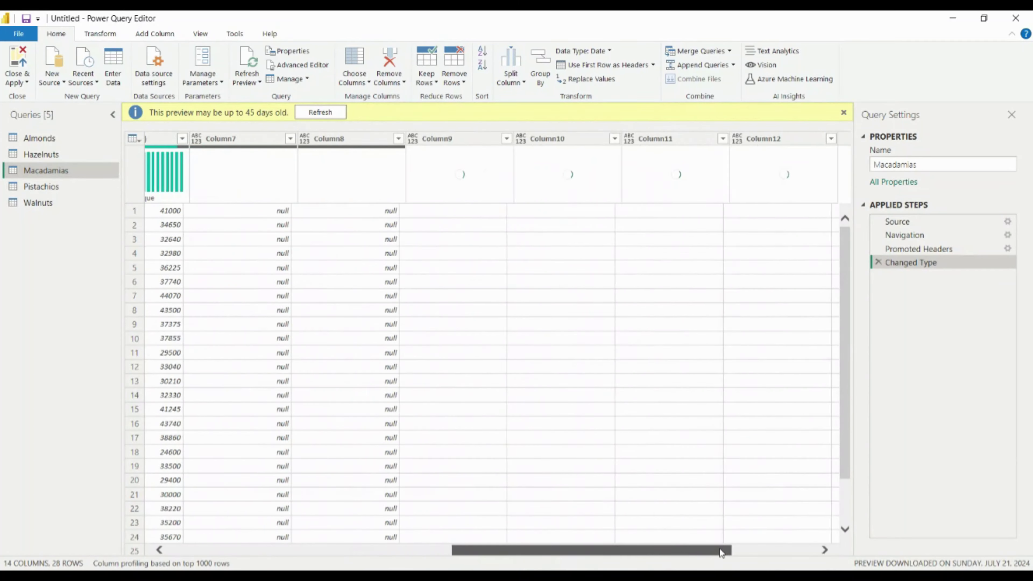
pyautogui.click(323, 142)
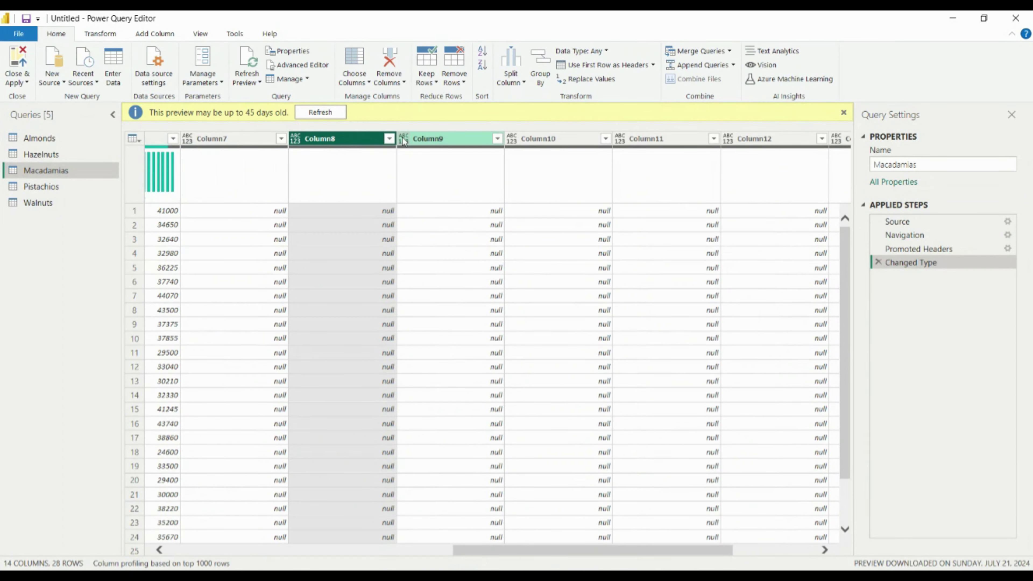
pyautogui.keyDown('ctrl'); pyautogui.click(220, 137); pyautogui.keyUp('ctrl')
pyautogui.keyDown('ctrl'); pyautogui.click(451, 139); pyautogui.keyUp('ctrl')
pyautogui.keyDown('ctrl'); pyautogui.click(541, 142); pyautogui.keyUp('ctrl')
pyautogui.keyDown('ctrl'); pyautogui.click(651, 140); pyautogui.keyUp('ctrl')
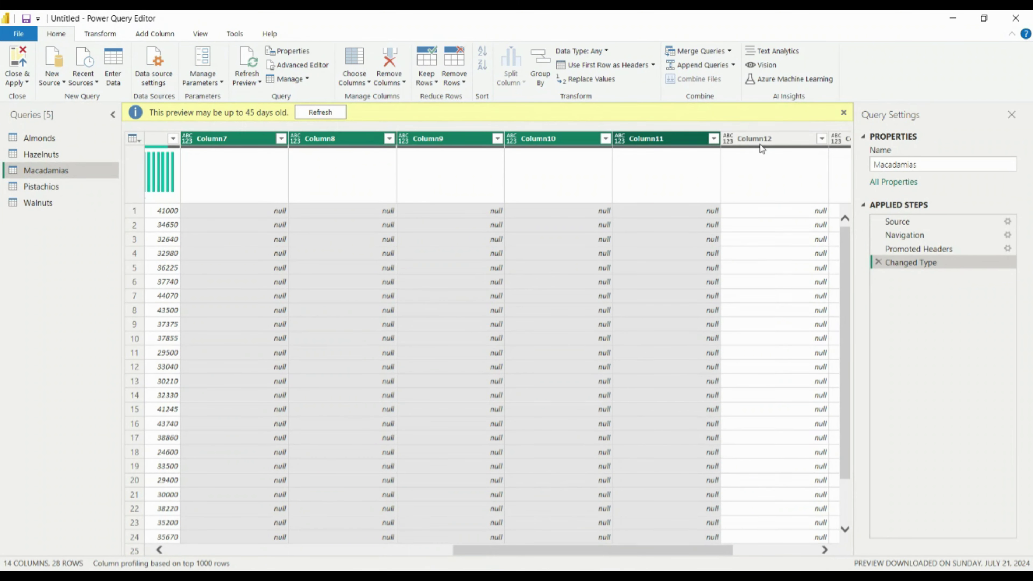
pyautogui.keyDown('ctrl'); pyautogui.click(760, 142); pyautogui.keyUp('ctrl')
pyautogui.keyDown('ctrl'); pyautogui.click(840, 139); pyautogui.keyUp('ctrl')
pyautogui.moveTo(580, 554); pyautogui.dragTo(651, 552)
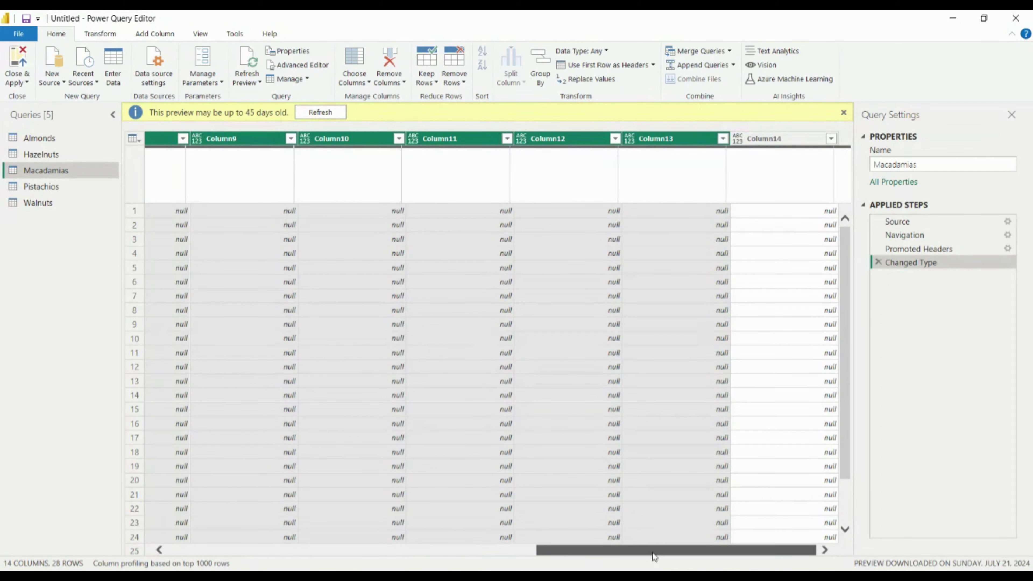
pyautogui.keyDown('ctrl'); pyautogui.click(770, 139); pyautogui.keyUp('ctrl')
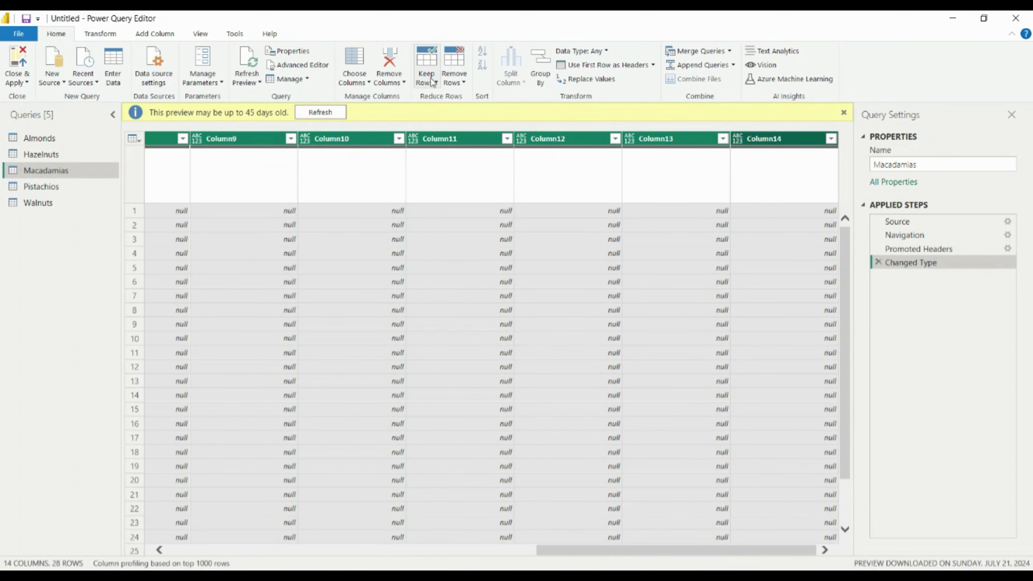
pyautogui.click(389, 85)
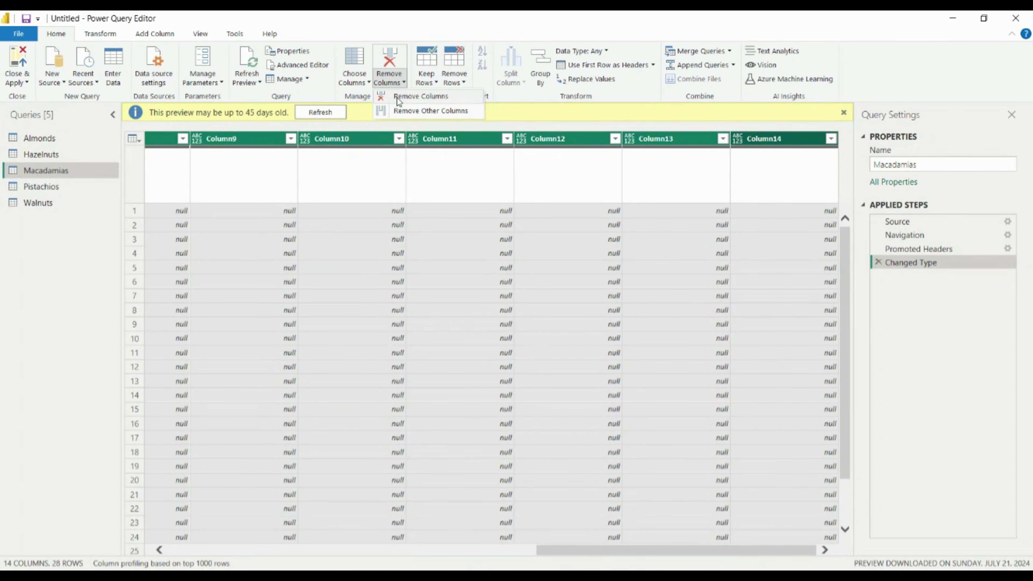
pyautogui.click(397, 101)
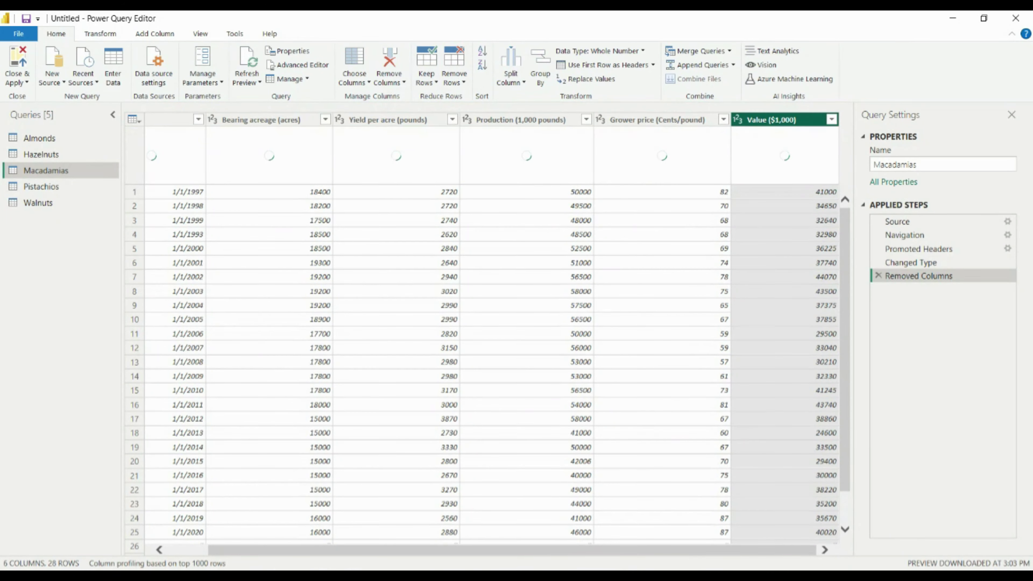
pyautogui.moveTo(629, 550); pyautogui.dragTo(405, 552)
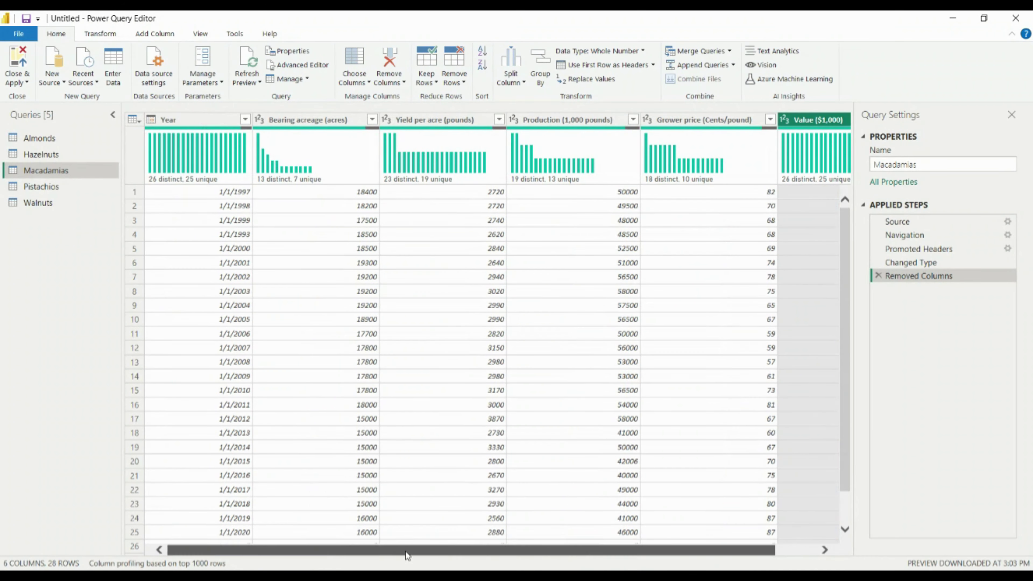
# Refresh the Pistachios query's preview and remove its empty columns Column7 through Column10
pyautogui.click(34, 189)
pyautogui.click(319, 112)
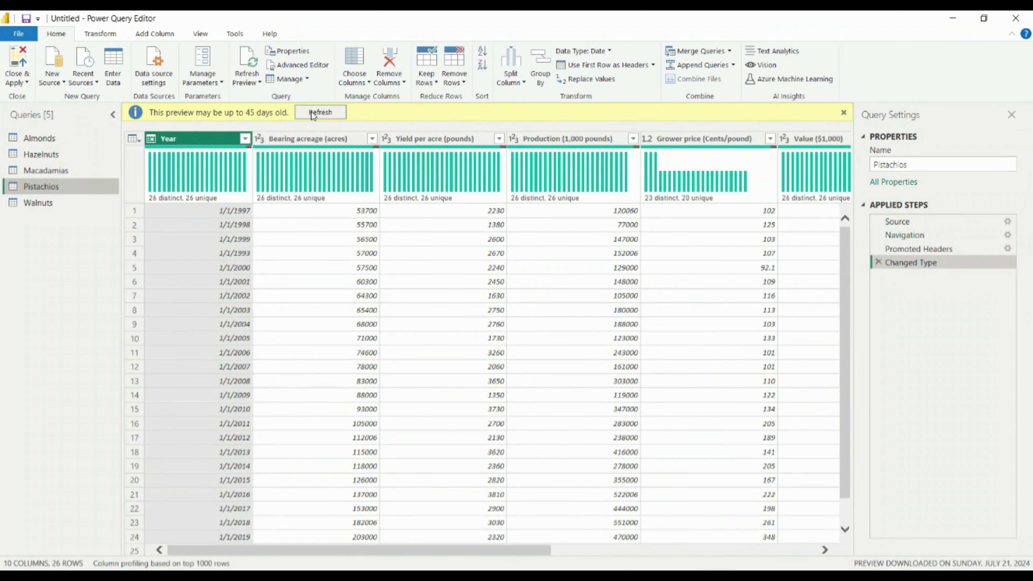
pyautogui.moveTo(490, 552); pyautogui.dragTo(758, 550)
pyautogui.click(487, 126)
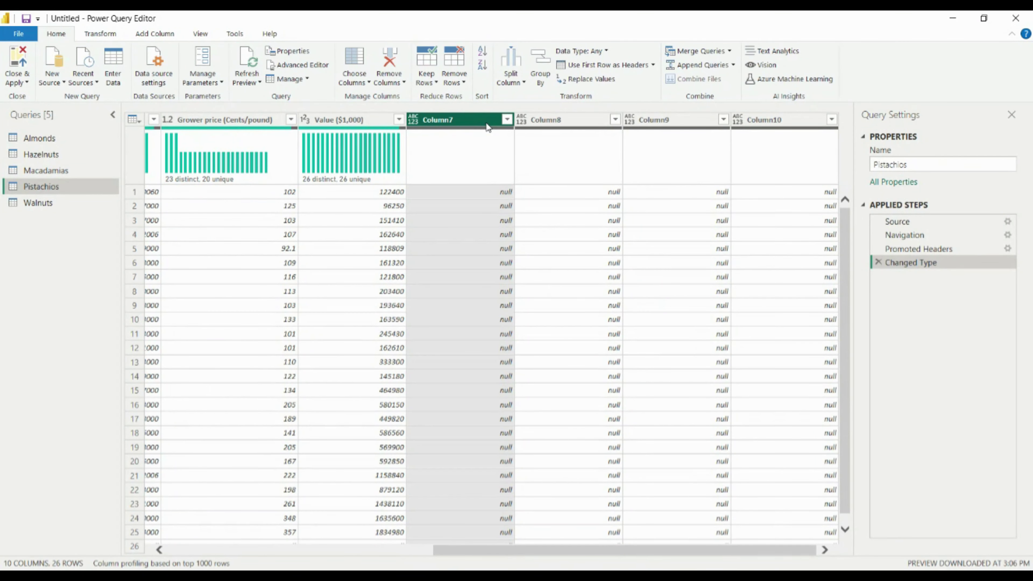
pyautogui.keyDown('ctrl'); pyautogui.click(536, 120); pyautogui.keyUp('ctrl')
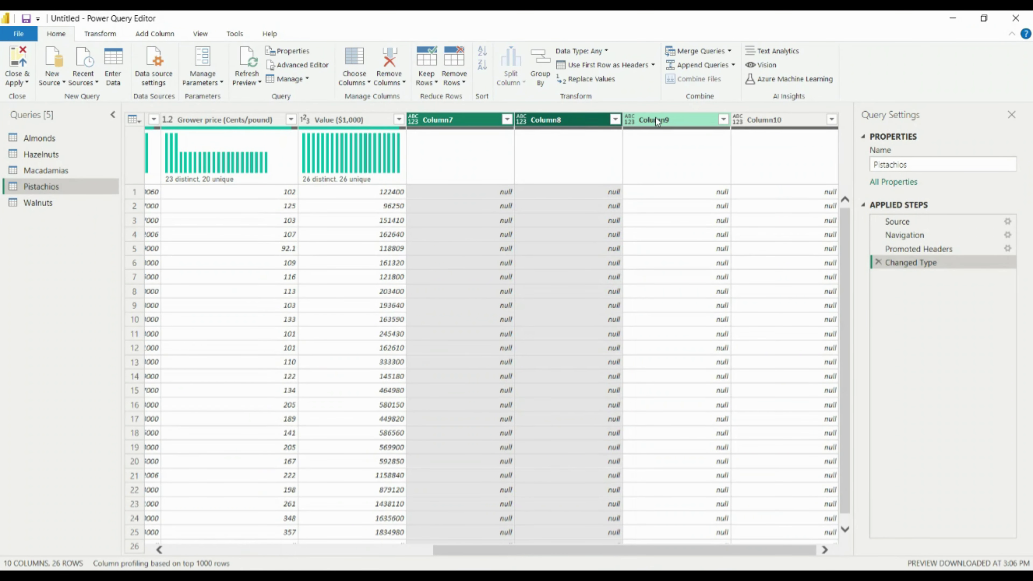
pyautogui.keyDown('ctrl'); pyautogui.click(655, 118); pyautogui.keyUp('ctrl')
pyautogui.keyDown('ctrl'); pyautogui.click(764, 120); pyautogui.keyUp('ctrl')
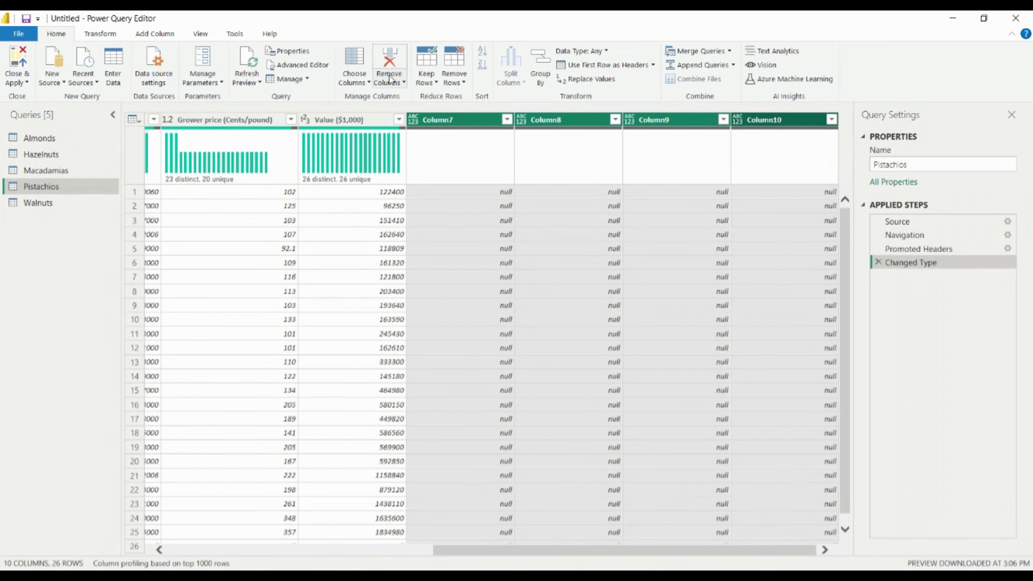
pyautogui.click(404, 83)
pyautogui.click(405, 99)
# Remove the empty columns Column7, Column8 and Column9 from the Walnuts query
pyautogui.click(28, 203)
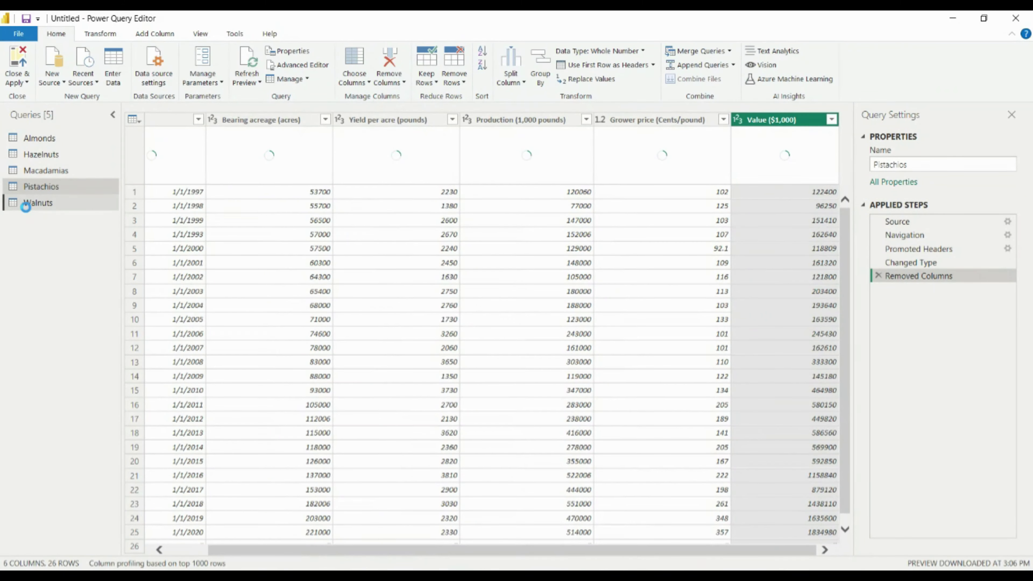
pyautogui.moveTo(472, 552); pyautogui.dragTo(789, 548)
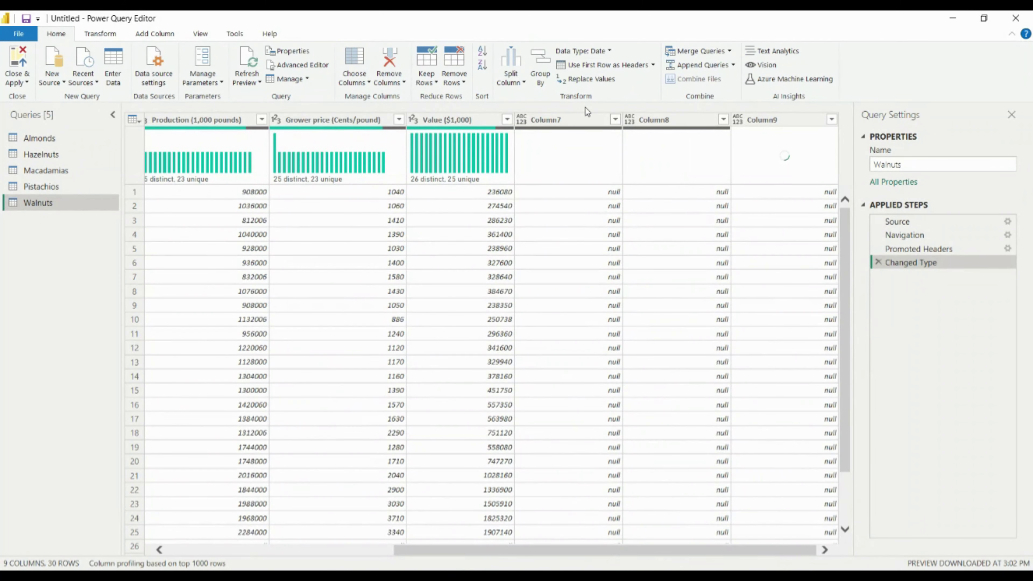
pyautogui.click(589, 119)
pyautogui.keyDown('ctrl'); pyautogui.click(690, 122); pyautogui.keyUp('ctrl')
pyautogui.keyDown('ctrl'); pyautogui.click(772, 120); pyautogui.keyUp('ctrl')
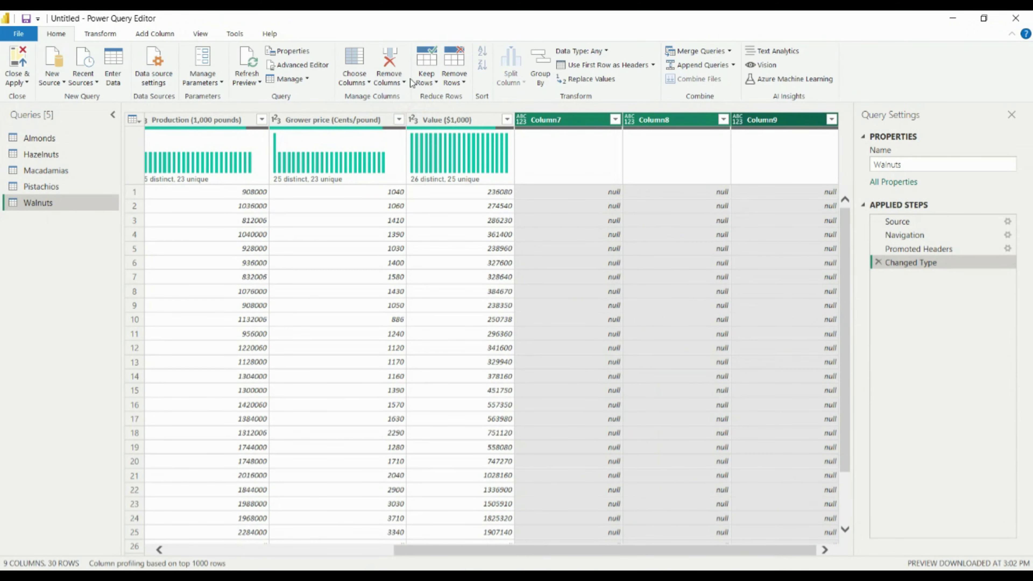
pyautogui.click(392, 86)
pyautogui.click(423, 96)
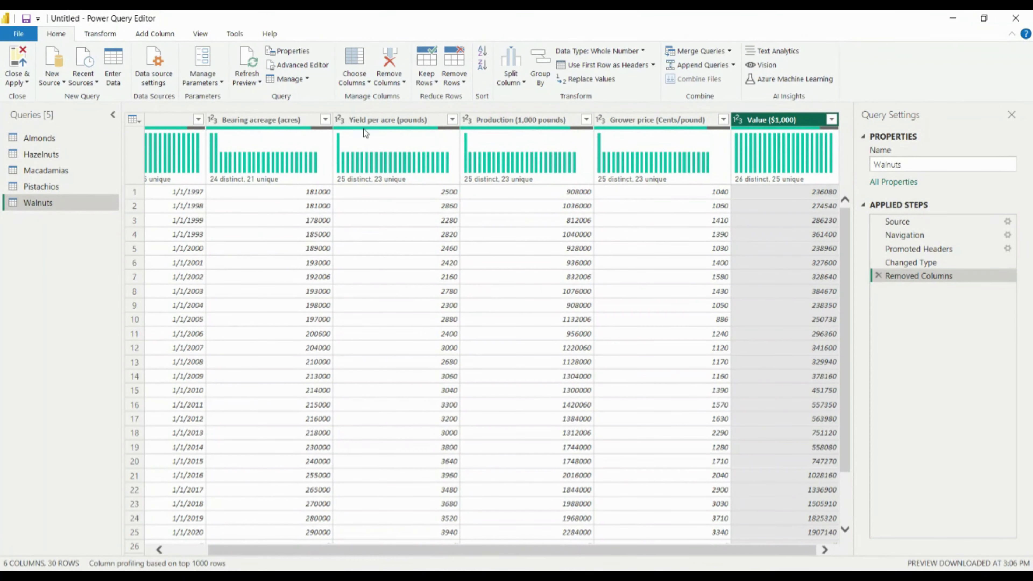
# Compare the column names and structure of the Walnuts, Hazelnuts, Macadamias and Almonds queries
pyautogui.click(442, 123)
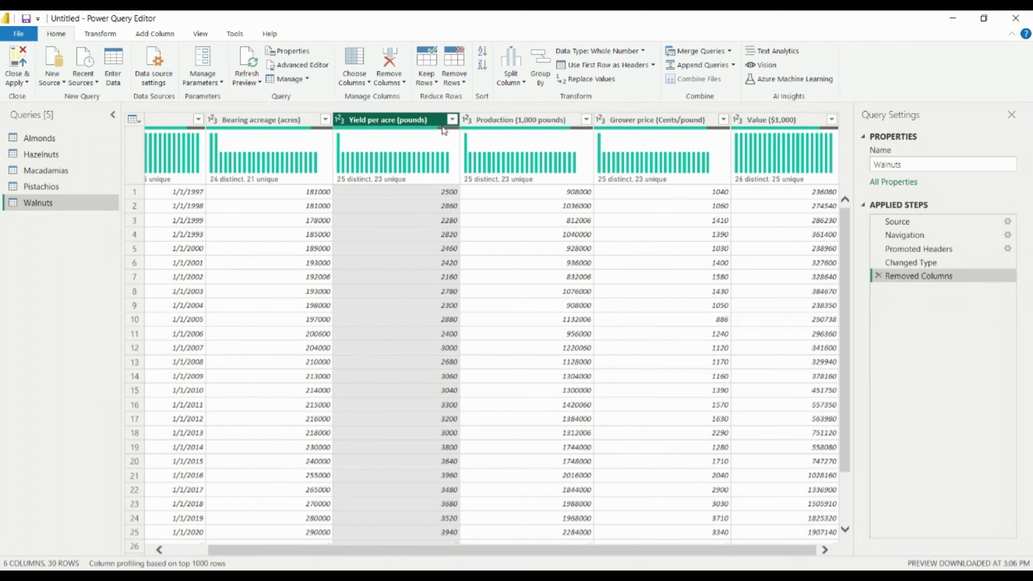
pyautogui.click(651, 119)
pyautogui.click(40, 138)
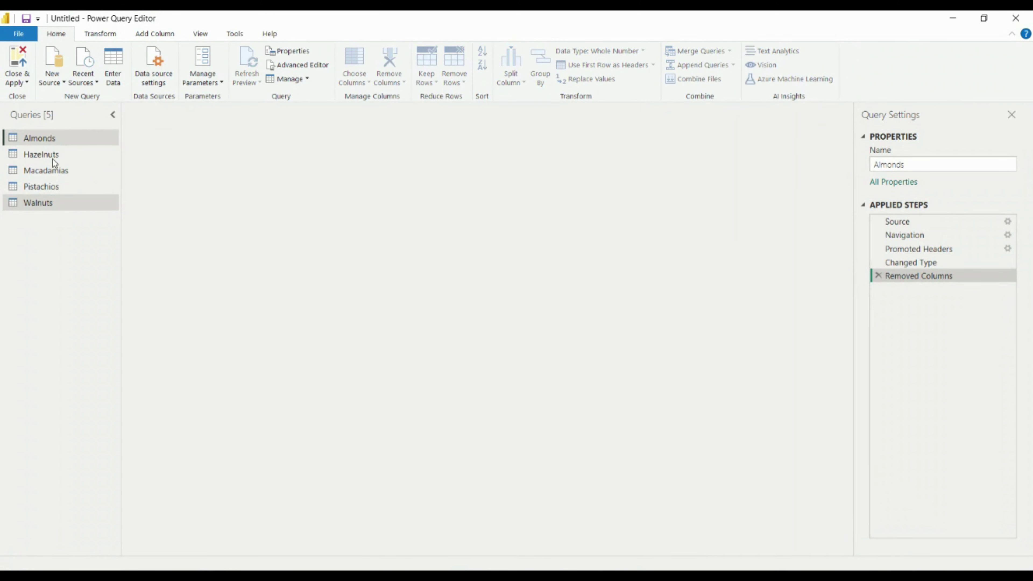
pyautogui.click(52, 154)
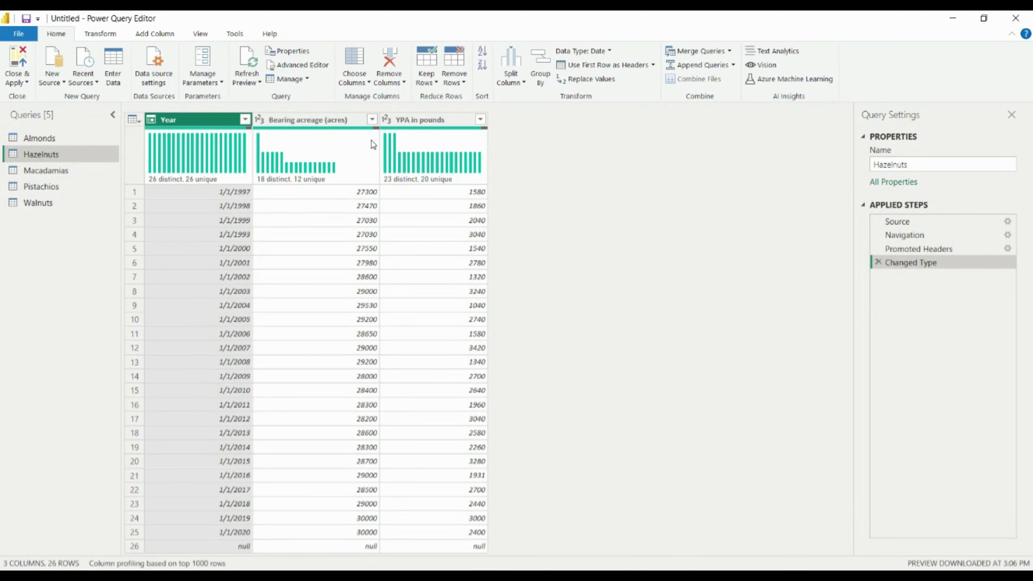
pyautogui.click(419, 118)
pyautogui.moveTo(418, 137)
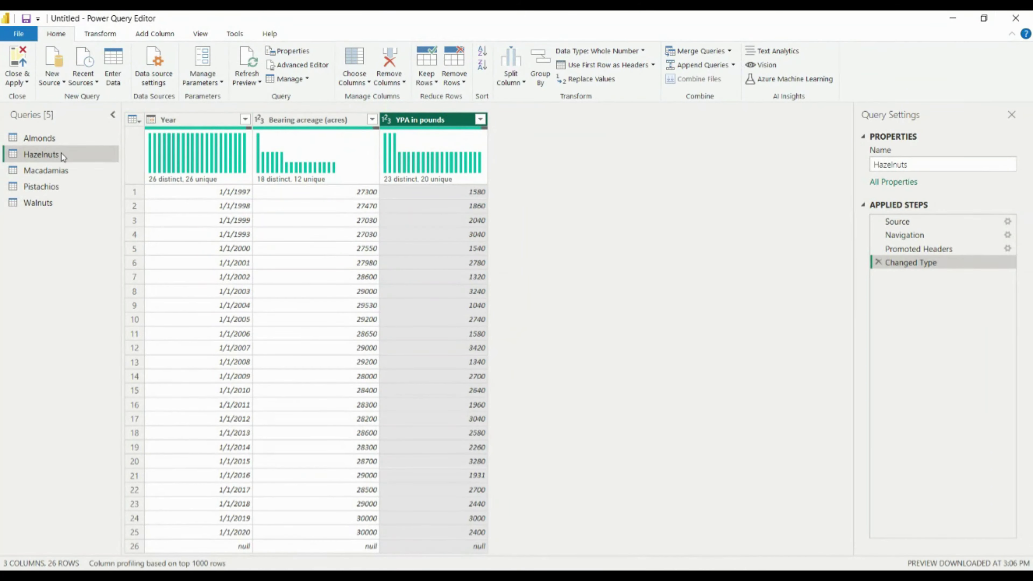
pyautogui.click(45, 167)
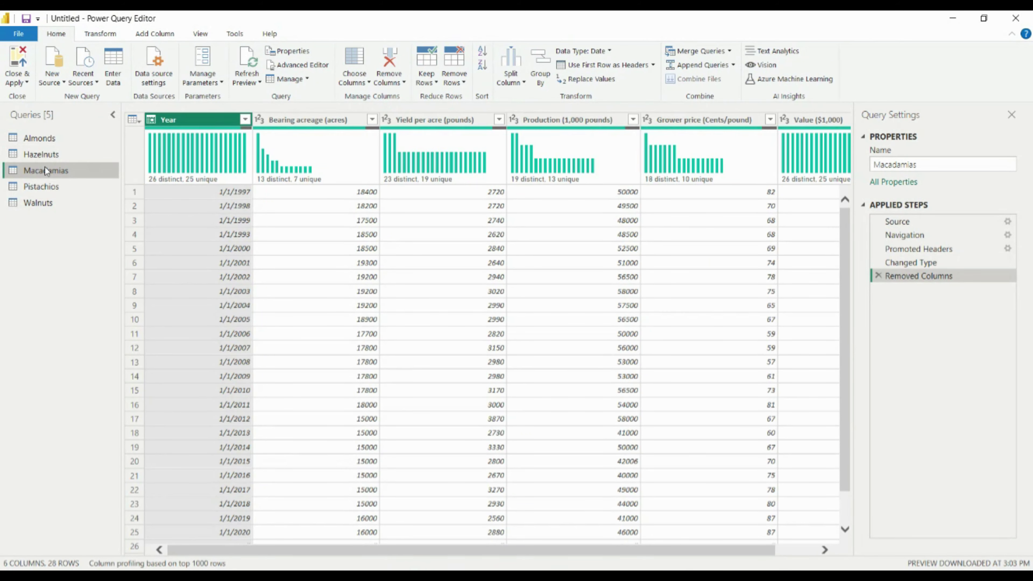
pyautogui.click(44, 138)
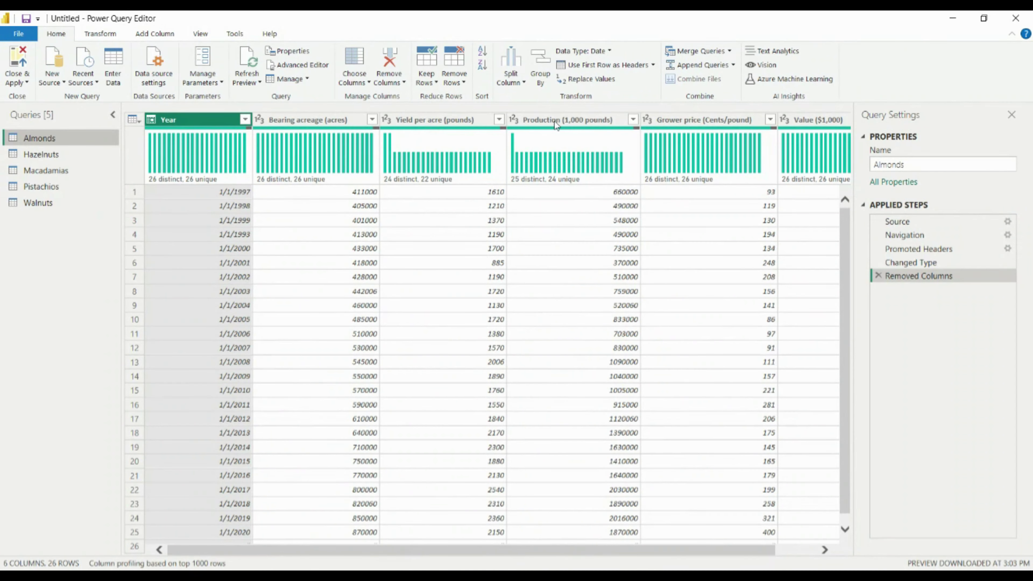
pyautogui.moveTo(651, 153)
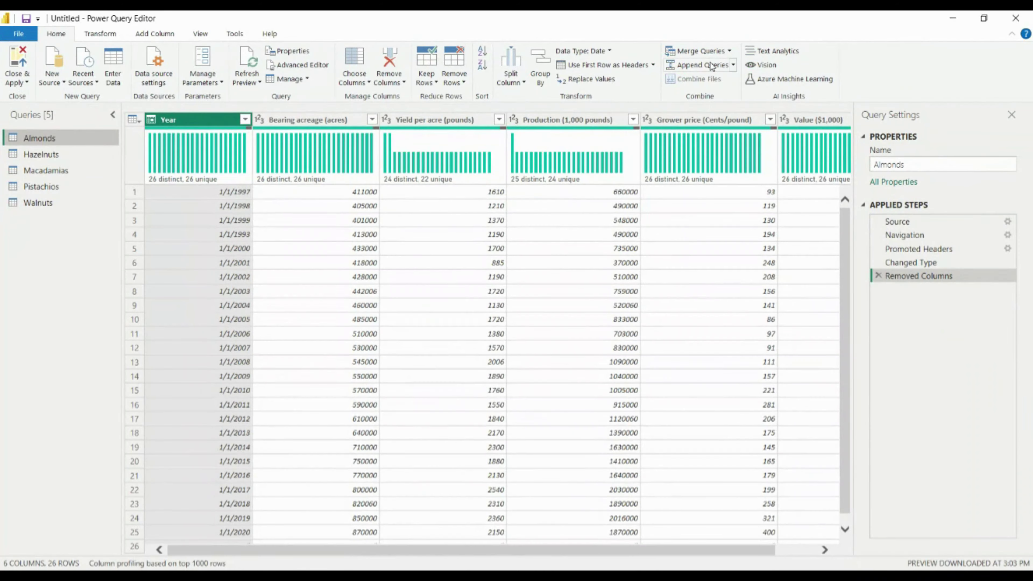
pyautogui.click(711, 66)
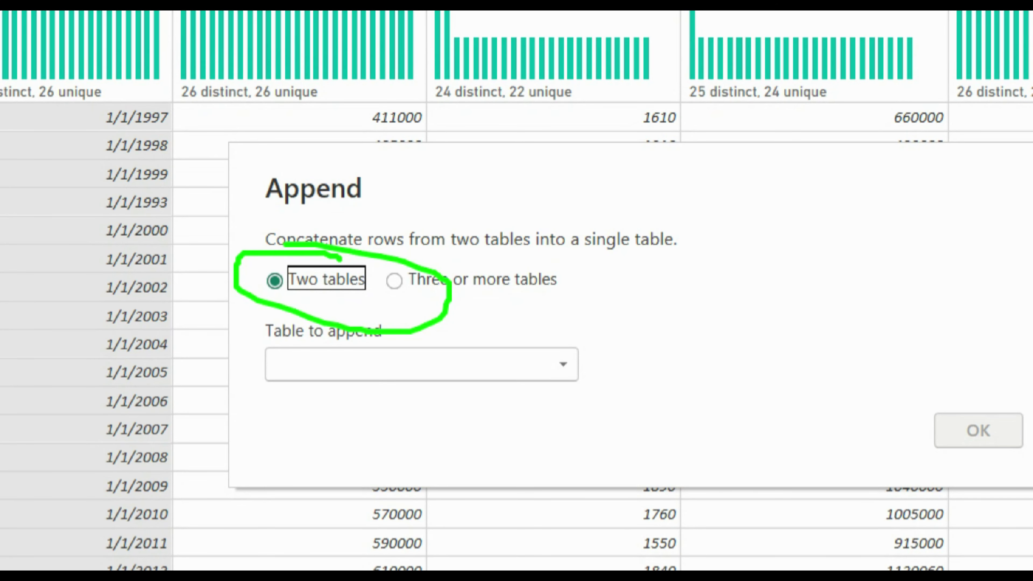
pyautogui.moveTo(516, 257)
pyautogui.mouseDown()
pyautogui.moveTo(455, 258)
pyautogui.moveTo(539, 258)
pyautogui.mouseUp()
pyautogui.press('Escape')
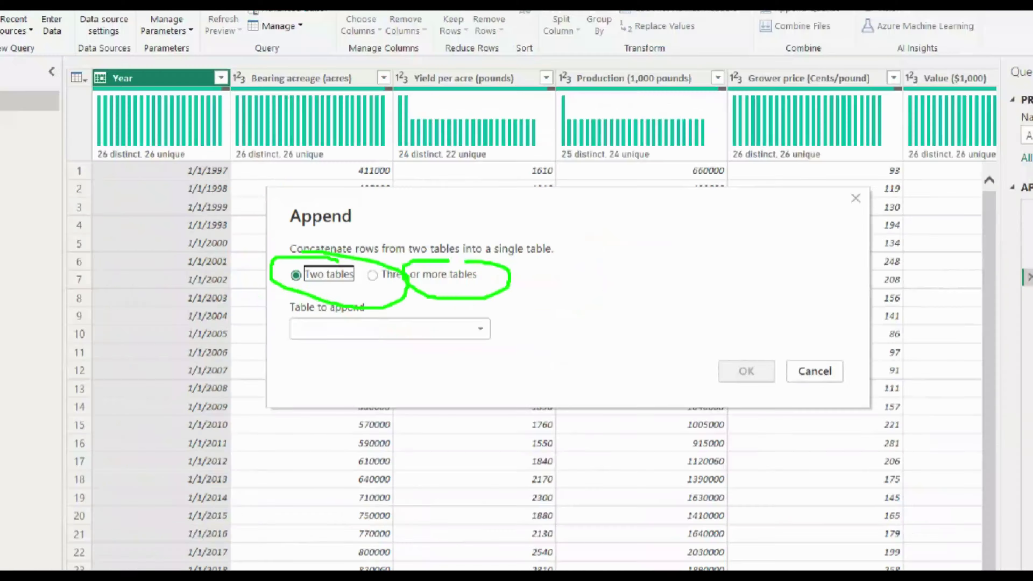
pyautogui.click(723, 348)
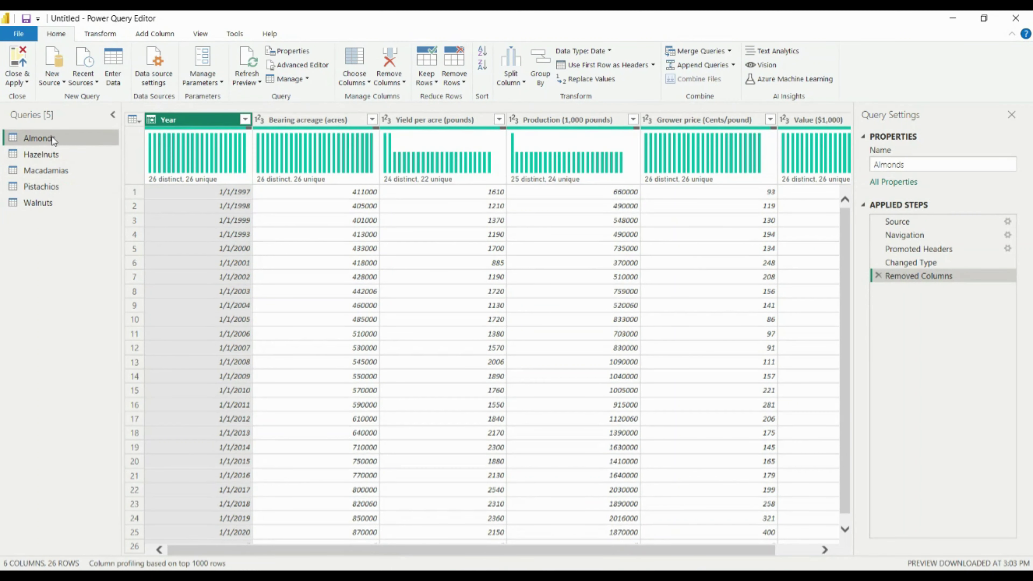
pyautogui.click(725, 69)
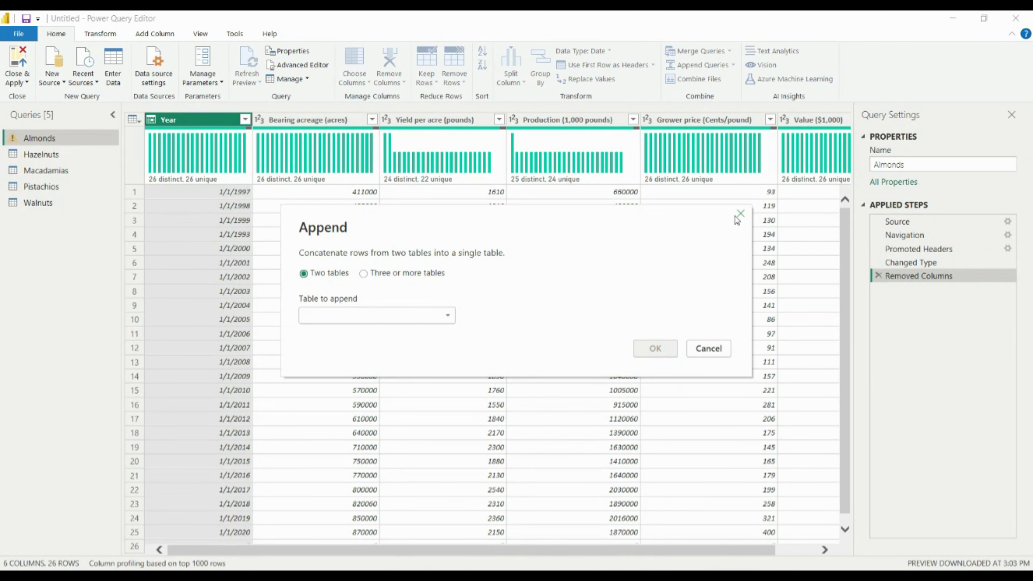
pyautogui.click(740, 214)
# Append the Macadamias table to the Almonds query using the two-table option
pyautogui.click(28, 205)
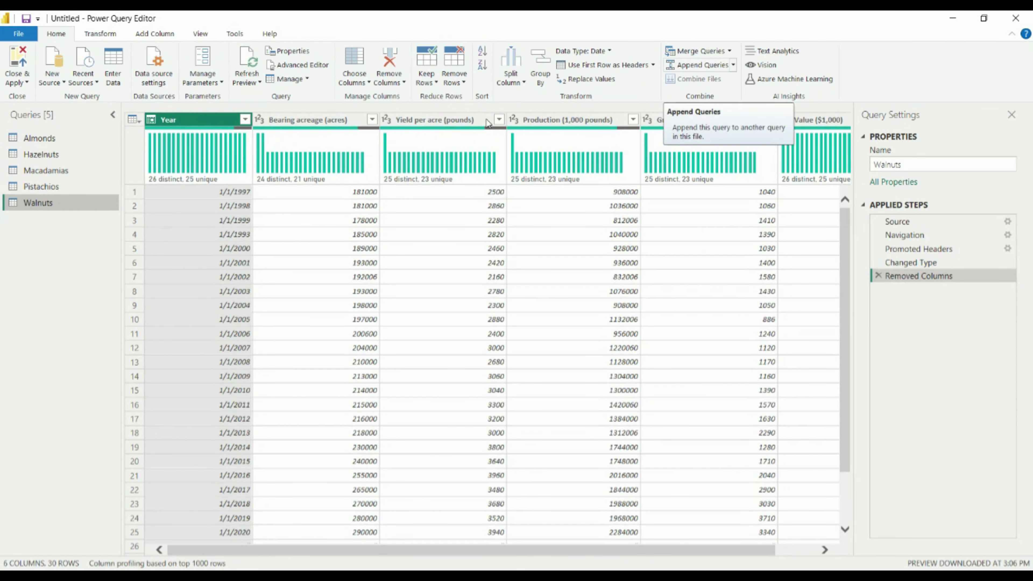
pyautogui.click(34, 147)
pyautogui.click(37, 143)
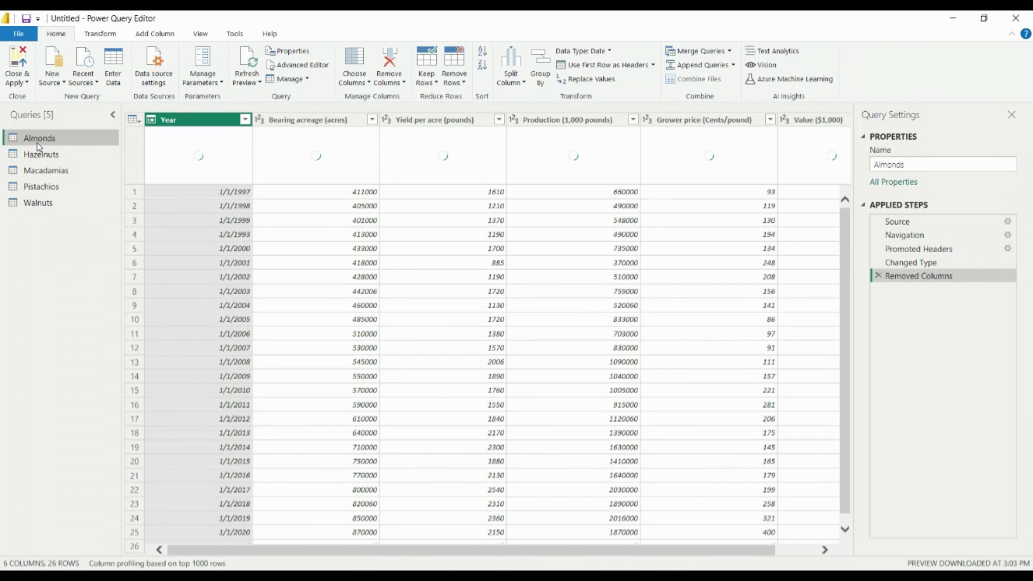
pyautogui.click(715, 65)
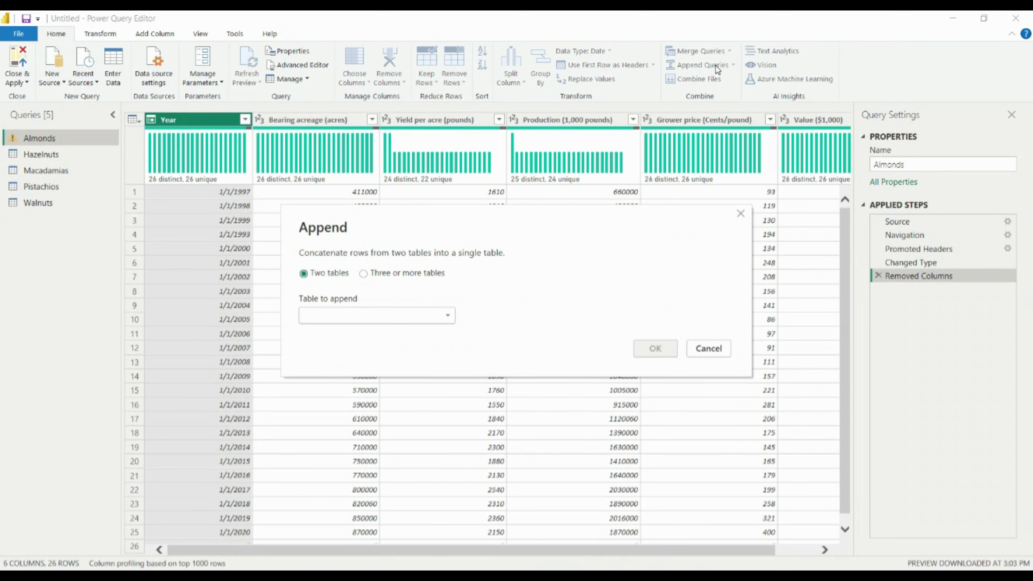
pyautogui.click(347, 317)
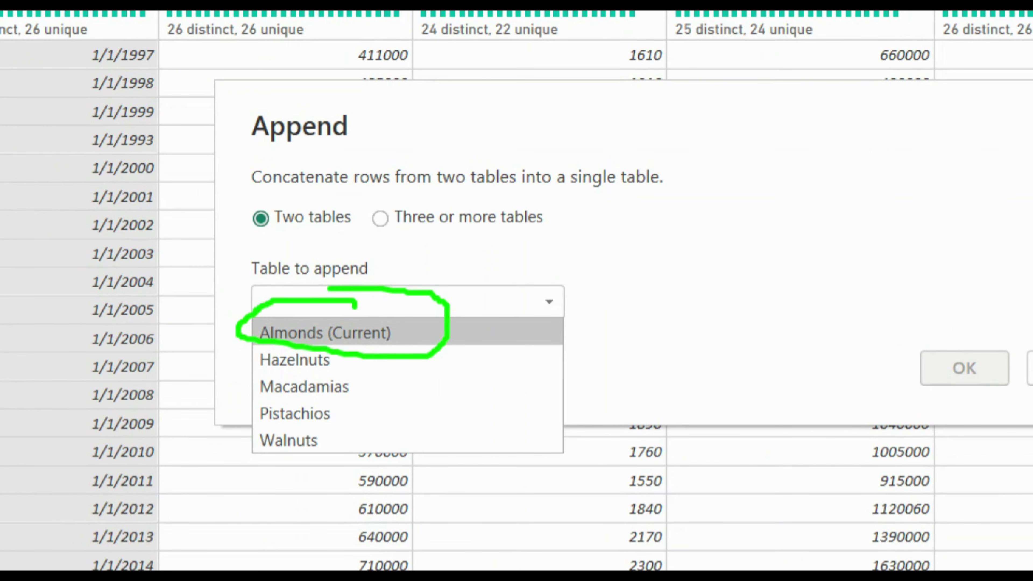
pyautogui.moveTo(197, 413)
pyautogui.mouseDown()
pyautogui.moveTo(254, 392)
pyautogui.moveTo(245, 414)
pyautogui.mouseUp()
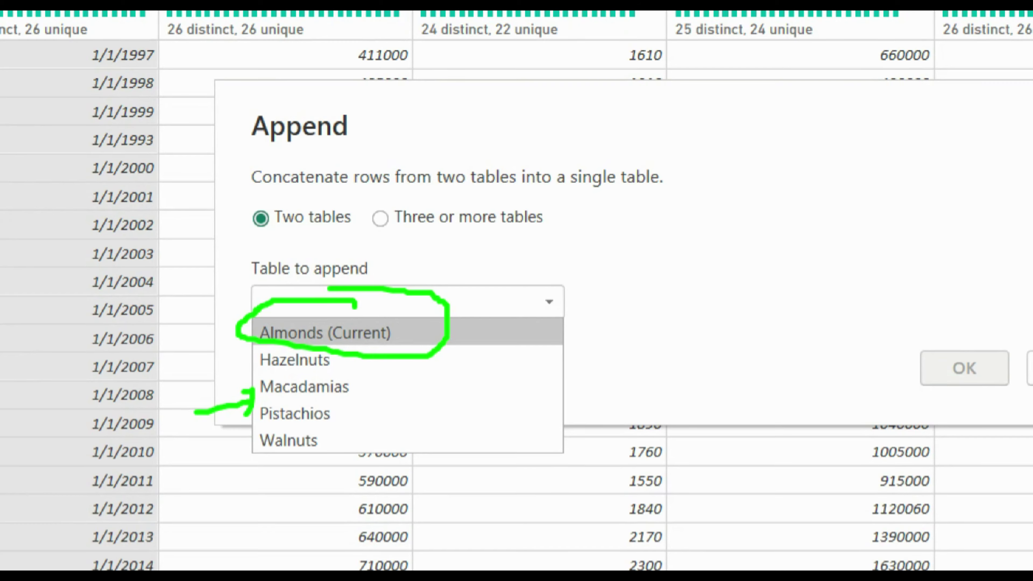
pyautogui.press('Escape')
pyautogui.click(323, 317)
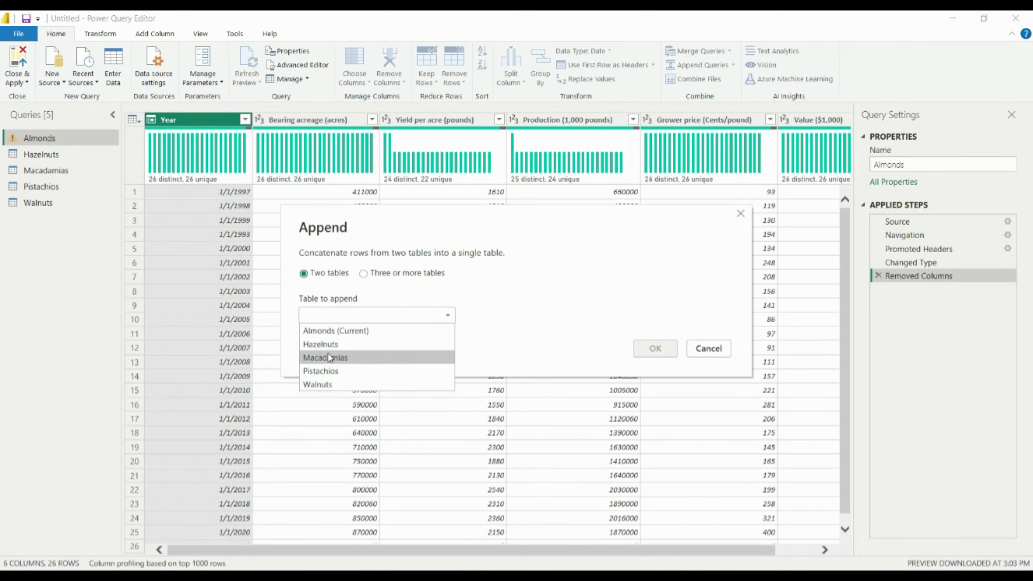
pyautogui.click(327, 354)
pyautogui.click(646, 350)
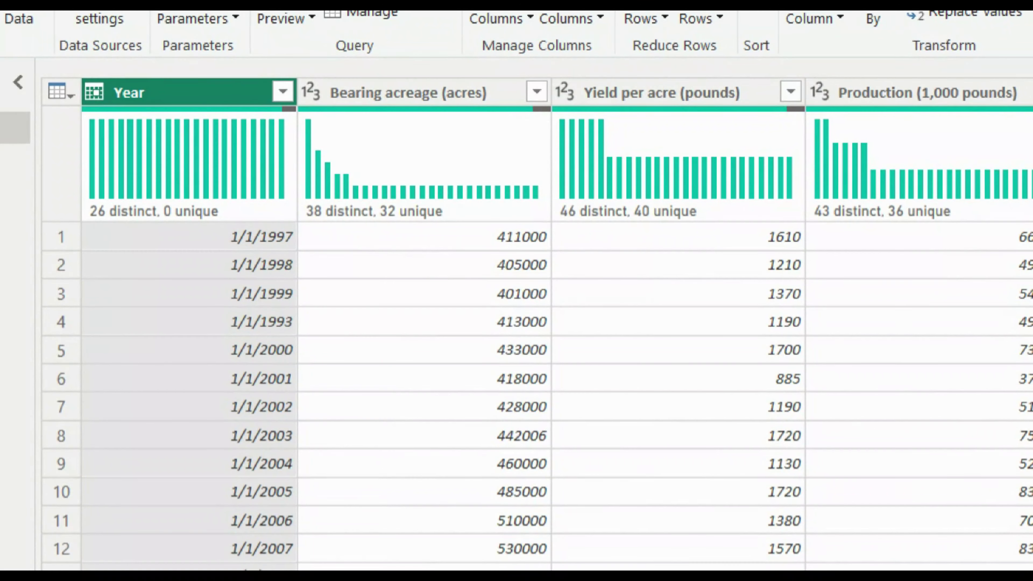
# Examine the column profiles and all rows of the Almonds query after the append, down to its end and across to the Value column
pyautogui.moveTo(364, 161)
pyautogui.mouseDown()
pyautogui.moveTo(313, 165)
pyautogui.moveTo(431, 256)
pyautogui.moveTo(306, 196)
pyautogui.moveTo(356, 222)
pyautogui.mouseUp()
pyautogui.moveTo(683, 176)
pyautogui.mouseDown()
pyautogui.moveTo(748, 185)
pyautogui.moveTo(757, 200)
pyautogui.moveTo(628, 169)
pyautogui.mouseUp()
pyautogui.moveTo(1031, 174)
pyautogui.mouseDown()
pyautogui.moveTo(898, 260)
pyautogui.moveTo(763, 192)
pyautogui.mouseUp()
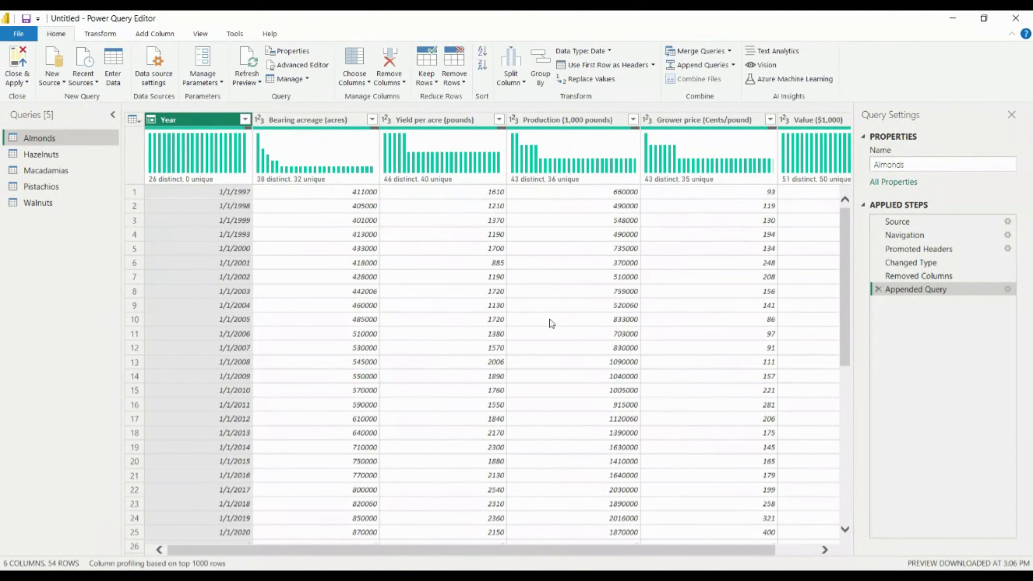
pyautogui.scroll(-10, 588, 304)
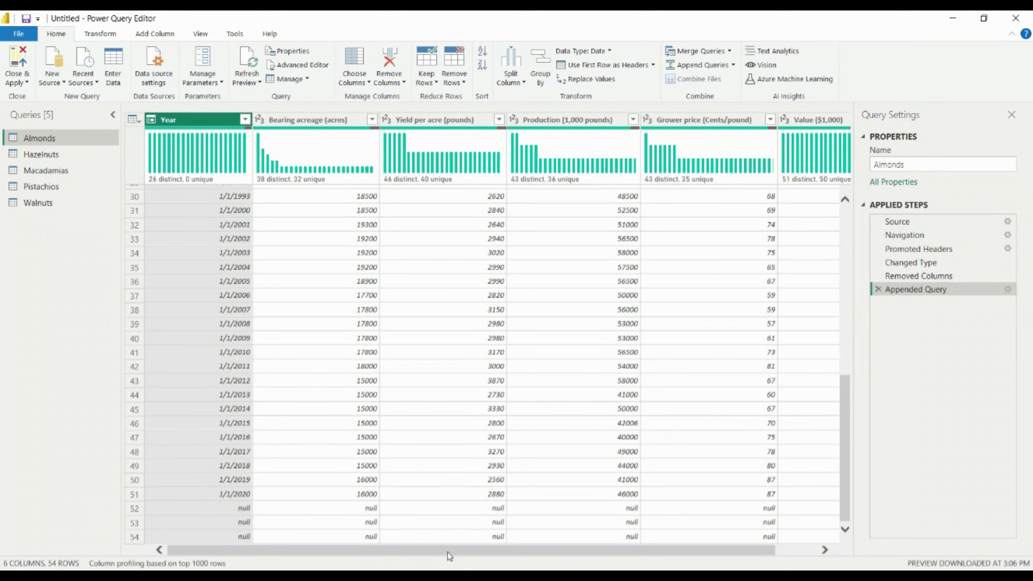
pyautogui.moveTo(447, 551); pyautogui.dragTo(742, 565)
pyautogui.scroll(10, 405, 244)
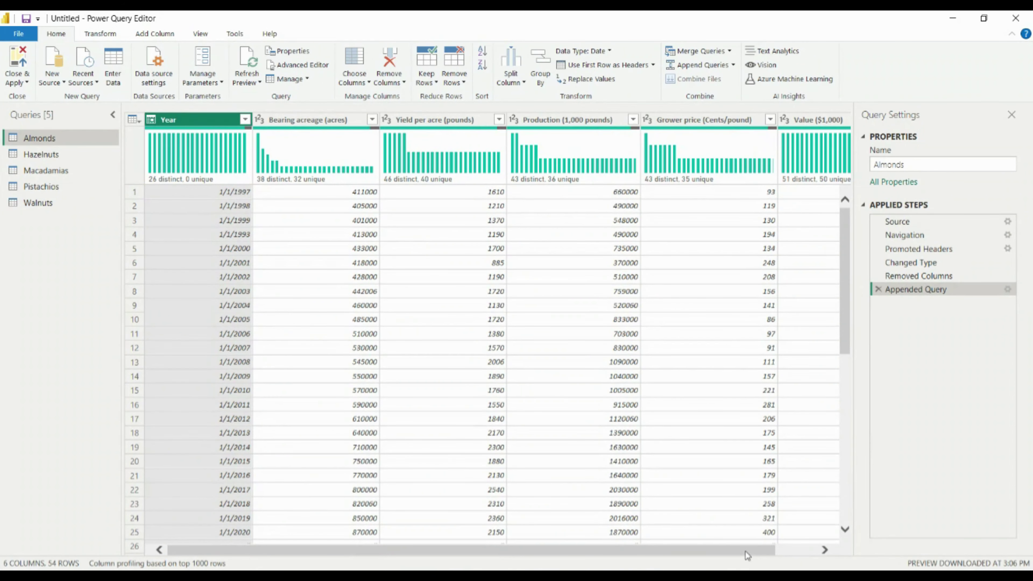
pyautogui.moveTo(745, 551); pyautogui.dragTo(786, 552)
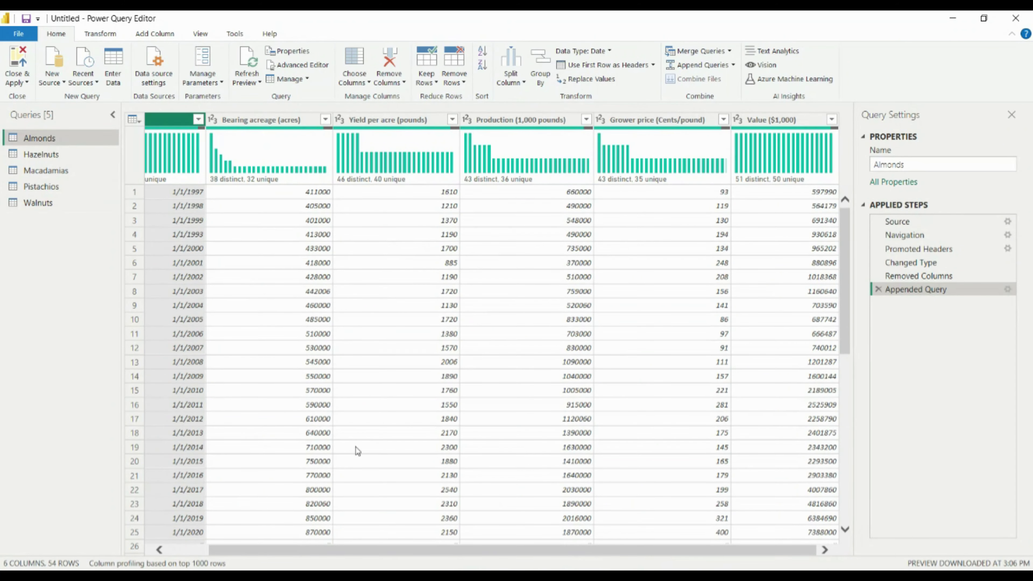
pyautogui.scroll(-10, 352, 455)
# Remove the 3 bottom rows, which hold only null values, from the Almonds query
pyautogui.click(176, 526)
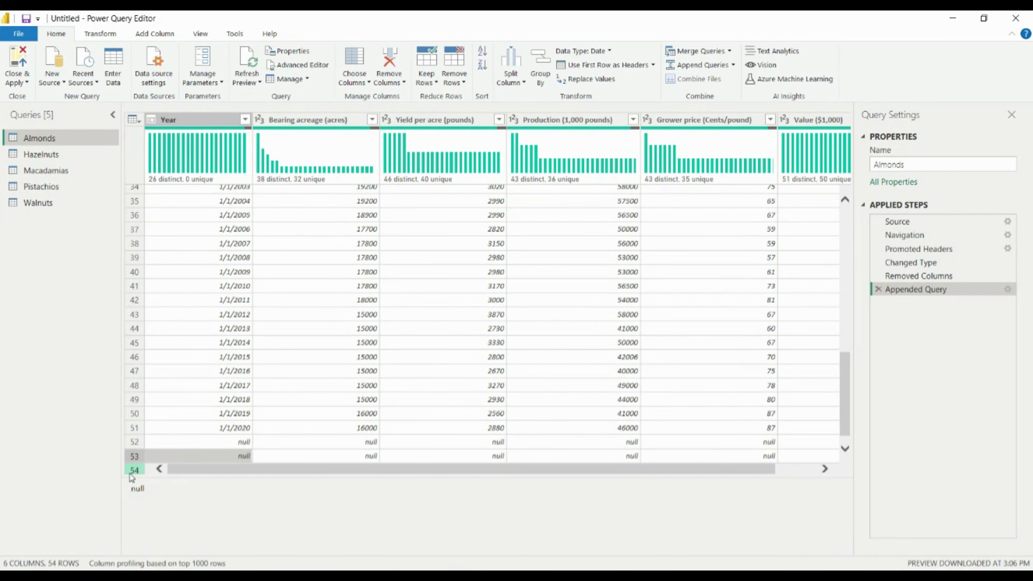
pyautogui.click(140, 443)
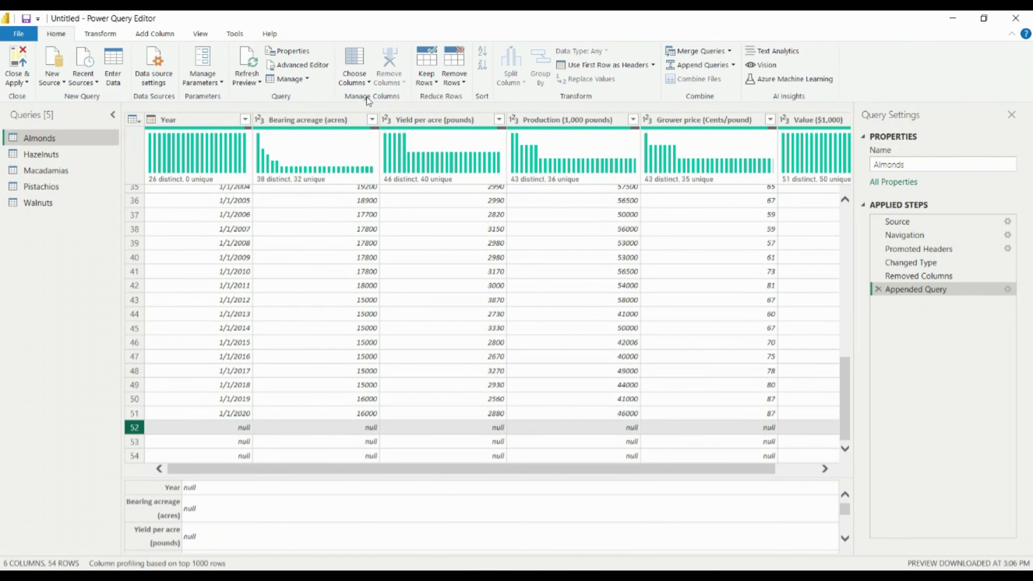
pyautogui.click(460, 83)
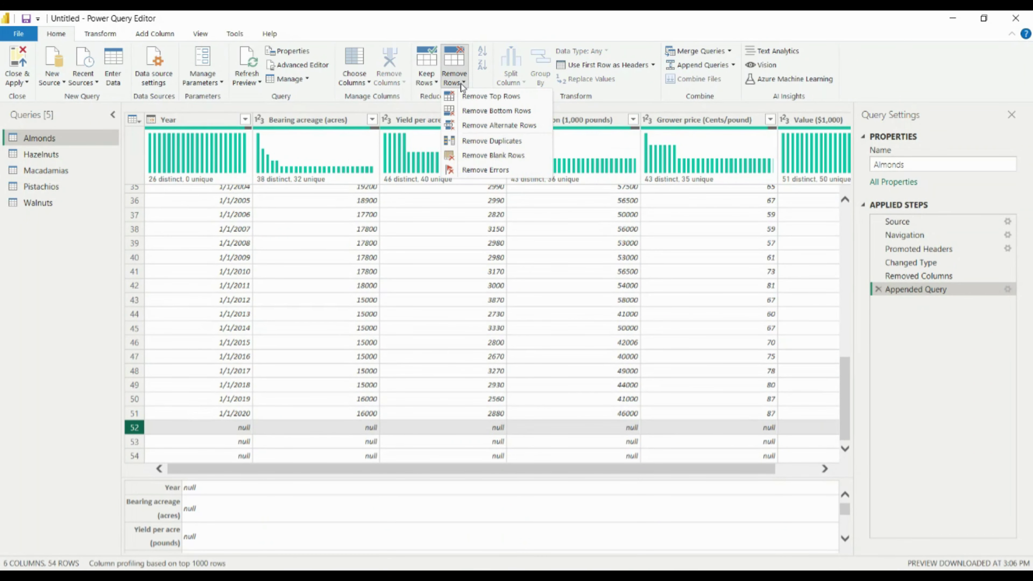
pyautogui.click(474, 112)
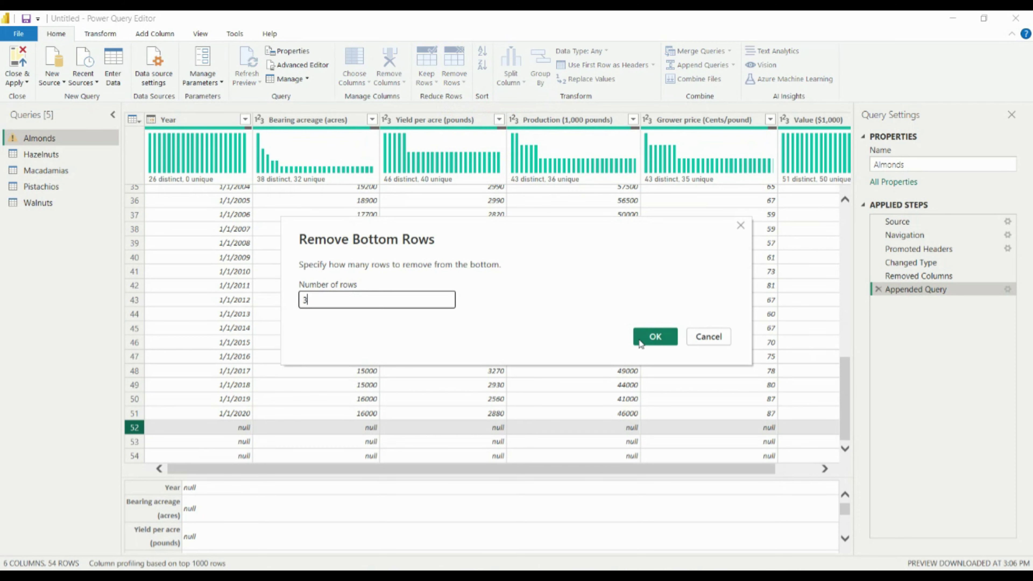
pyautogui.click(650, 339)
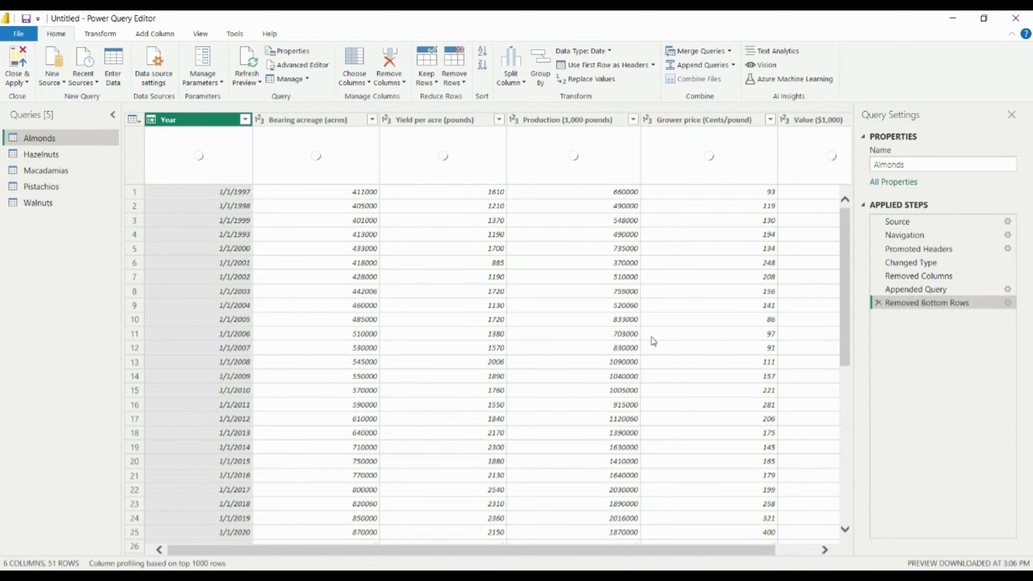
pyautogui.scroll(-9, 345, 447)
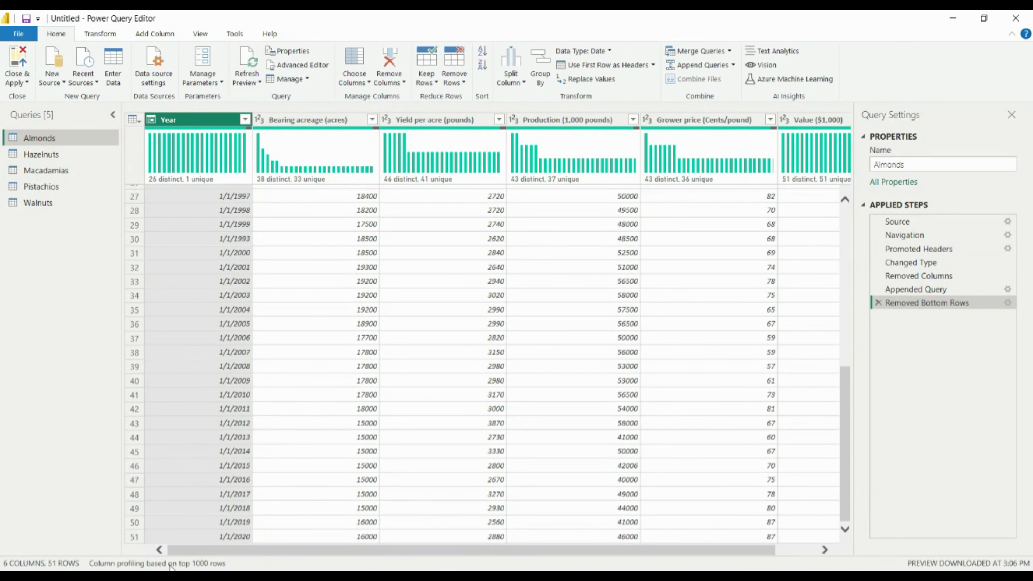
pyautogui.hotkey('ctrl', '1')
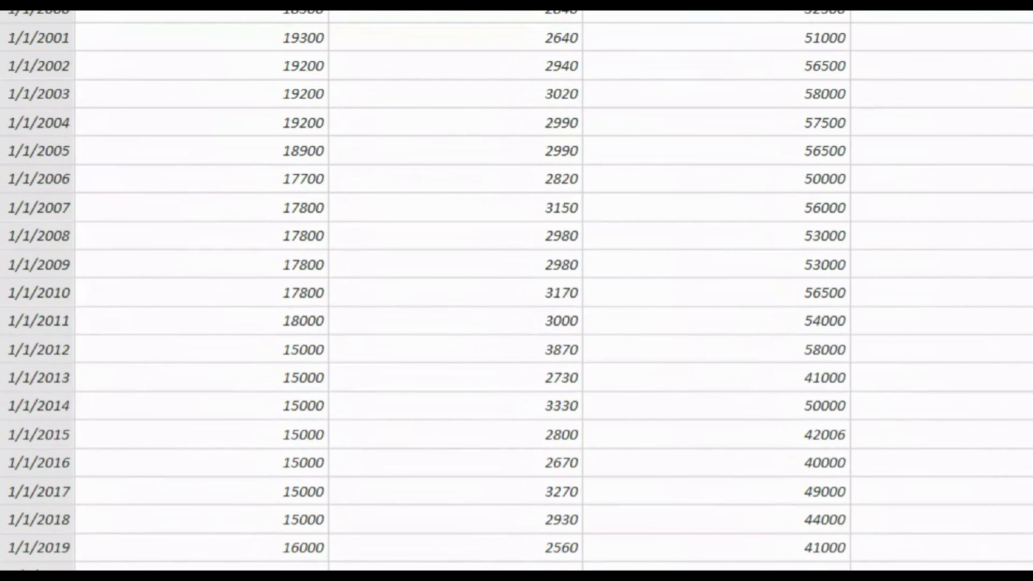
pyautogui.moveTo(439, 569); pyautogui.dragTo(374, 515)
pyautogui.press('Escape')
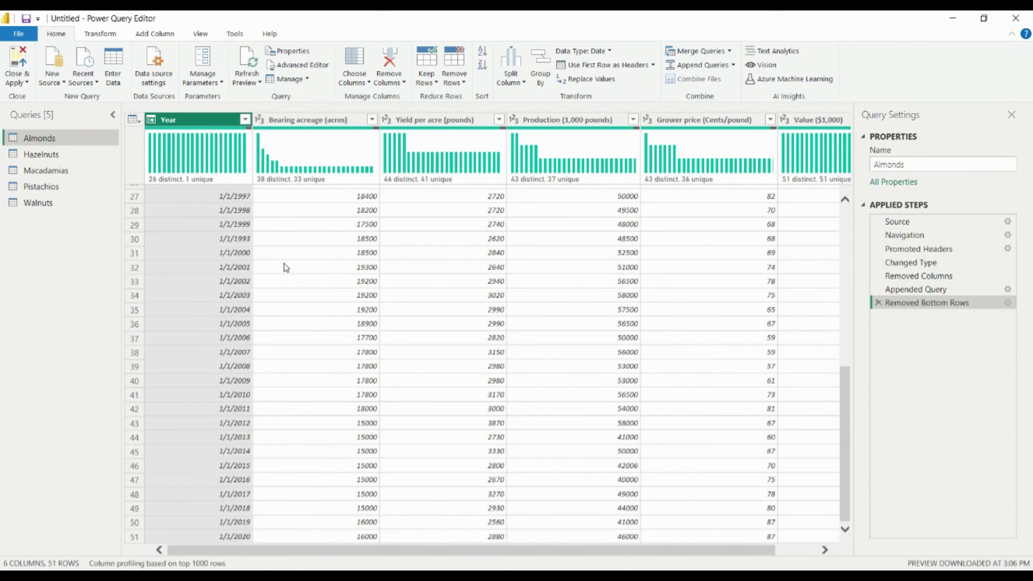
pyautogui.scroll(9, 530, 310)
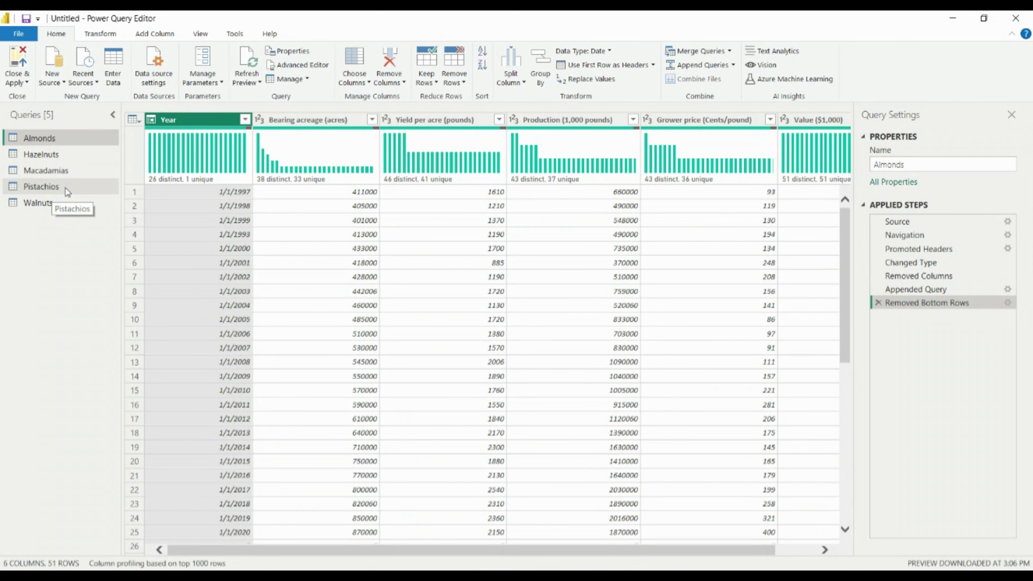
# Append the Pistachios and Walnuts tables to the Almonds query using the three-or-more-tables option
pyautogui.click(683, 65)
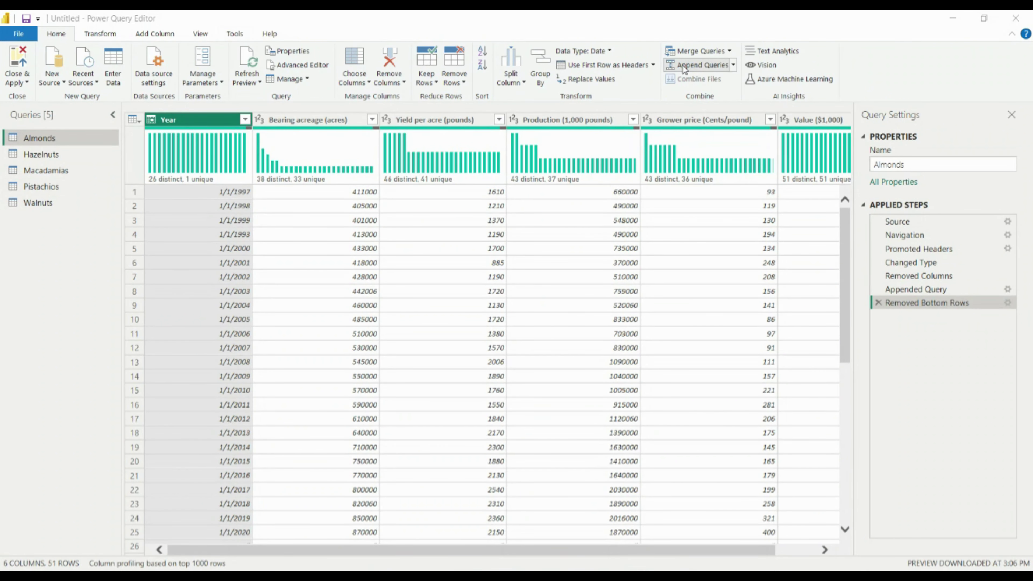
pyautogui.click(364, 274)
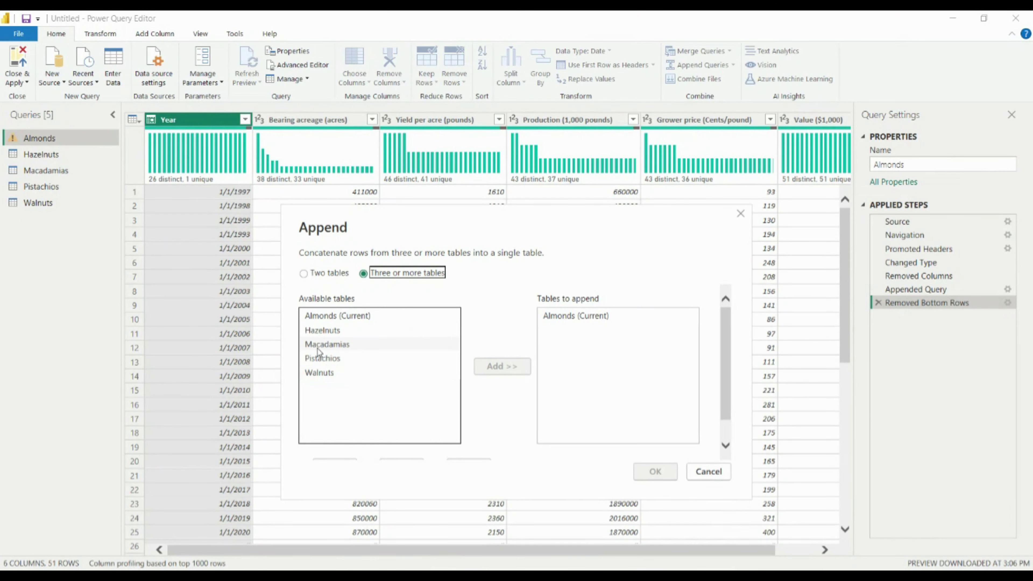
pyautogui.click(314, 361)
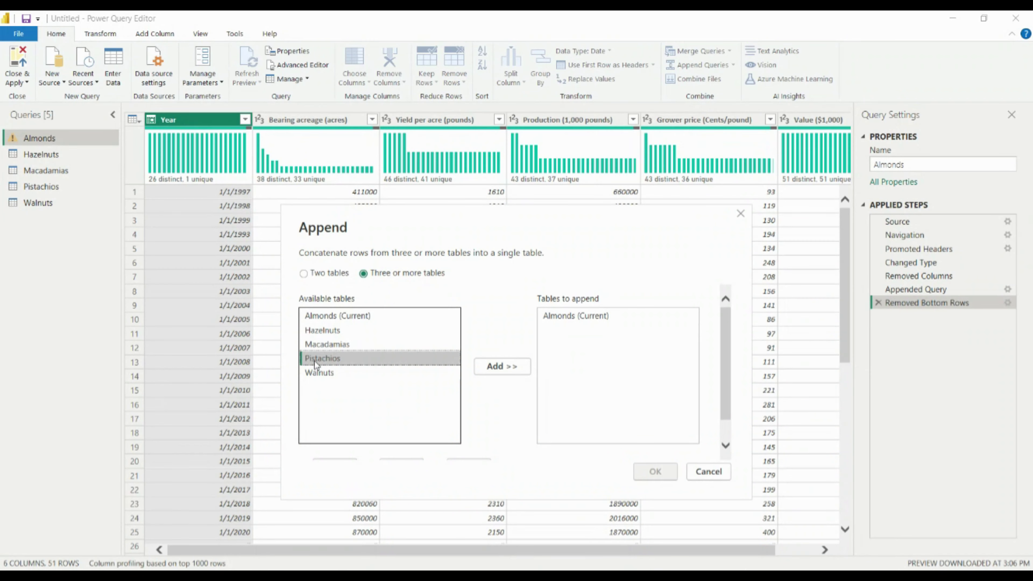
pyautogui.keyDown('ctrl'); pyautogui.click(327, 373); pyautogui.keyUp('ctrl')
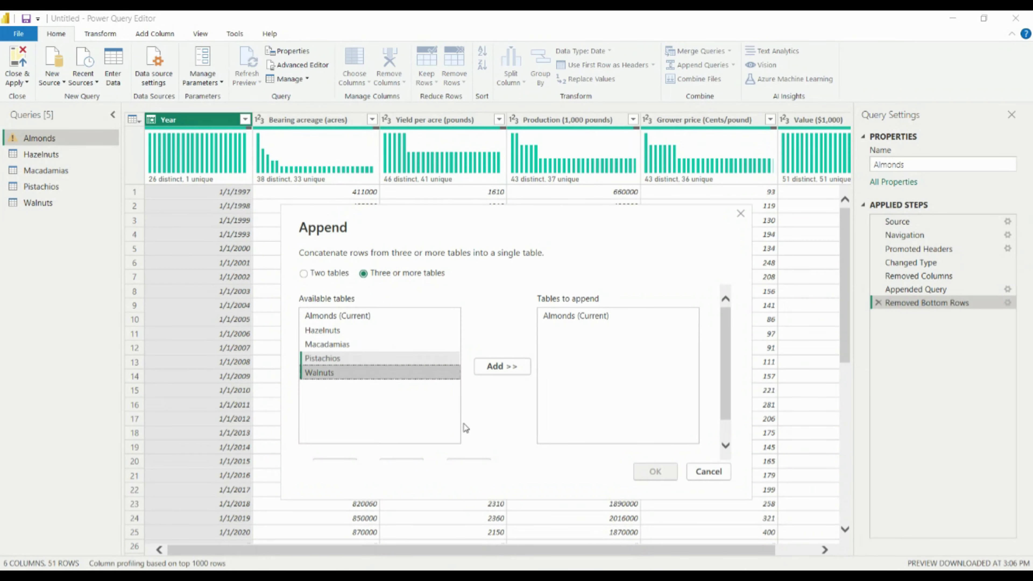
pyautogui.click(366, 363)
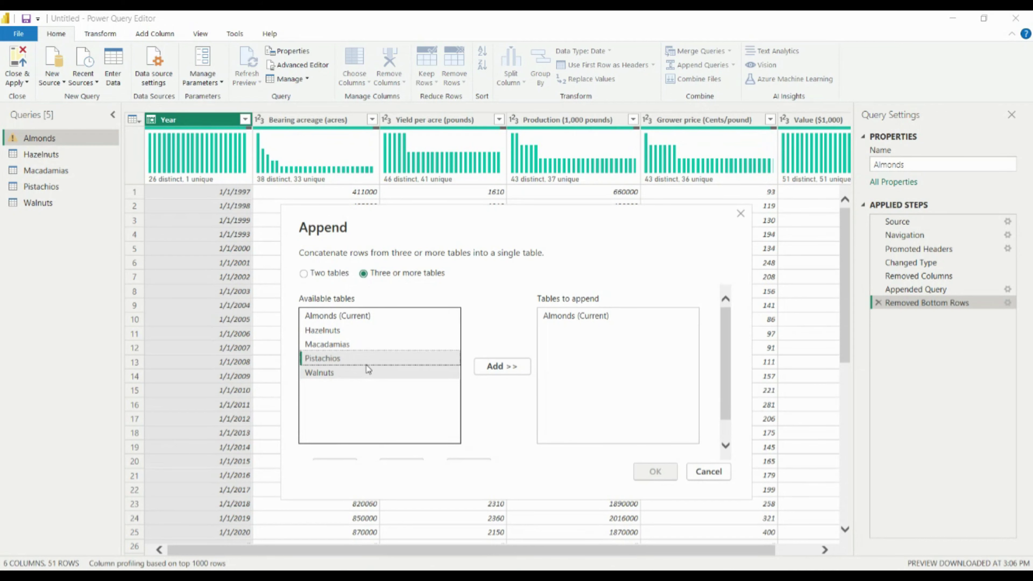
pyautogui.click(502, 368)
pyautogui.click(397, 373)
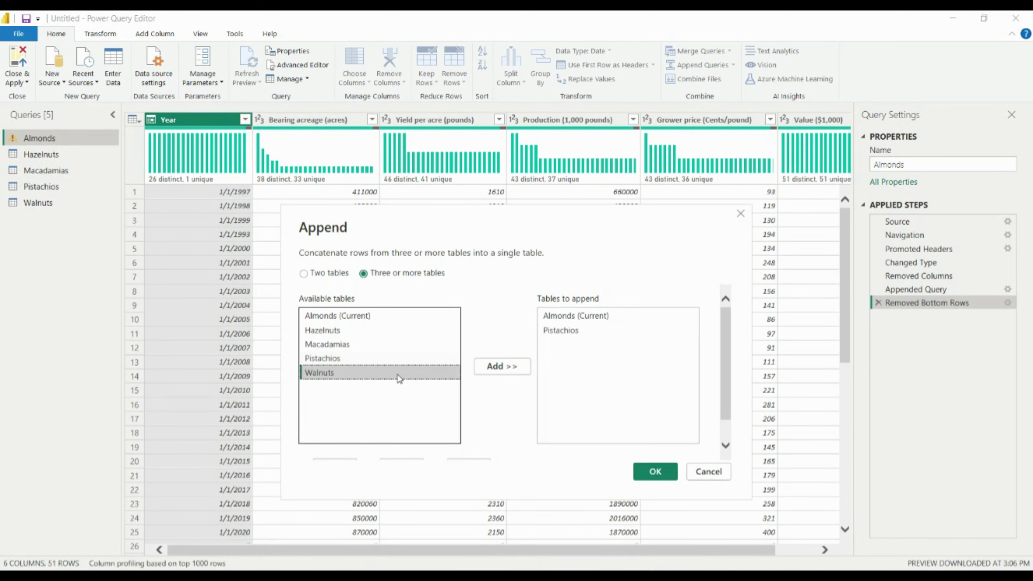
pyautogui.click(503, 368)
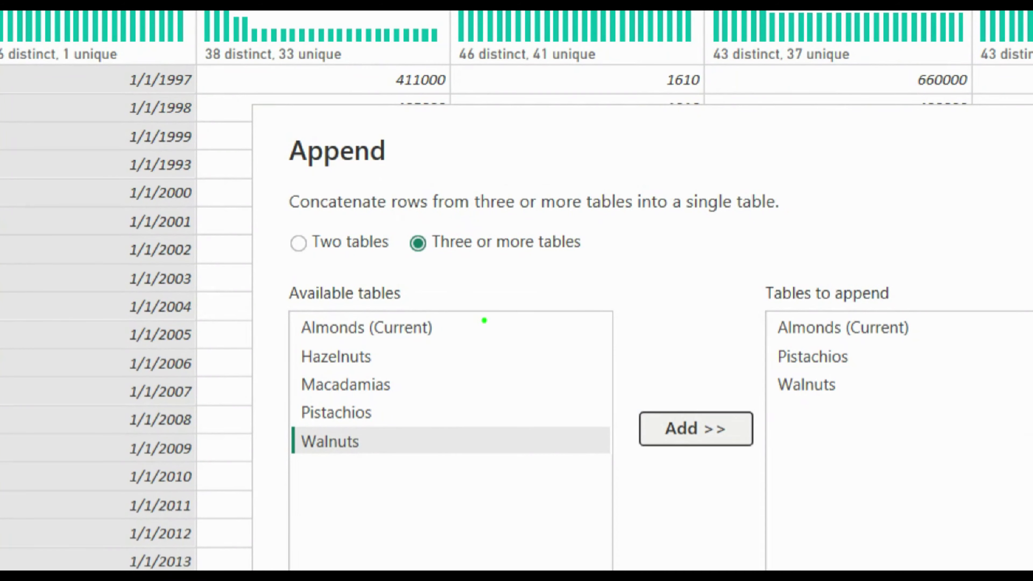
pyautogui.moveTo(392, 308)
pyautogui.mouseDown()
pyautogui.moveTo(295, 301)
pyautogui.moveTo(342, 347)
pyautogui.moveTo(494, 323)
pyautogui.moveTo(439, 296)
pyautogui.mouseUp()
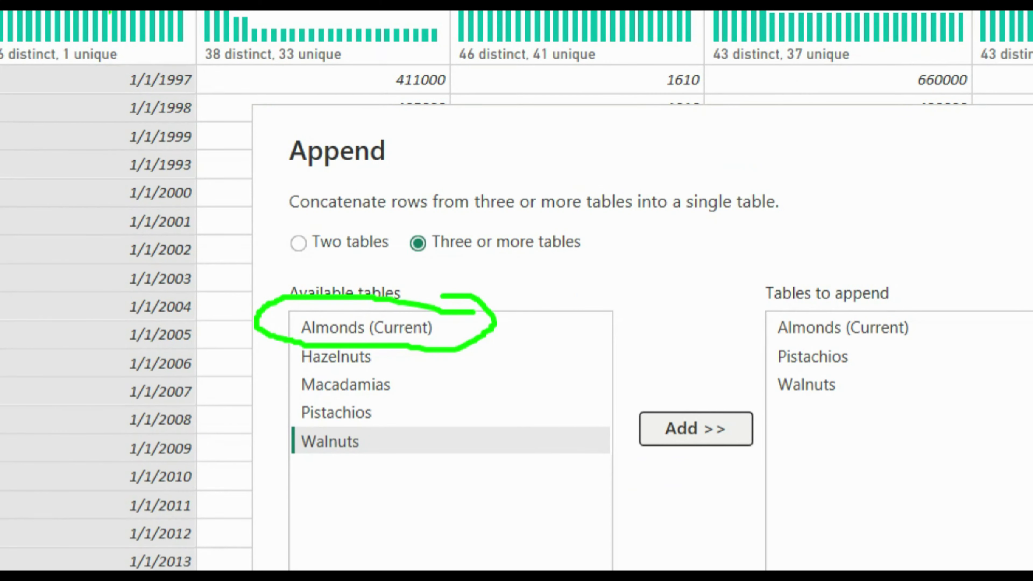
pyautogui.moveTo(301, 42)
pyautogui.mouseDown()
pyautogui.moveTo(191, 18)
pyautogui.moveTo(260, 81)
pyautogui.moveTo(317, 13)
pyautogui.mouseUp()
pyautogui.moveTo(680, 20)
pyautogui.mouseDown()
pyautogui.moveTo(628, 23)
pyautogui.moveTo(643, 42)
pyautogui.moveTo(484, 24)
pyautogui.mouseUp()
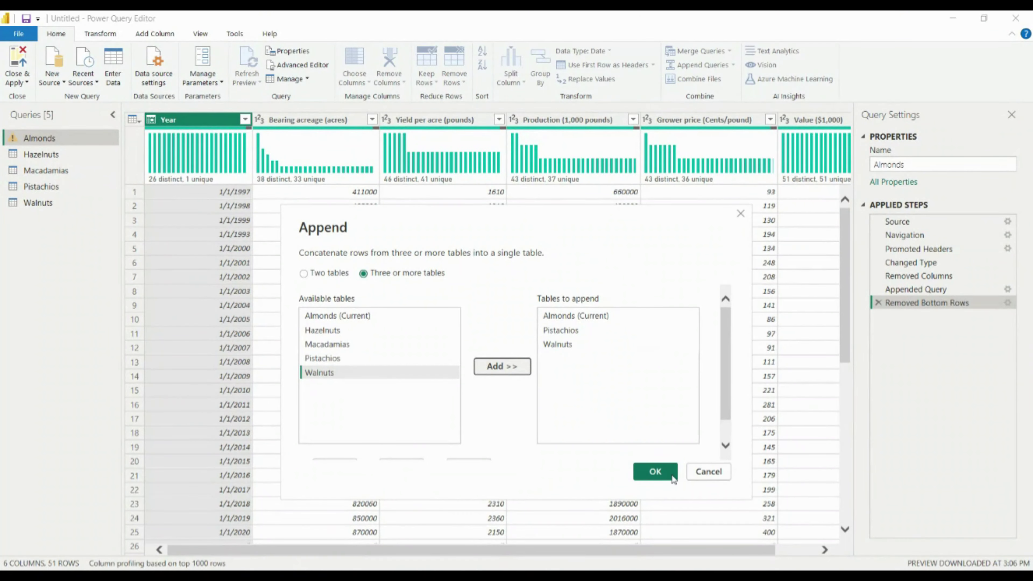
pyautogui.click(667, 473)
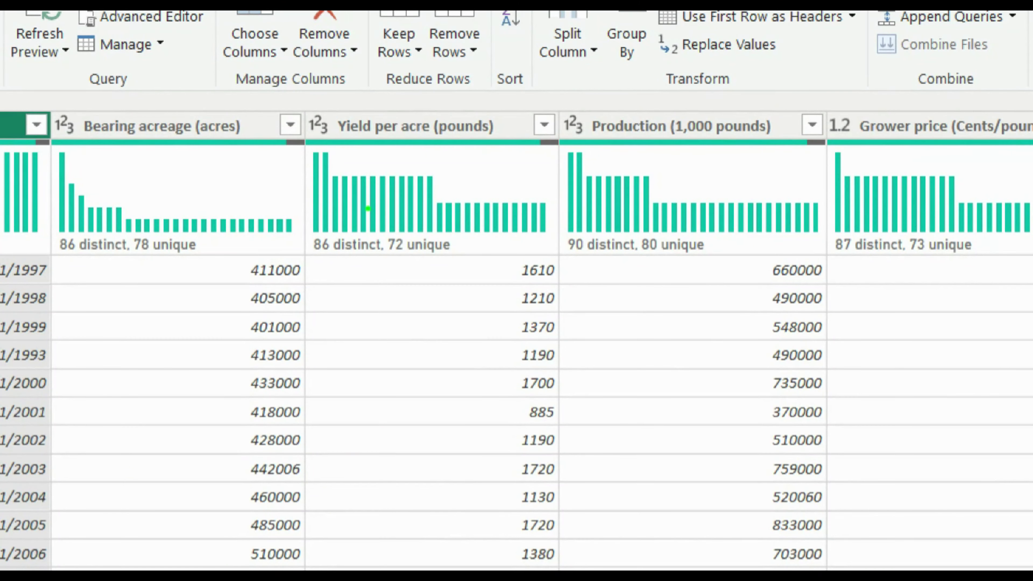
# Review the column profiles and the last rows of the combined Almonds query for null rows
pyautogui.moveTo(368, 208); pyautogui.dragTo(302, 190)
pyautogui.moveTo(775, 208); pyautogui.dragTo(533, 219)
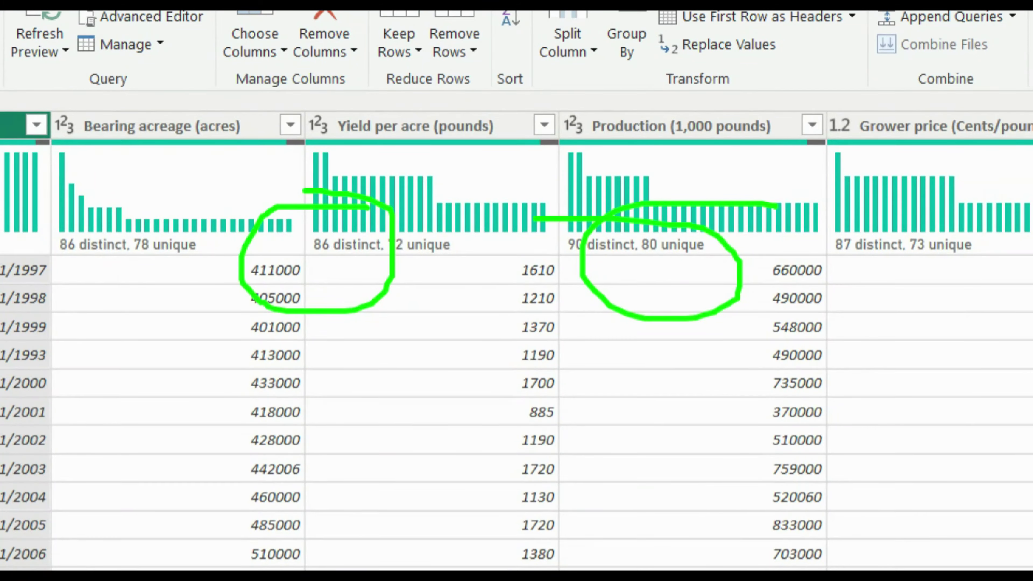
pyautogui.scroll(-20, 455, 391)
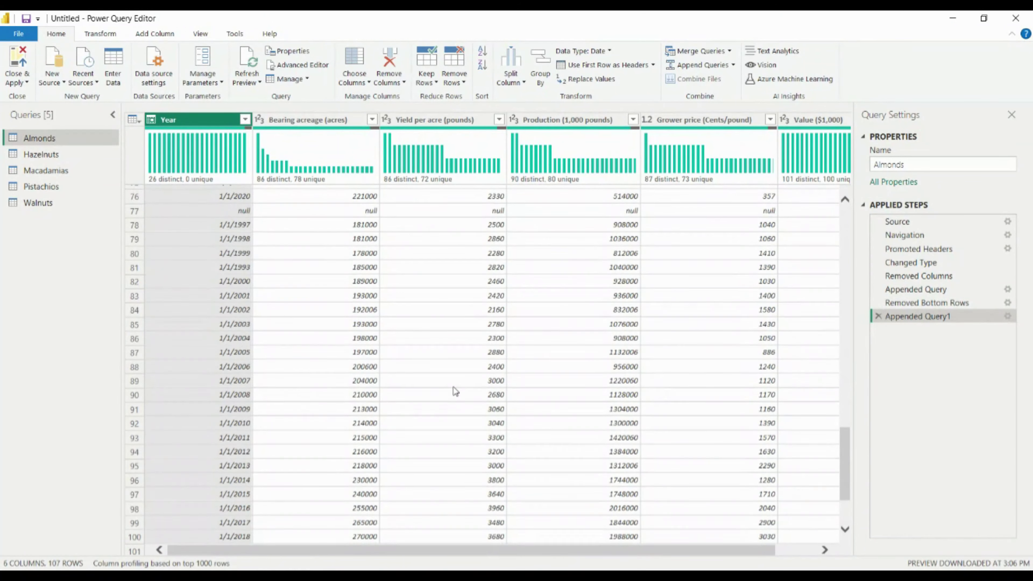
pyautogui.scroll(-3, 456, 390)
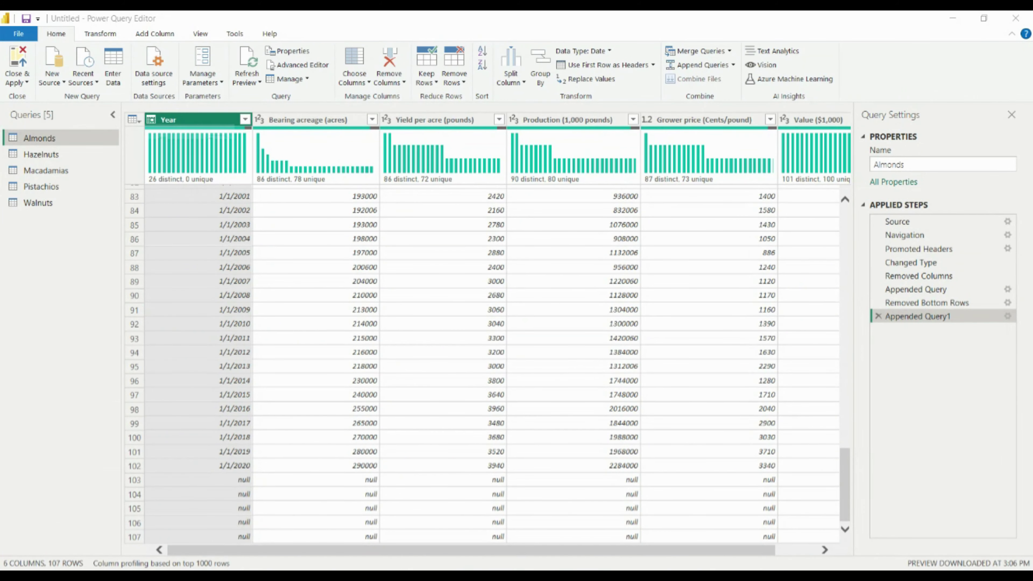
# Switch to US Tree Nut Production.xlsx in Excel and inspect the area below the data on the Pistachios and Macadamias sheets
pyautogui.hotkey('alt', 'Tab')
pyautogui.scroll(-7, 179, 394)
pyautogui.click(43, 284)
pyautogui.click(45, 297)
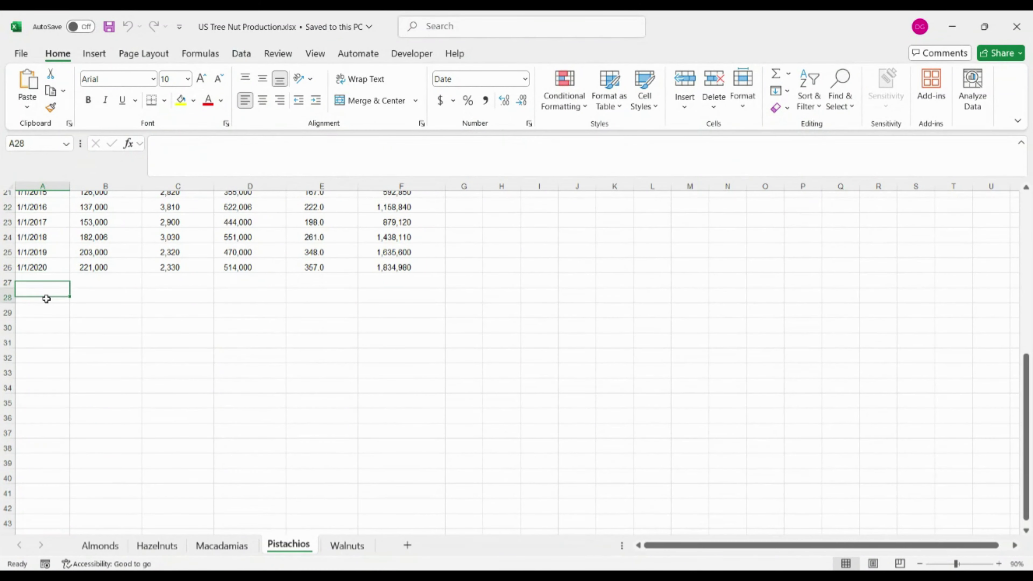
pyautogui.click(49, 341)
pyautogui.click(222, 545)
pyautogui.scroll(-10, 321, 505)
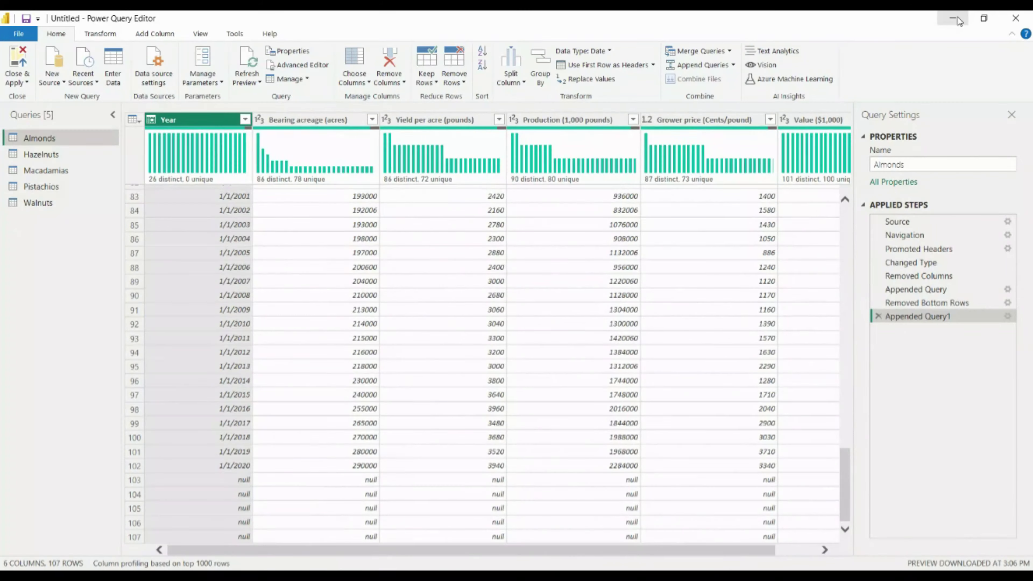
# Back in Power Query Editor, remove the 5 bottom null rows from the Almonds query and check its last rows
pyautogui.click(952, 26)
pyautogui.click(459, 154)
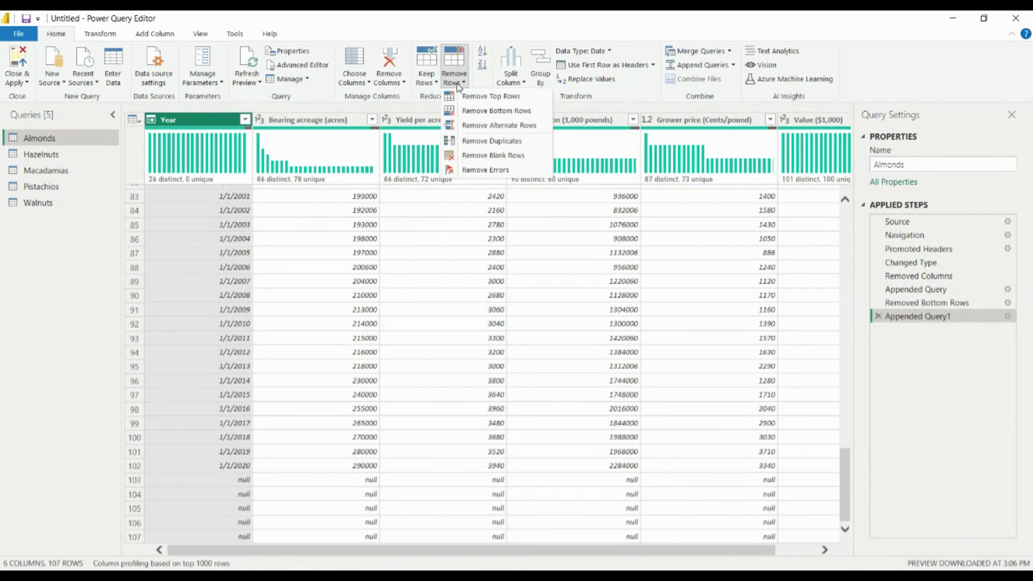
pyautogui.click(472, 112)
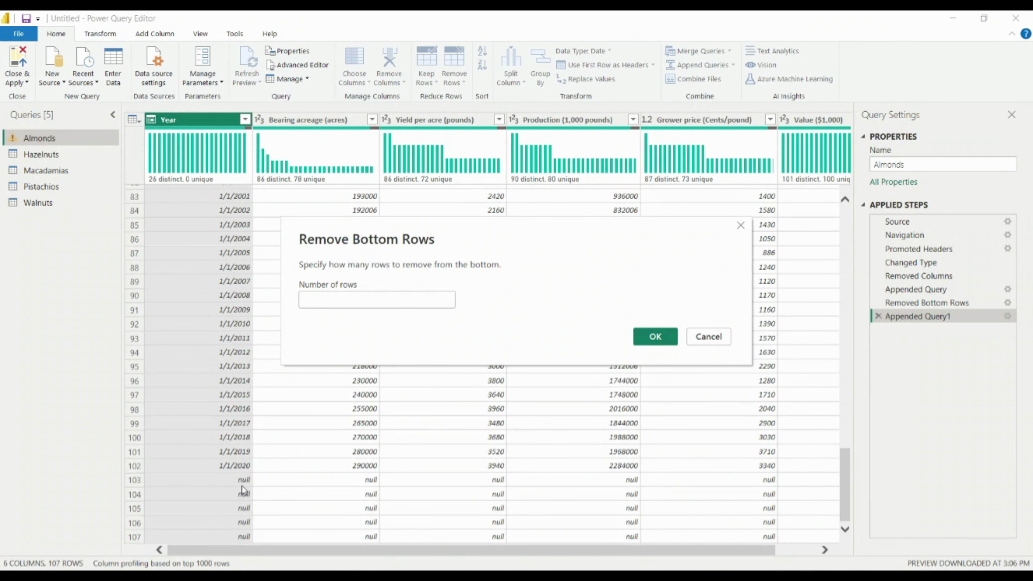
pyautogui.write('5')
pyautogui.click(368, 305)
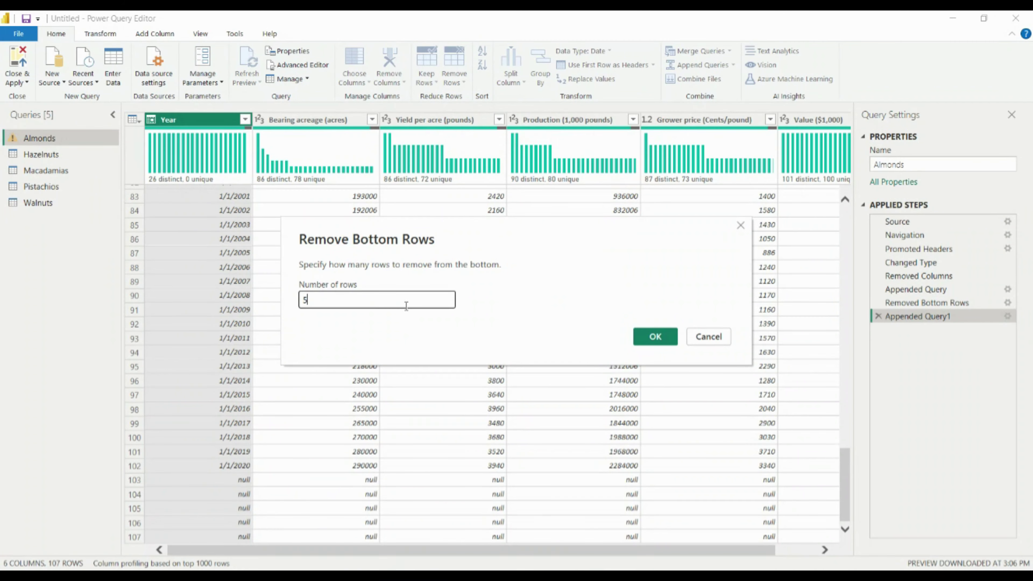
pyautogui.click(655, 338)
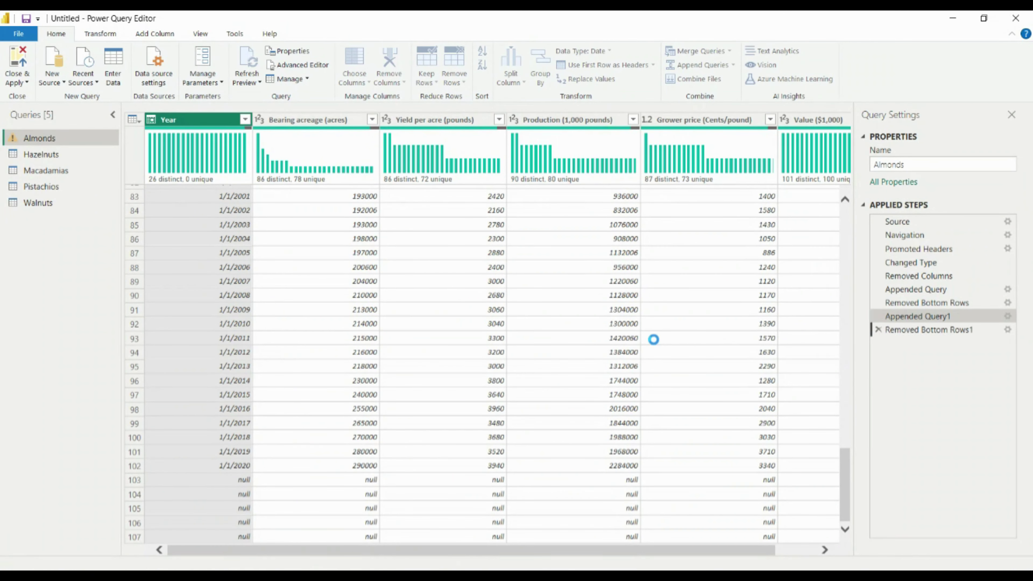
pyautogui.scroll(-15, 547, 367)
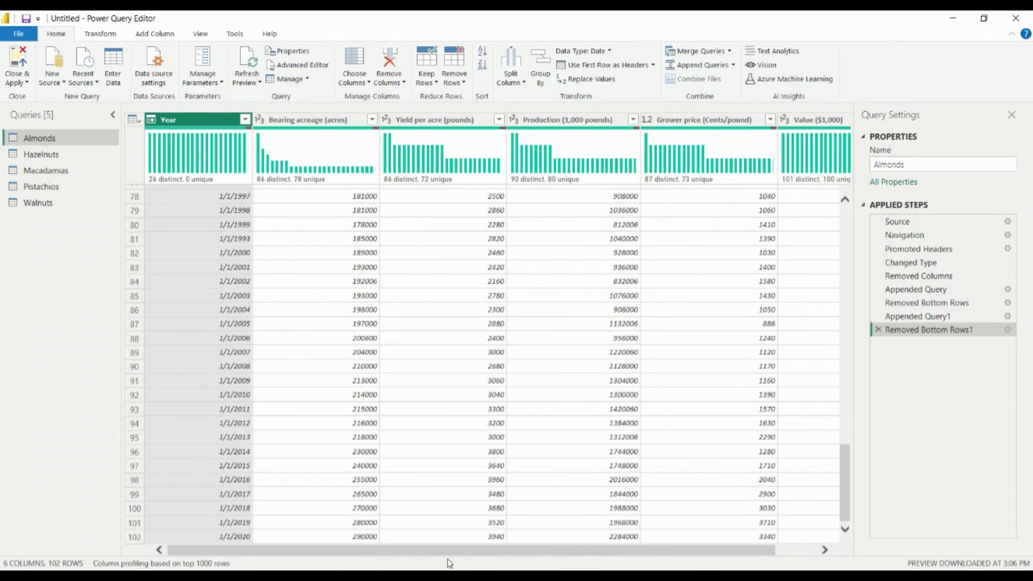
pyautogui.moveTo(449, 551); pyautogui.dragTo(618, 561)
pyautogui.moveTo(703, 568); pyautogui.dragTo(309, 557)
pyautogui.moveTo(764, 175)
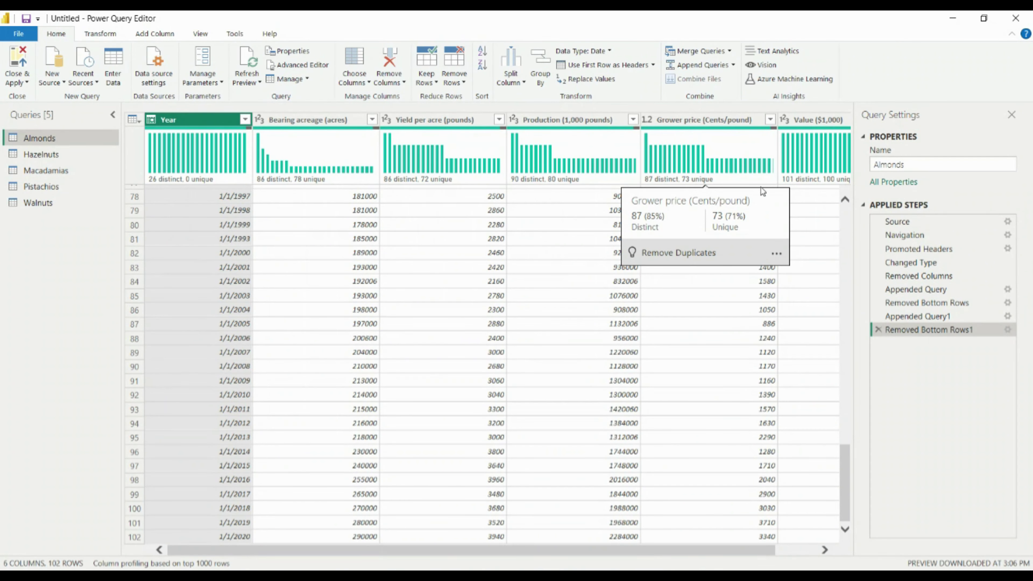
# Check the Hazelnuts query's columns, then append the Hazelnuts table to the Almonds query using the two-tables option
pyautogui.click(63, 156)
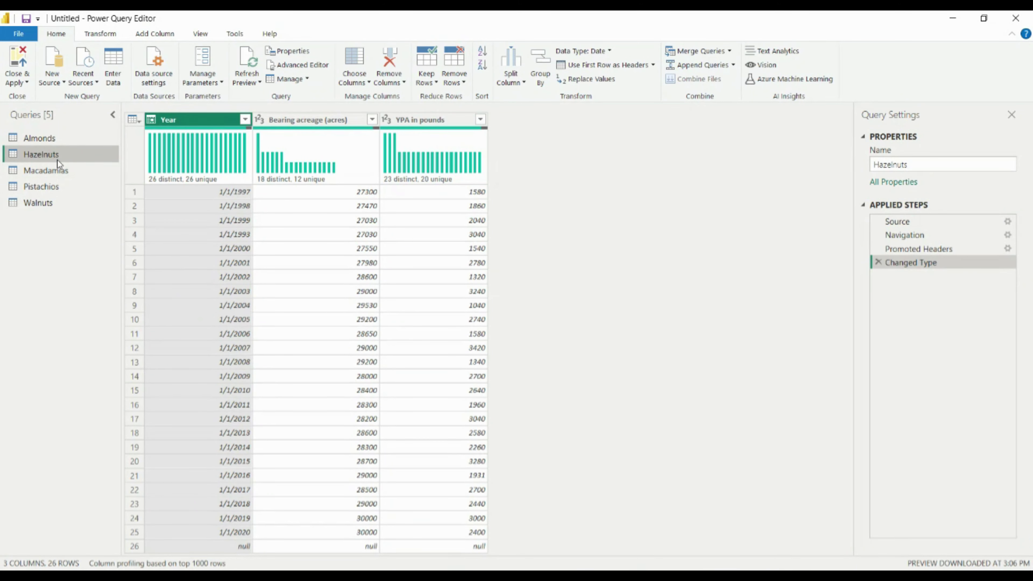
pyautogui.click(64, 138)
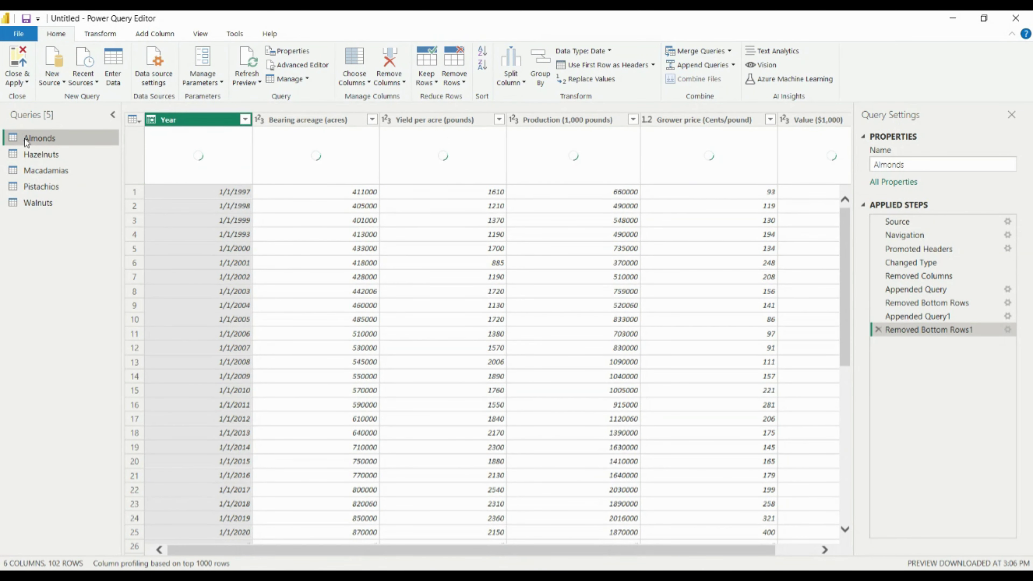
pyautogui.click(708, 69)
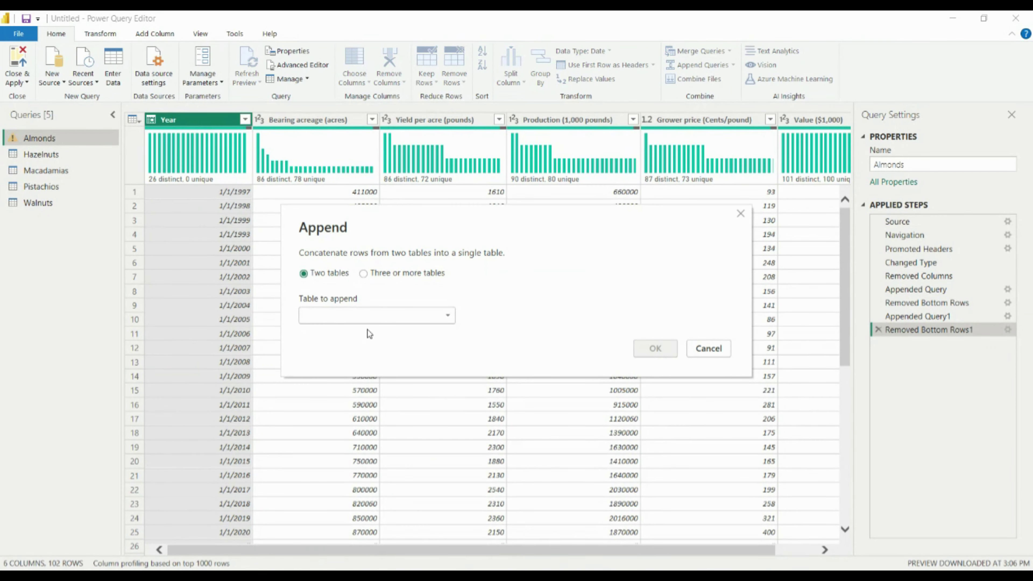
pyautogui.click(367, 321)
pyautogui.click(363, 343)
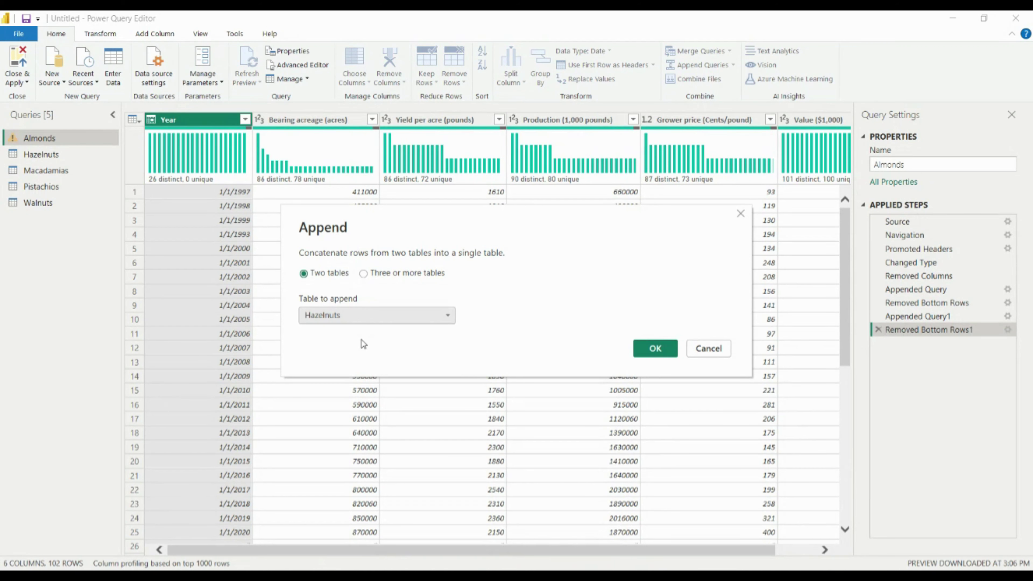
pyautogui.click(657, 349)
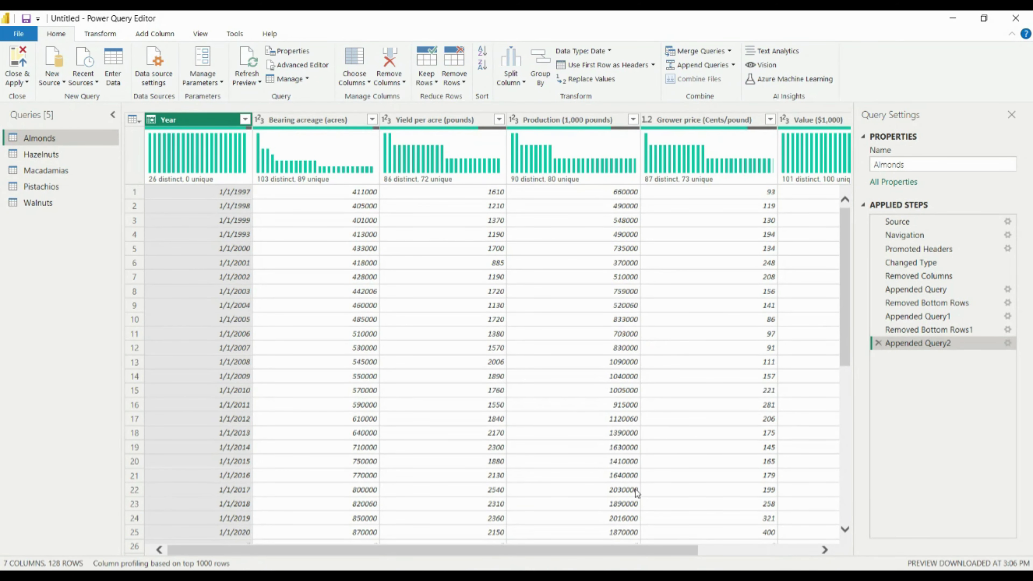
# Examine the combined Almonds rows, comparing the YPA in pounds column with Yield per acre (pounds) across the original and appended rows
pyautogui.moveTo(625, 552); pyautogui.dragTo(773, 546)
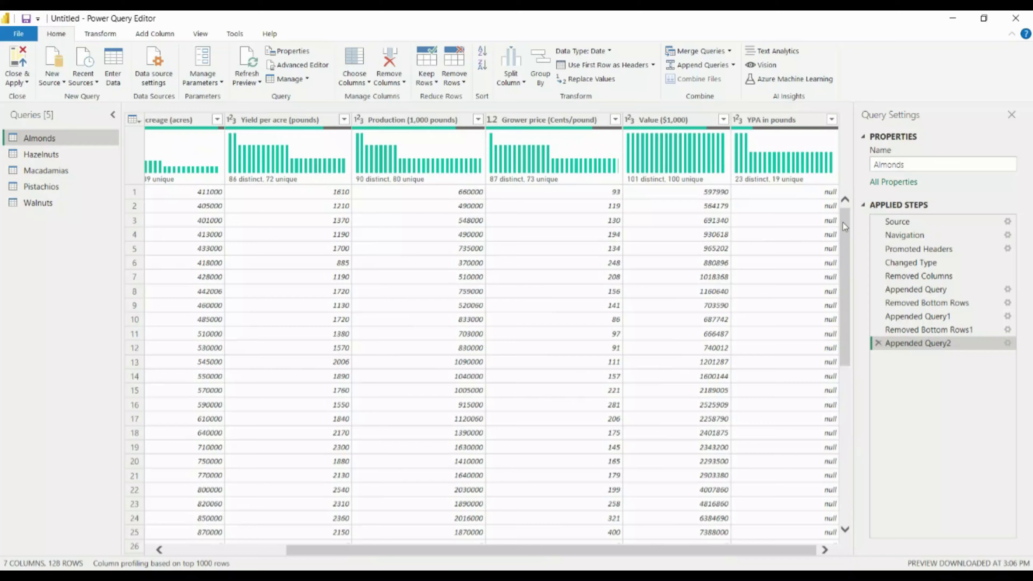
pyautogui.moveTo(842, 222); pyautogui.dragTo(853, 474)
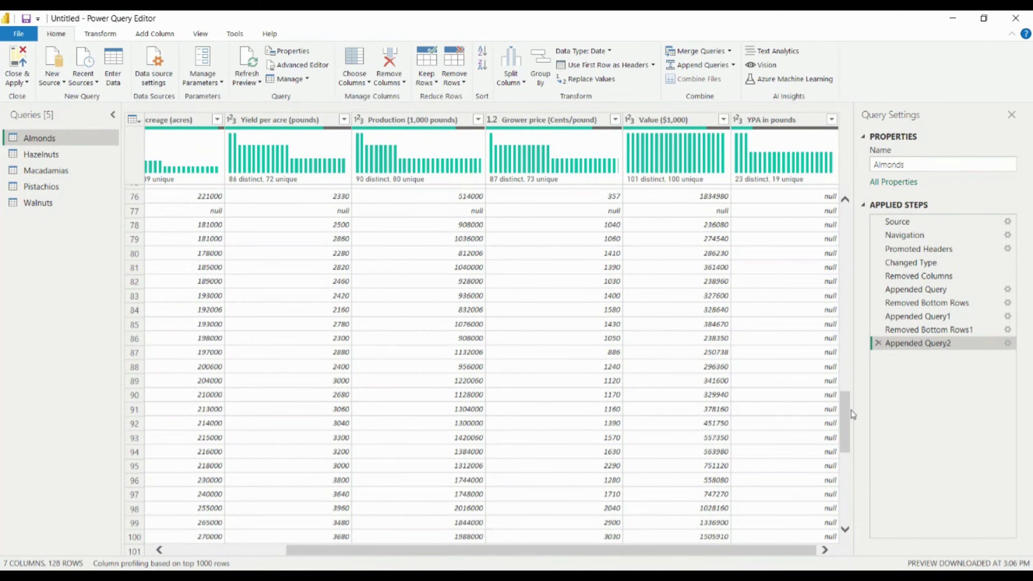
pyautogui.scroll(-7, 850, 407)
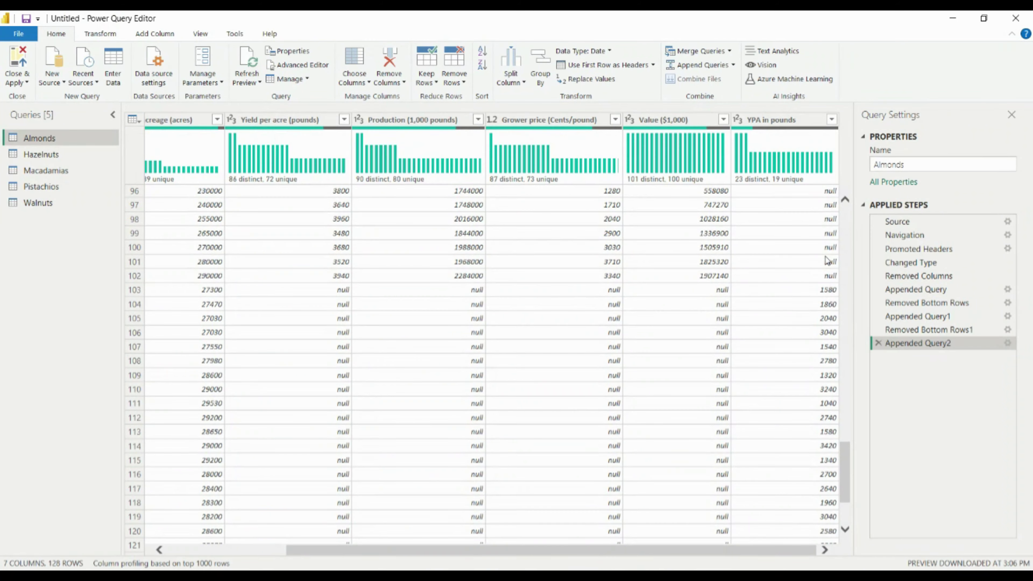
pyautogui.scroll(3, 808, 257)
pyautogui.scroll(20, 806, 252)
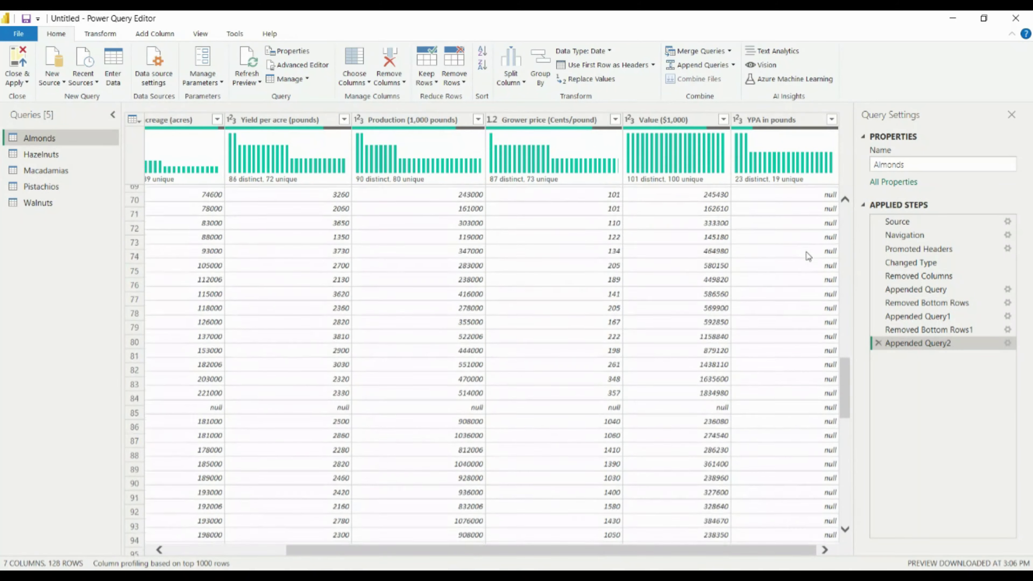
pyautogui.scroll(5, 787, 195)
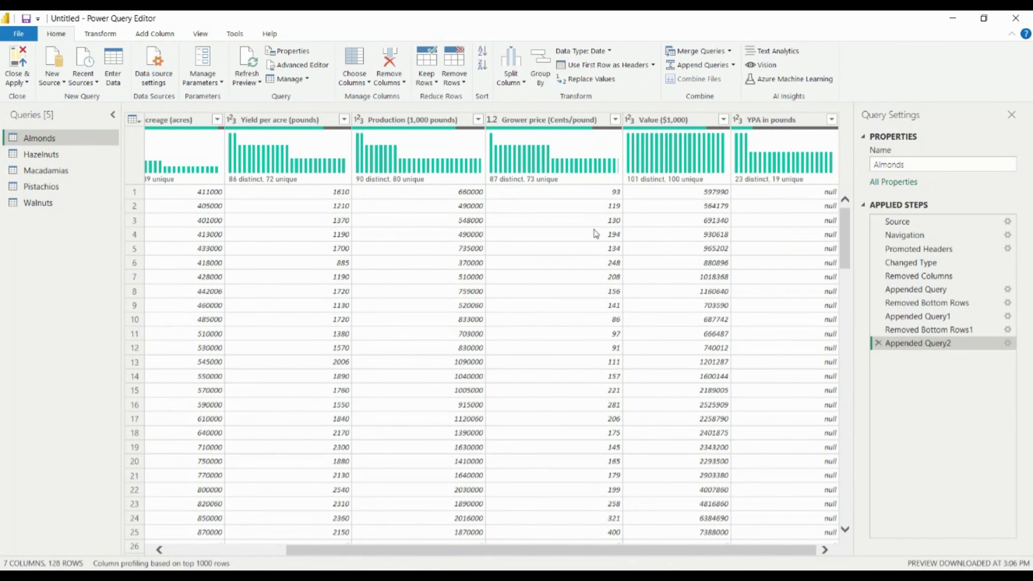
pyautogui.moveTo(674, 151)
pyautogui.scroll(-20, 808, 307)
pyautogui.scroll(-9, 809, 315)
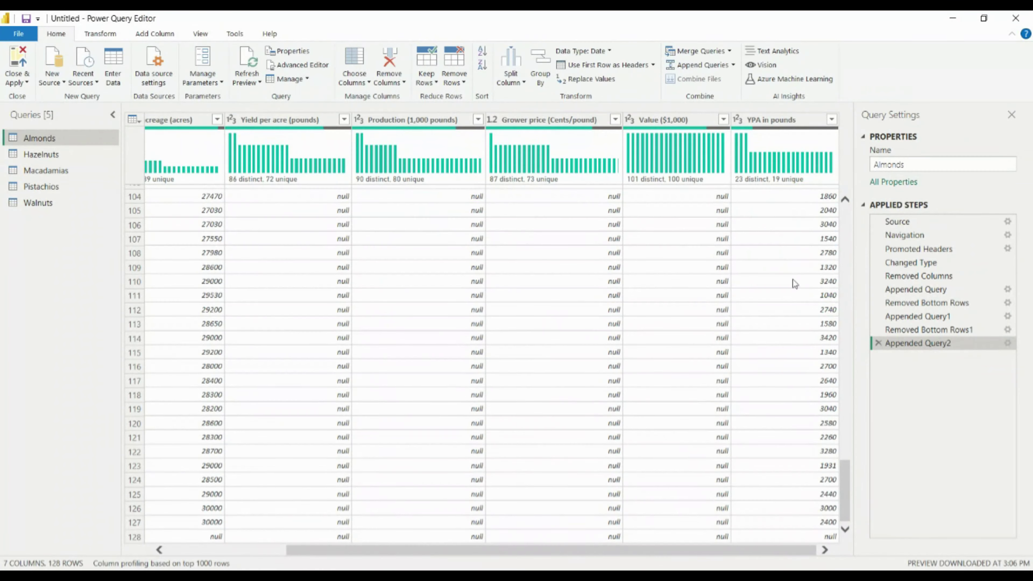
pyautogui.scroll(15, 752, 307)
pyautogui.scroll(5, 782, 286)
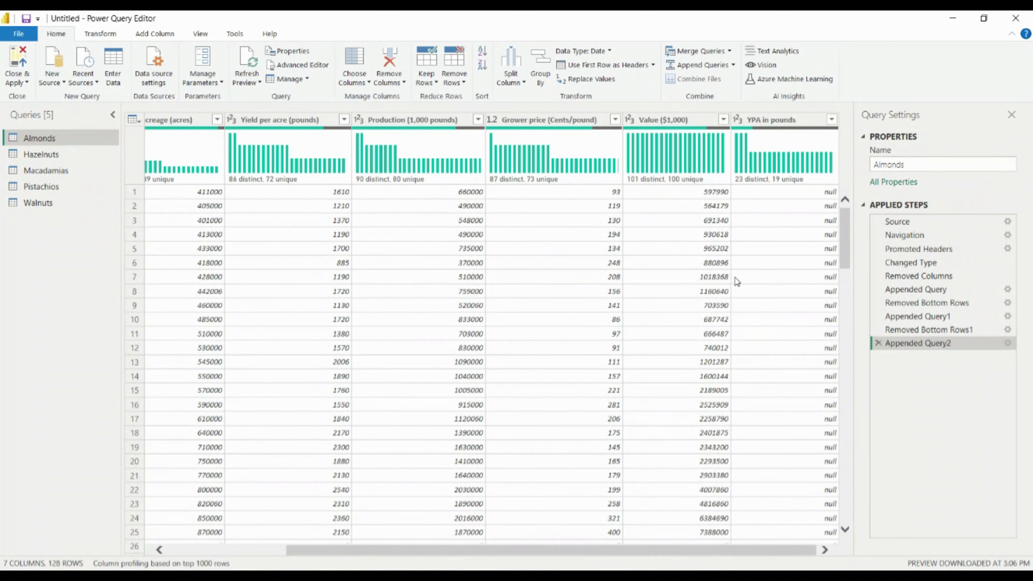
# Merge the Yield per acre (pounds) and YPA in pounds columns with no separator, keeping the column name Merged
pyautogui.click(262, 121)
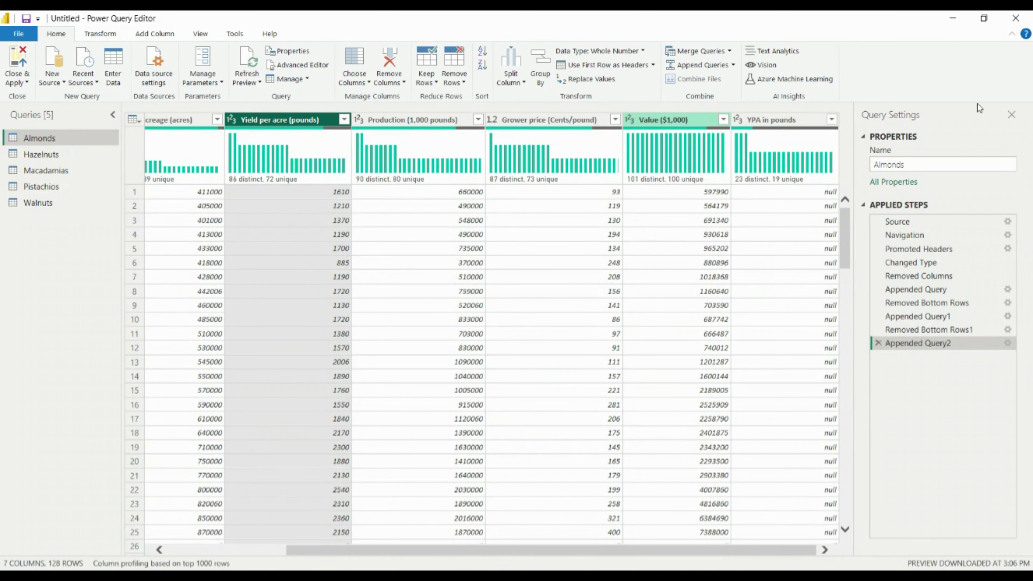
pyautogui.keyDown('ctrl'); pyautogui.click(781, 122); pyautogui.keyUp('ctrl')
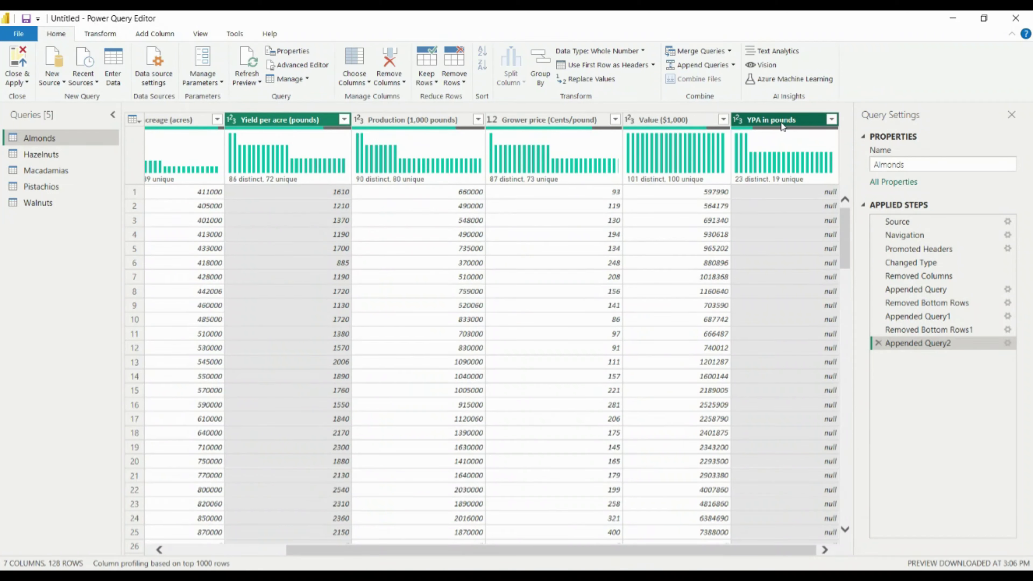
pyautogui.rightClick(781, 124)
pyautogui.rightClick(770, 124)
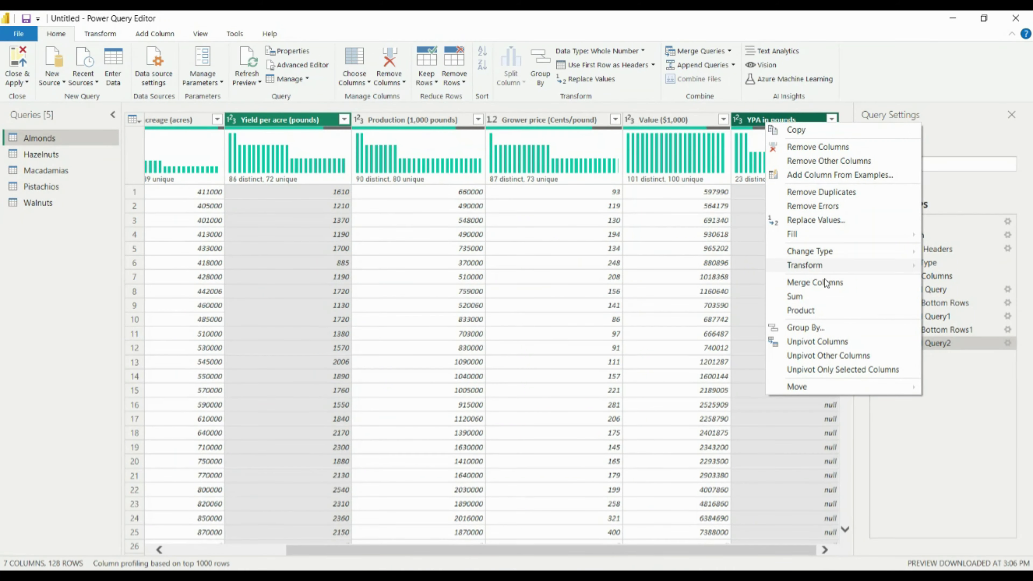
pyautogui.click(816, 283)
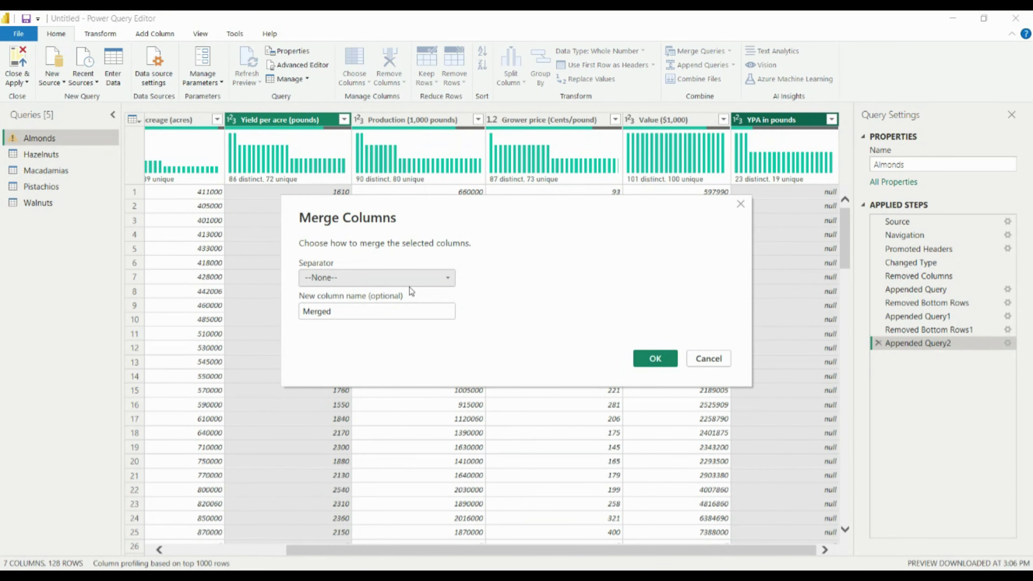
pyautogui.click(407, 277)
pyautogui.click(407, 278)
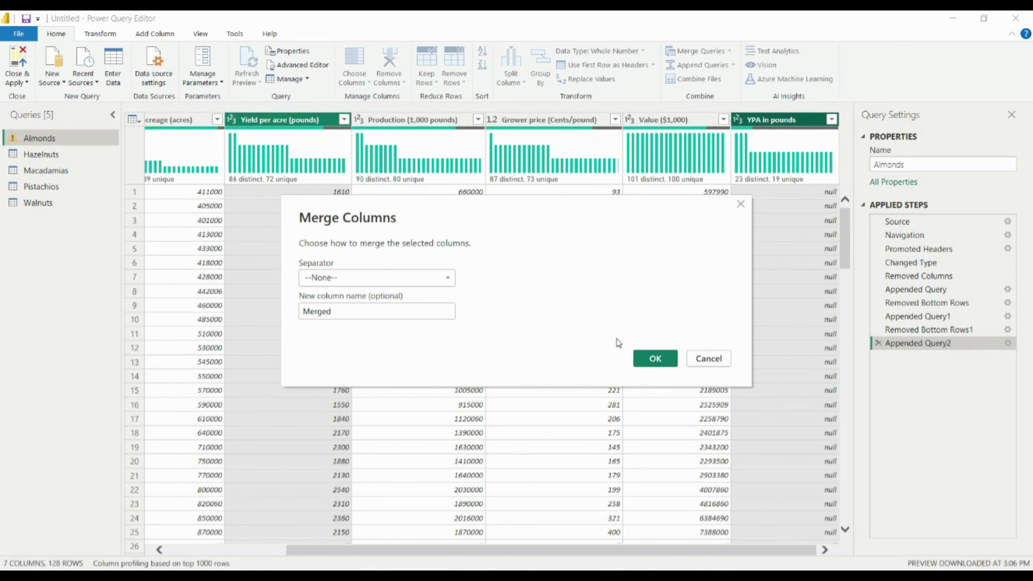
pyautogui.click(649, 359)
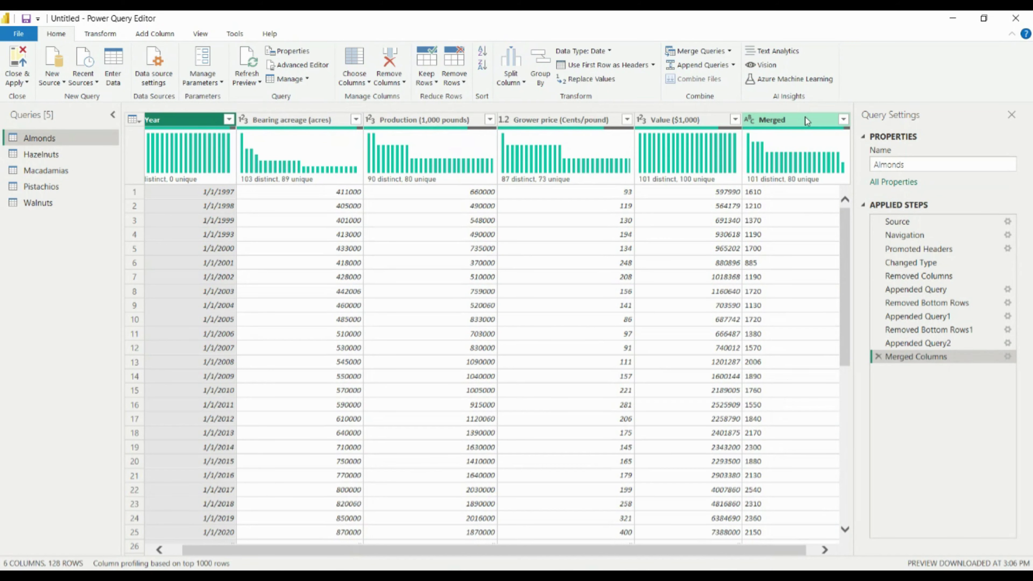
# Rename the Merged column as YPA In POunds
pyautogui.doubleClick(805, 118)
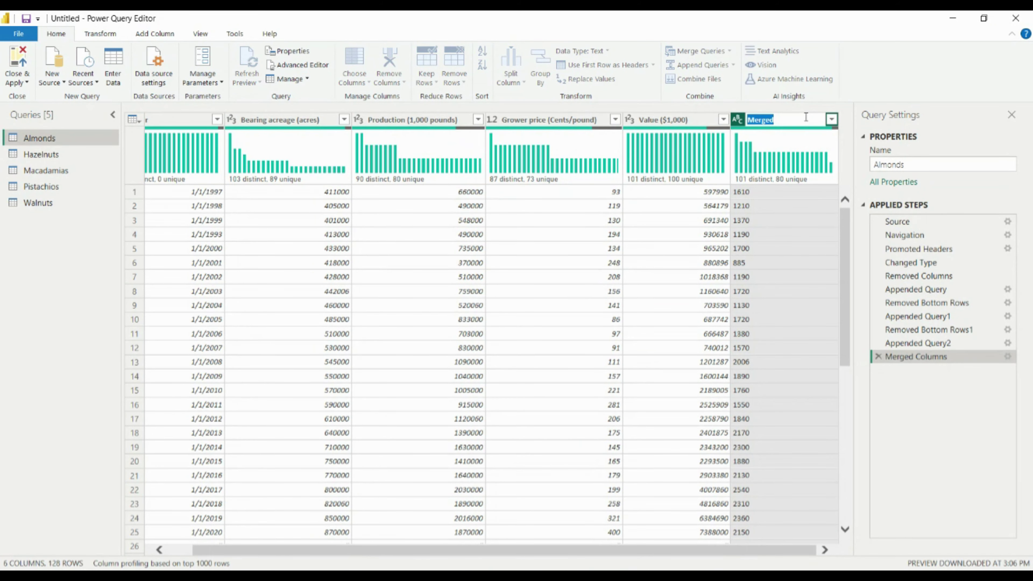
pyautogui.write('YPA In POunds')
pyautogui.press('Return')
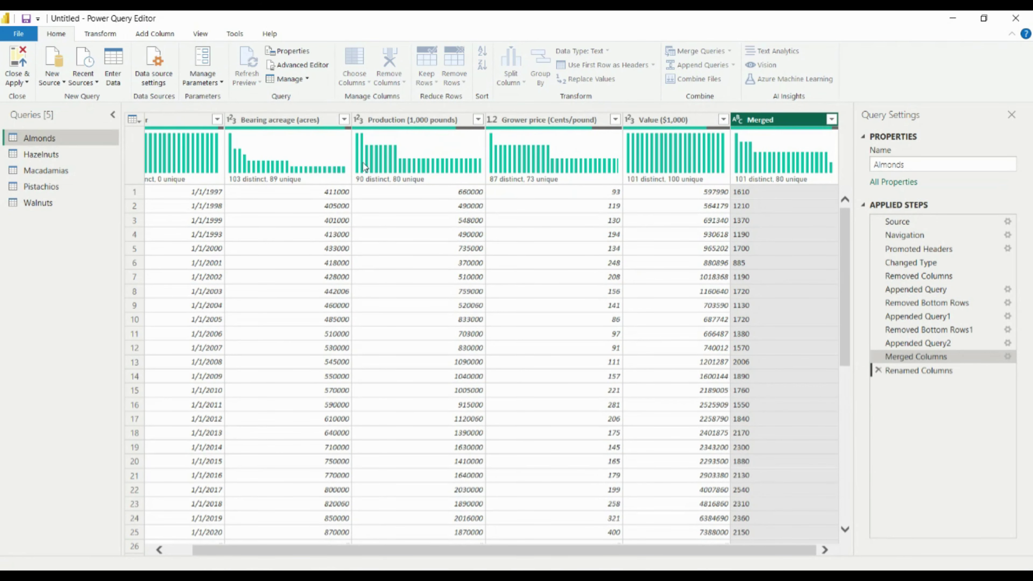
# Review the renamed yield column and the other columns through all rows of the Almonds query
pyautogui.moveTo(669, 551); pyautogui.dragTo(579, 547)
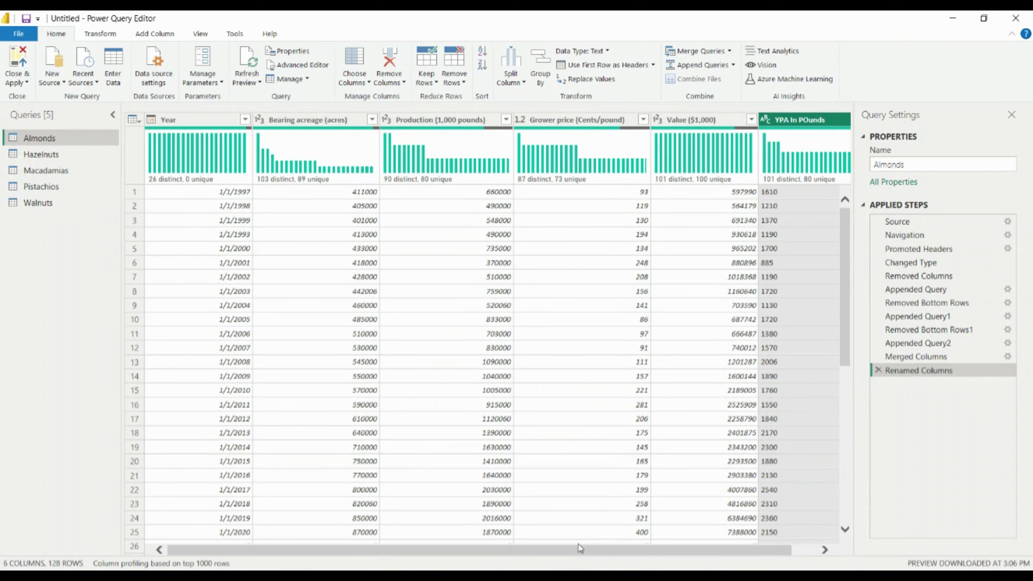
pyautogui.scroll(-7, 488, 338)
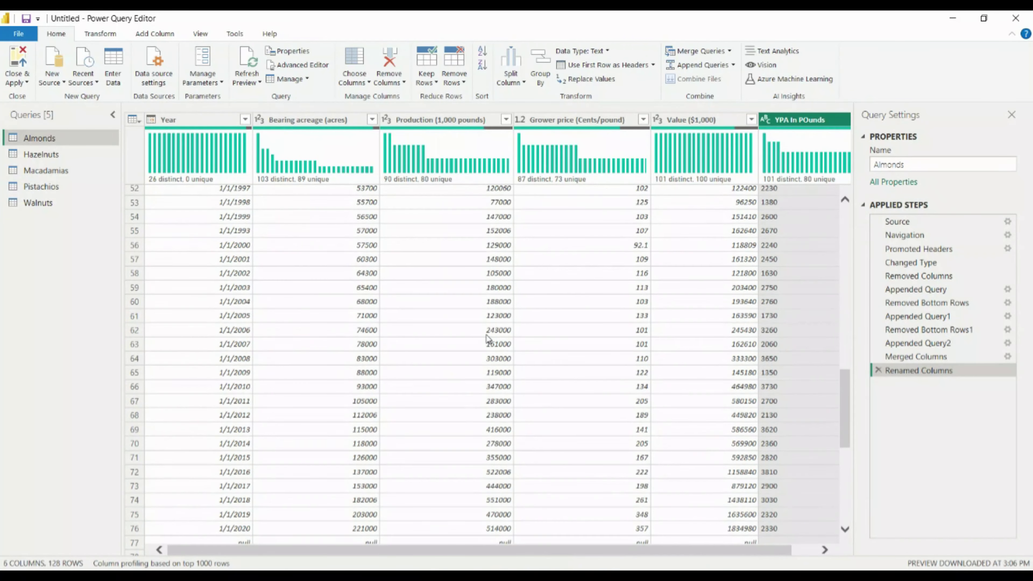
pyautogui.scroll(-20, 488, 338)
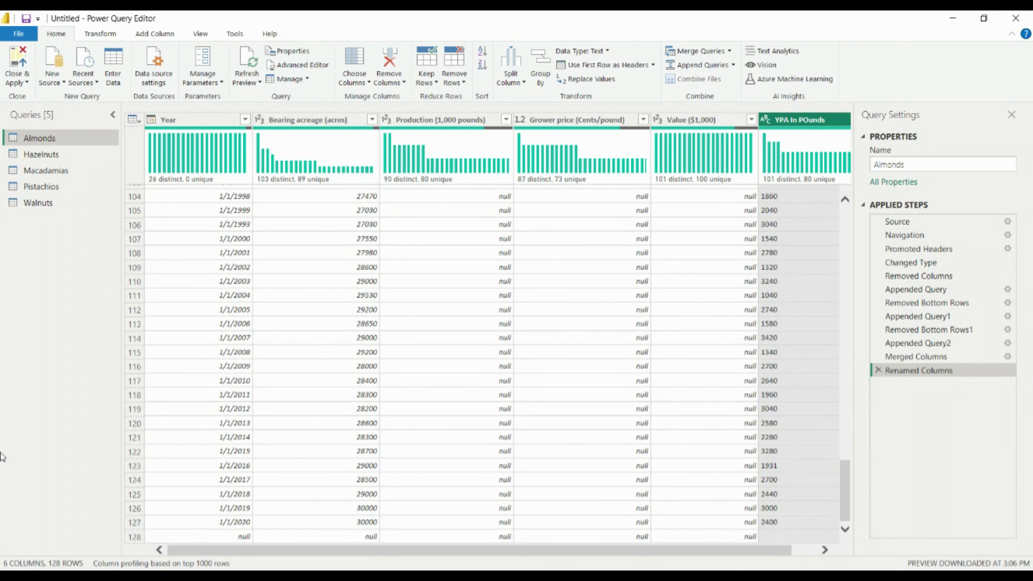
pyautogui.scroll(6, 325, 319)
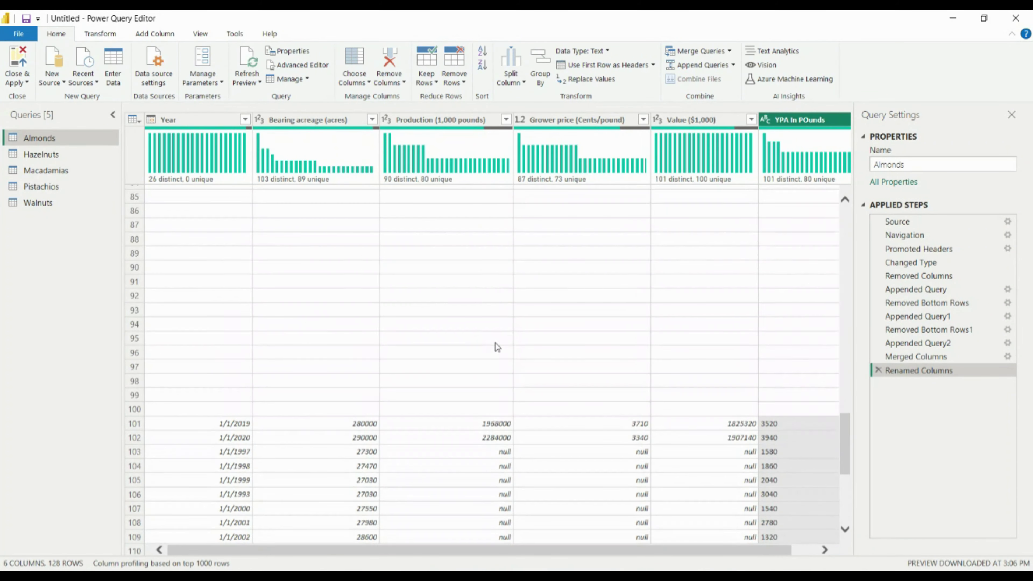
pyautogui.scroll(20, 498, 346)
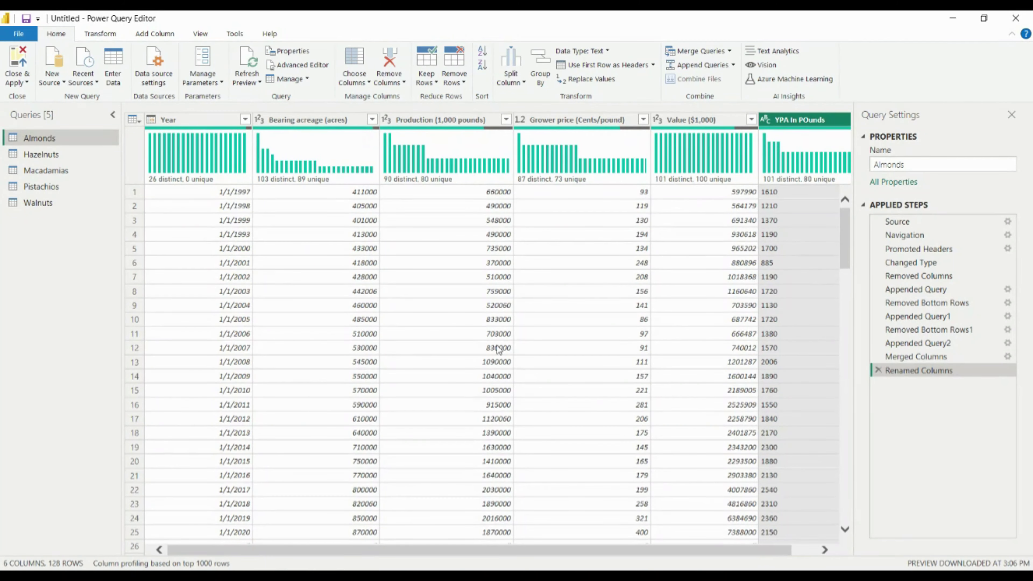
pyautogui.scroll(-20, 497, 346)
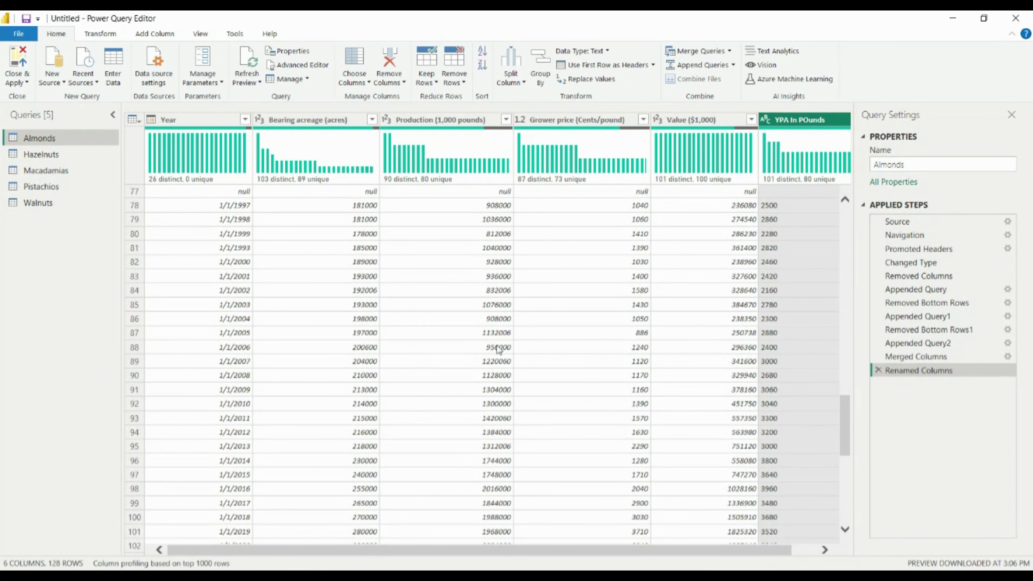
pyautogui.scroll(20, 498, 348)
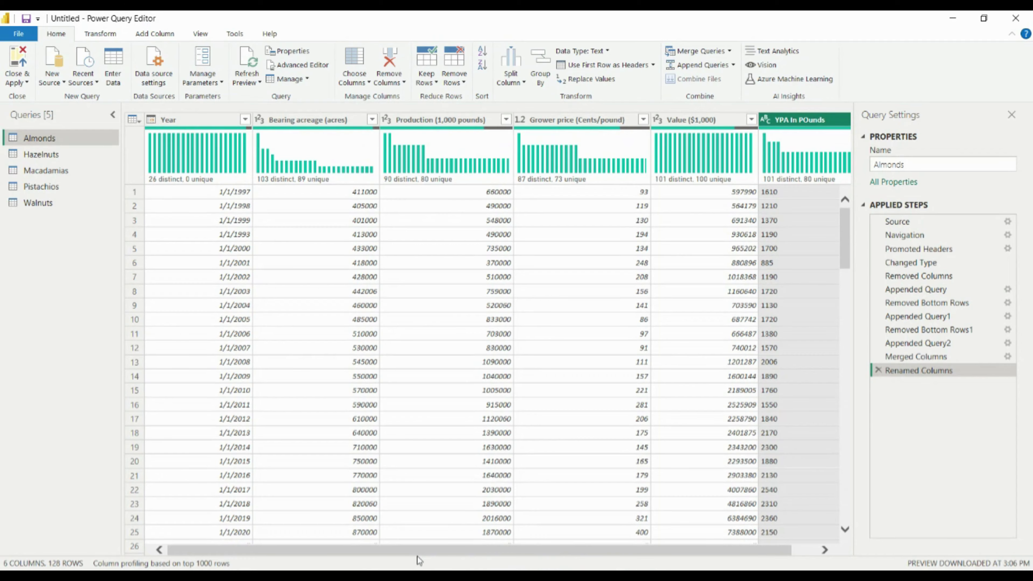
# Zoom into the data preview and handwrite the labels Reg A and Reg B in green over the table
pyautogui.hotkey('ctrl', '1')
pyautogui.click(274, 277)
pyautogui.moveTo(306, 172)
pyautogui.mouseDown()
pyautogui.moveTo(281, 250)
pyautogui.moveTo(359, 280)
pyautogui.mouseUp()
pyautogui.moveTo(254, 227); pyautogui.dragTo(402, 223)
pyautogui.moveTo(61, 167); pyautogui.dragTo(61, 303)
pyautogui.moveTo(61, 167)
pyautogui.mouseDown()
pyautogui.moveTo(76, 169)
pyautogui.moveTo(132, 290)
pyautogui.mouseUp()
pyautogui.moveTo(134, 264)
pyautogui.mouseDown()
pyautogui.moveTo(151, 240)
pyautogui.moveTo(222, 301)
pyautogui.moveTo(215, 288)
pyautogui.mouseUp()
pyautogui.moveTo(614, 152)
pyautogui.mouseDown()
pyautogui.moveTo(613, 272)
pyautogui.moveTo(691, 254)
pyautogui.moveTo(773, 322)
pyautogui.moveTo(748, 278)
pyautogui.mouseUp()
pyautogui.moveTo(822, 175)
pyautogui.mouseDown()
pyautogui.moveTo(851, 173)
pyautogui.moveTo(793, 259)
pyautogui.mouseUp()
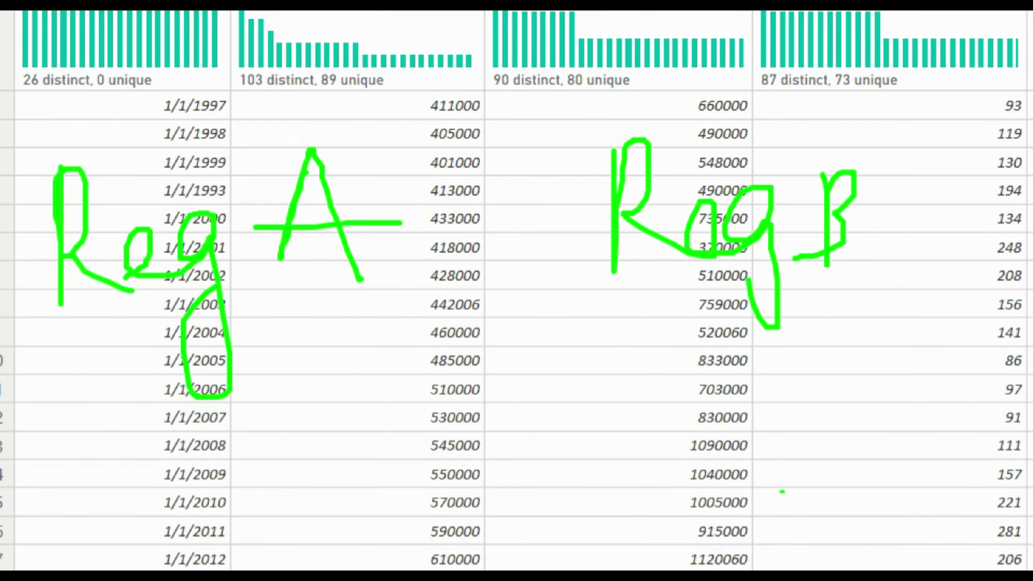
# Draw freehand green lines from beneath Reg A and Reg B to a shared point, with a long slanted line crossing them
pyautogui.moveTo(936, 376); pyautogui.dragTo(1000, 429)
pyautogui.moveTo(327, 351)
pyautogui.mouseDown()
pyautogui.moveTo(482, 531)
pyautogui.moveTo(787, 285)
pyautogui.mouseUp()
pyautogui.moveTo(509, 524); pyautogui.dragTo(490, 553)
pyautogui.moveTo(934, 380); pyautogui.dragTo(325, 560)
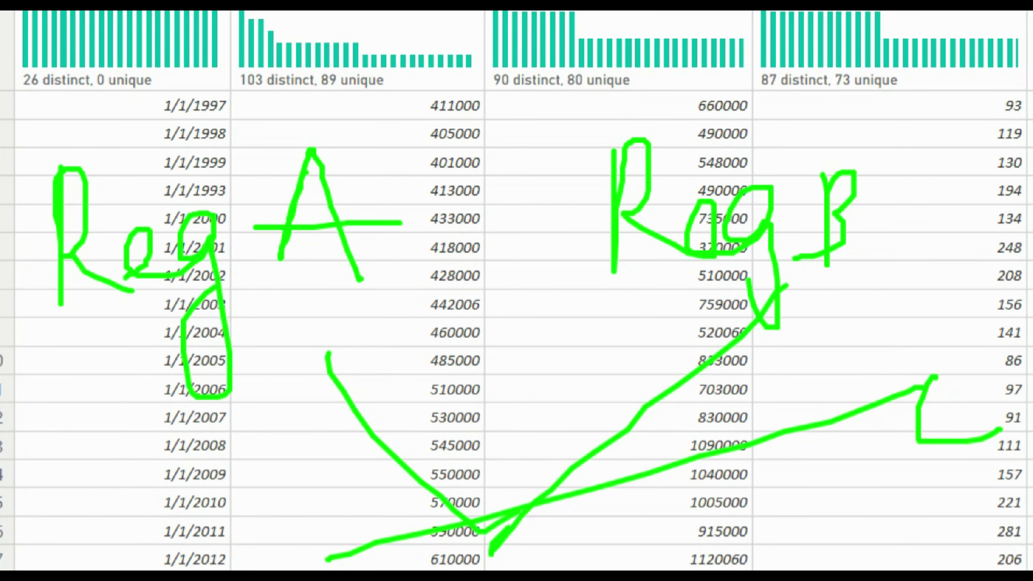
# Handwrite the word Append in green between the Reg A and Reg B labels, and the word Column above it
pyautogui.moveTo(447, 378); pyautogui.dragTo(504, 361)
pyautogui.moveTo(424, 310); pyautogui.dragTo(510, 304)
pyautogui.moveTo(515, 301)
pyautogui.mouseDown()
pyautogui.moveTo(569, 319)
pyautogui.moveTo(553, 335)
pyautogui.mouseUp()
pyautogui.moveTo(583, 311); pyautogui.dragTo(598, 378)
pyautogui.moveTo(601, 315)
pyautogui.mouseDown()
pyautogui.moveTo(608, 352)
pyautogui.moveTo(635, 310)
pyautogui.mouseUp()
pyautogui.moveTo(638, 344)
pyautogui.mouseDown()
pyautogui.moveTo(680, 342)
pyautogui.moveTo(753, 309)
pyautogui.mouseUp()
pyautogui.moveTo(752, 309); pyautogui.dragTo(767, 236)
pyautogui.moveTo(767, 285); pyautogui.dragTo(772, 344)
pyautogui.click(790, 331)
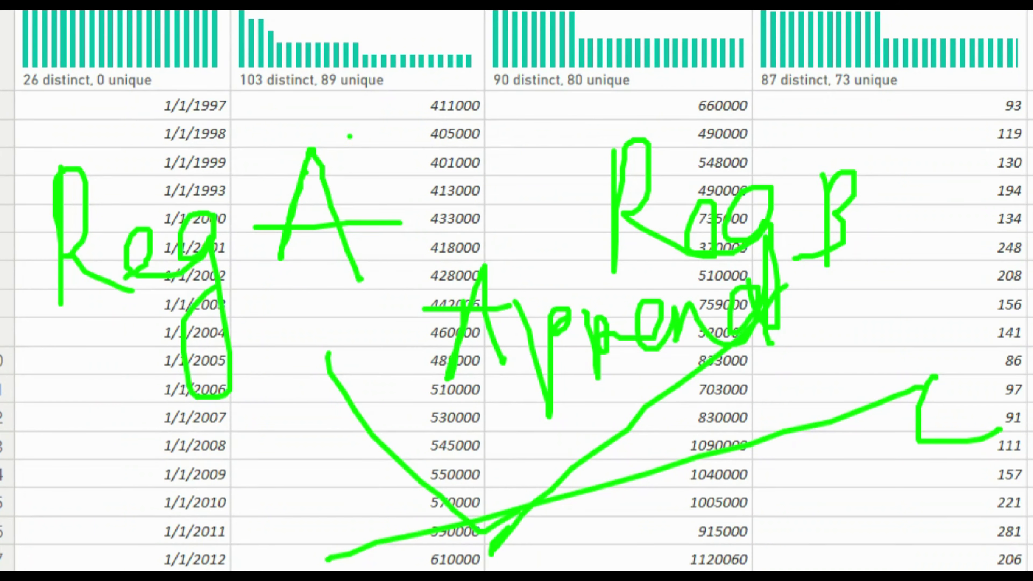
pyautogui.moveTo(438, 91)
pyautogui.mouseDown()
pyautogui.moveTo(454, 155)
pyautogui.moveTo(492, 122)
pyautogui.moveTo(622, 122)
pyautogui.moveTo(666, 103)
pyautogui.mouseUp()
pyautogui.click(655, 100)
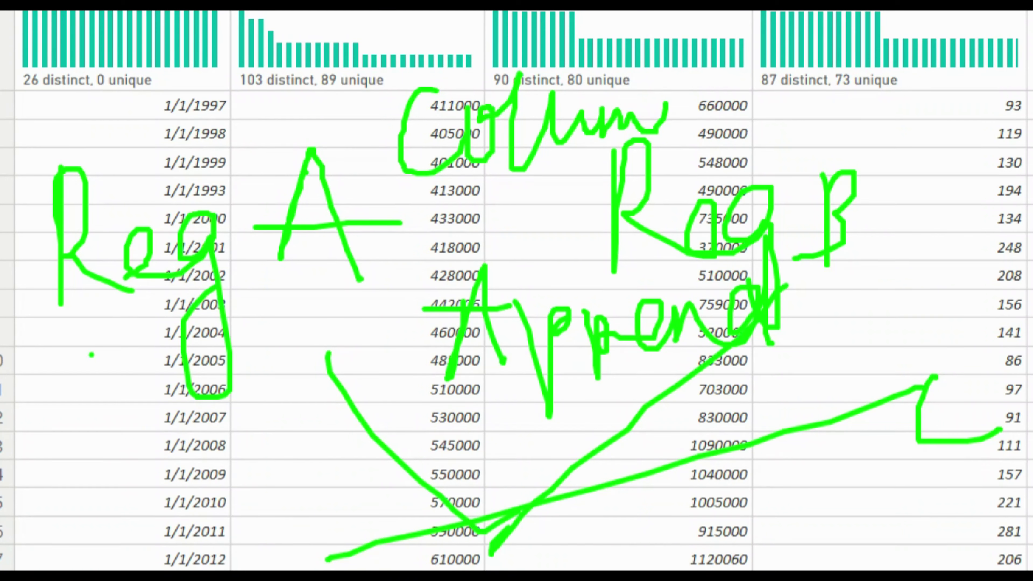
# Handwrite a circled 6 beneath Reg A and a circled 5 over Reg B in green, removing any stray mark
pyautogui.moveTo(105, 341)
pyautogui.mouseDown()
pyautogui.moveTo(140, 407)
pyautogui.moveTo(98, 387)
pyautogui.mouseUp()
pyautogui.moveTo(124, 254)
pyautogui.mouseDown()
pyautogui.moveTo(32, 360)
pyautogui.moveTo(67, 304)
pyautogui.mouseUp()
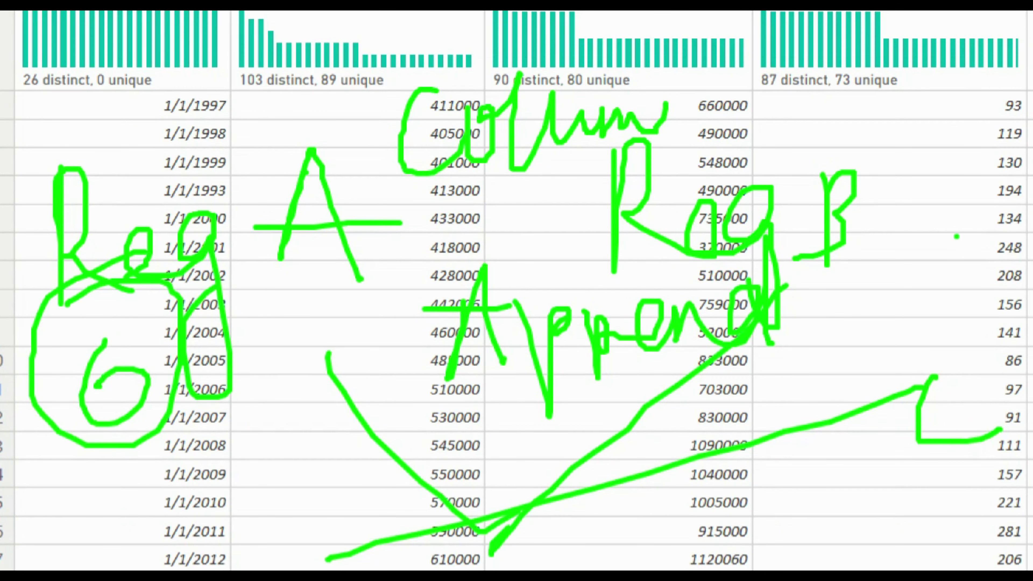
pyautogui.moveTo(957, 213)
pyautogui.mouseDown()
pyautogui.moveTo(838, 238)
pyautogui.moveTo(862, 287)
pyautogui.mouseUp()
pyautogui.moveTo(916, 138); pyautogui.dragTo(890, 169)
pyautogui.click(883, 161)
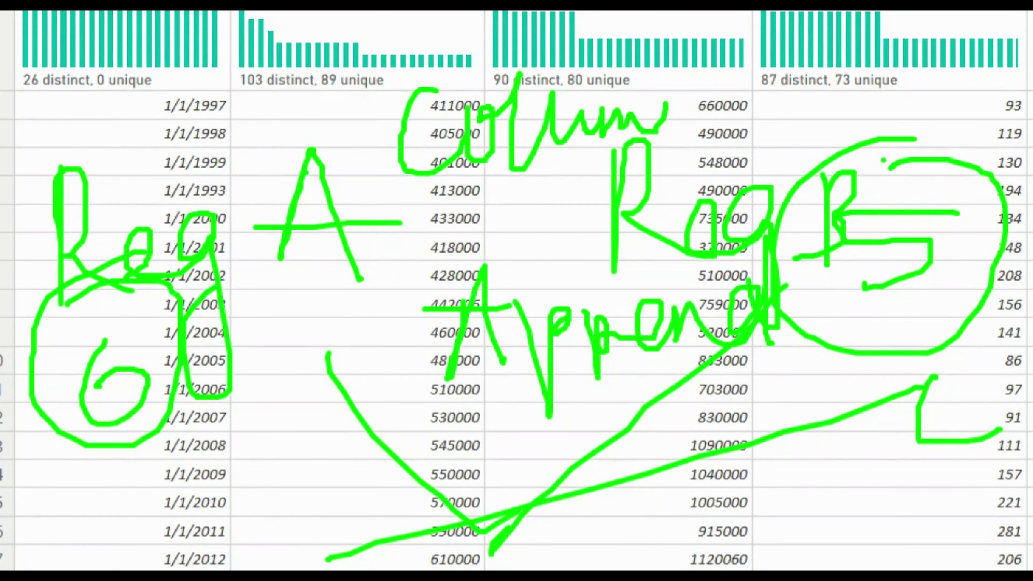
pyautogui.hotkey('ctrl', 'z')
# Draw freehand branching lines beneath the circled 6 and the circled 5, and leave the zoomed annotation view
pyautogui.moveTo(2, 510)
pyautogui.mouseDown()
pyautogui.moveTo(52, 444)
pyautogui.moveTo(254, 561)
pyautogui.mouseUp()
pyautogui.moveTo(771, 371)
pyautogui.mouseDown()
pyautogui.moveTo(821, 344)
pyautogui.moveTo(896, 384)
pyautogui.mouseUp()
pyautogui.click(889, 390)
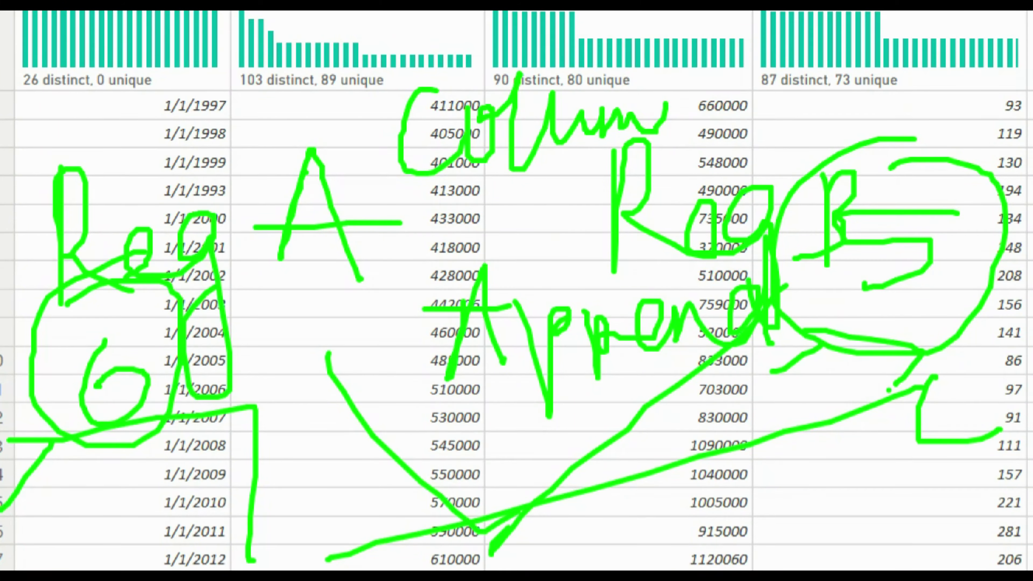
pyautogui.press('Escape')
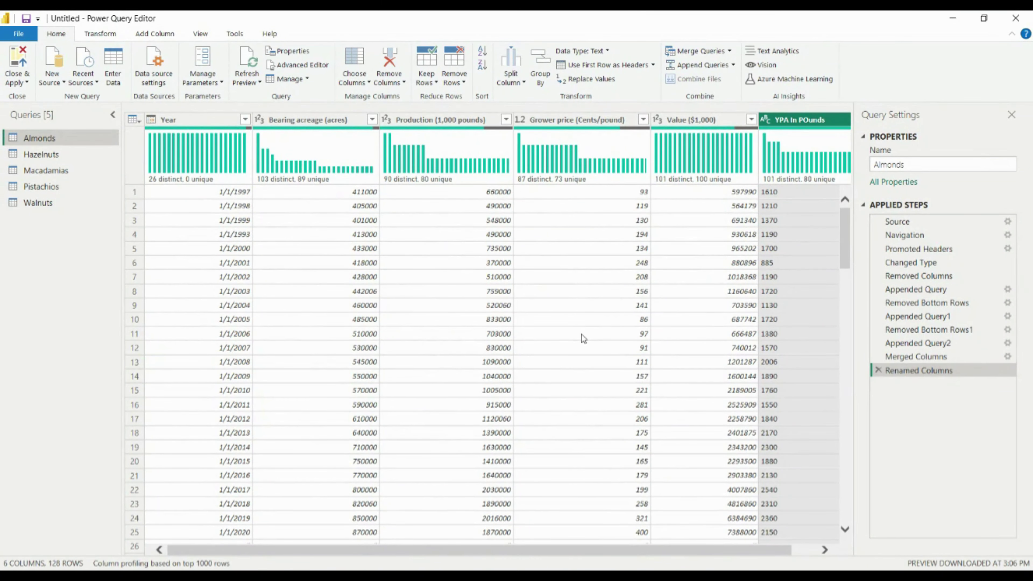
# Examine the appended rows of the Almonds query from start to end, including the null values and the remaining columns
pyautogui.scroll(-20, 646, 333)
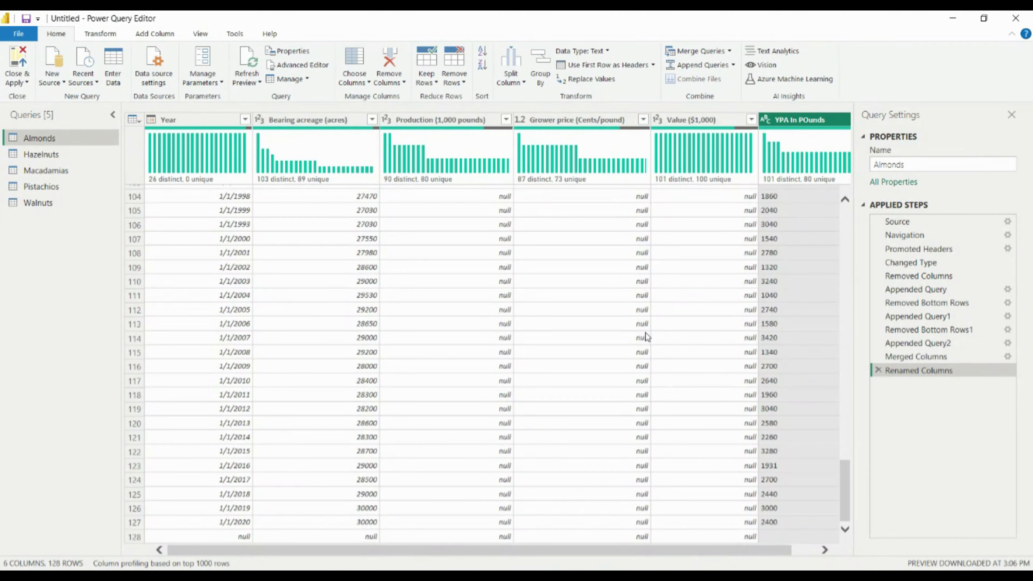
pyautogui.scroll(6, 645, 333)
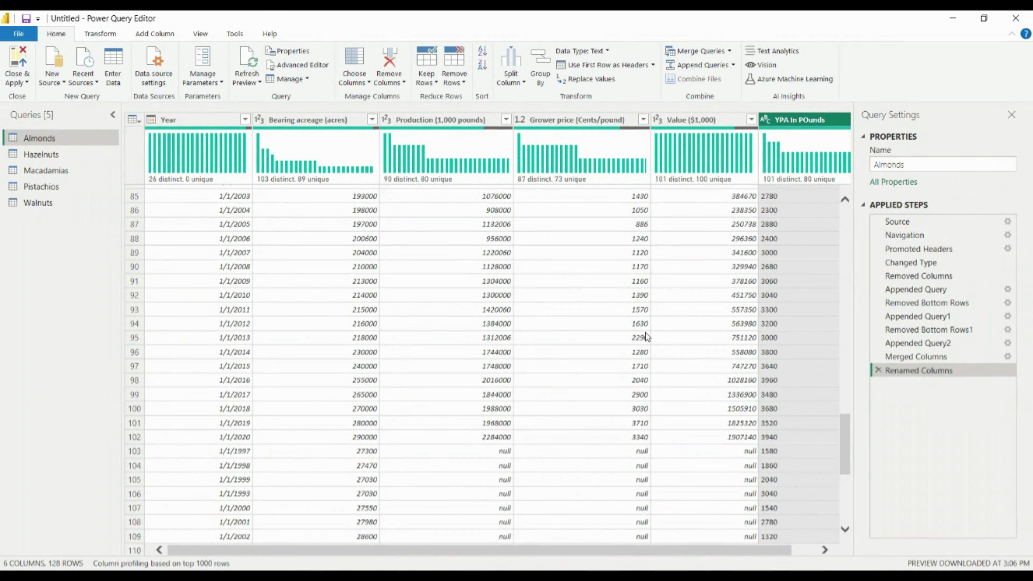
pyautogui.scroll(20, 646, 333)
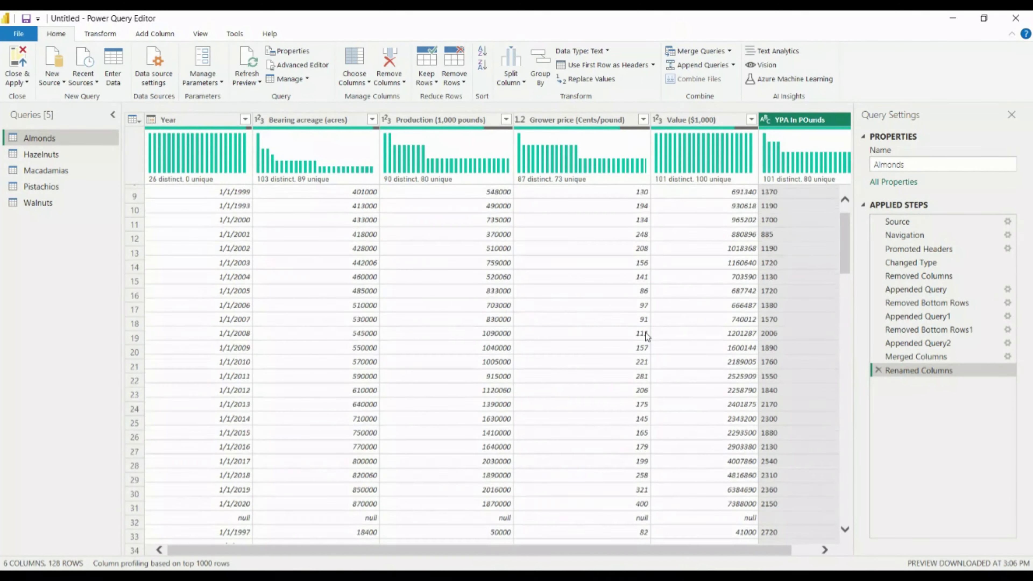
pyautogui.scroll(3, 646, 335)
pyautogui.scroll(-6, 647, 335)
pyautogui.scroll(6, 647, 335)
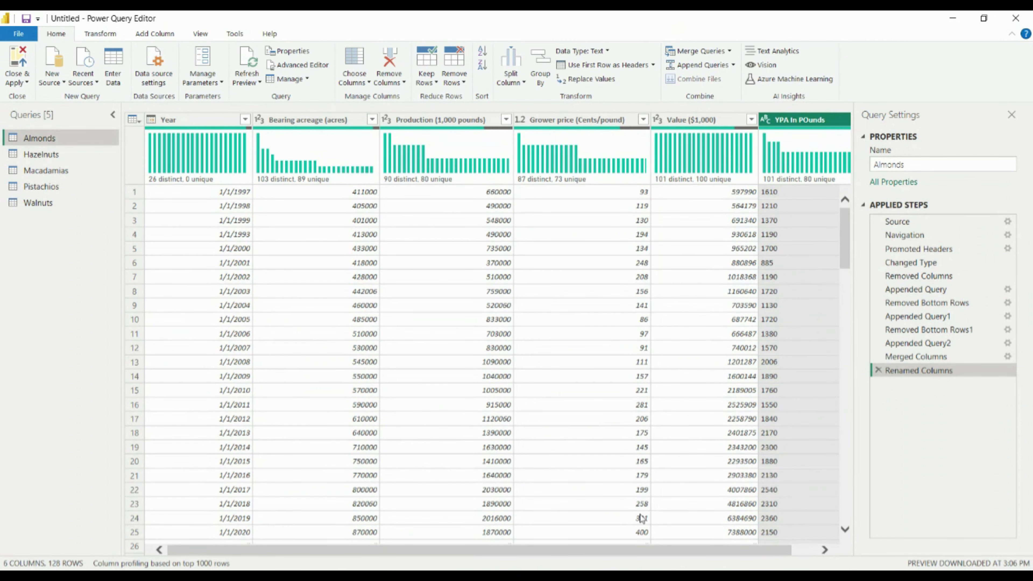
pyautogui.moveTo(542, 548); pyautogui.dragTo(577, 549)
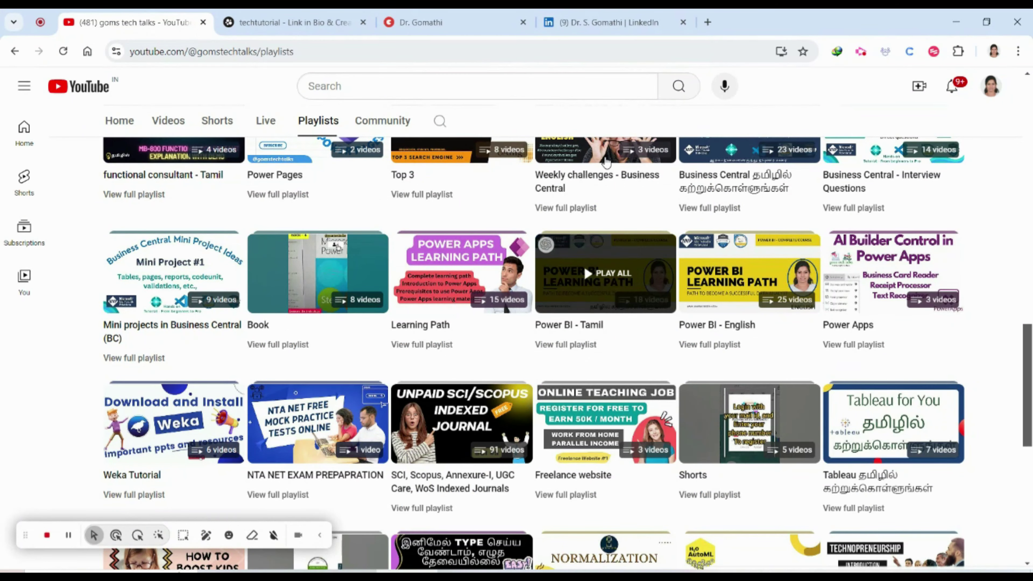
# Look through the goms tech talks YouTube channel, the Topmate booking services, the Beacons store and the LinkedIn profile in the browser
pyautogui.scroll(15, 670, 320)
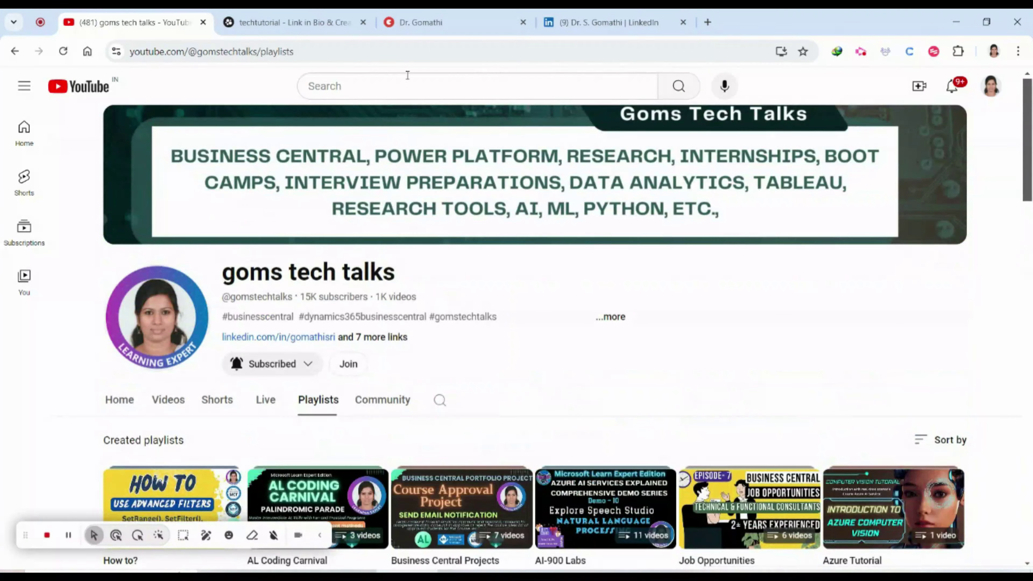
pyautogui.click(440, 25)
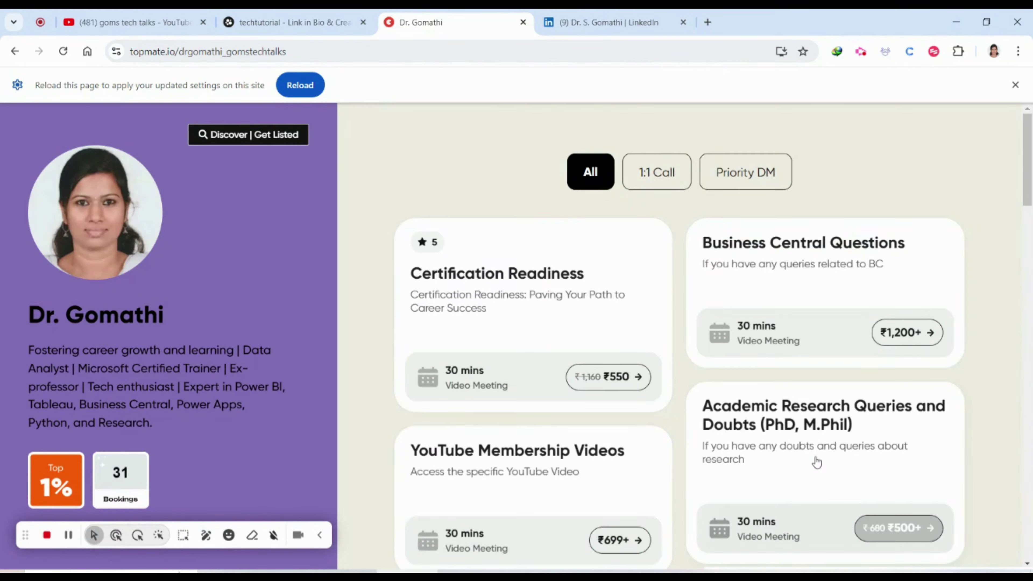
pyautogui.scroll(-15, 818, 459)
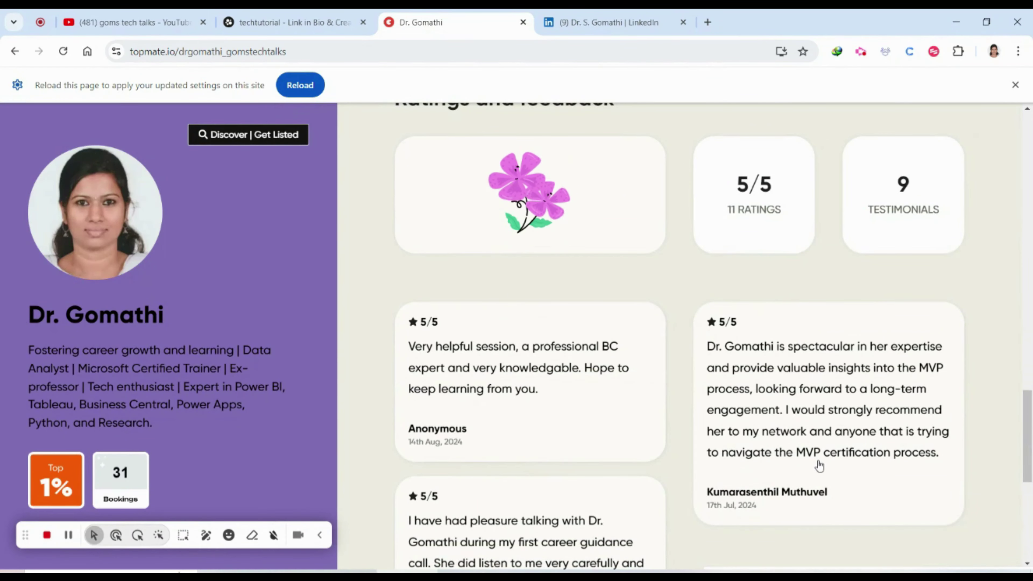
pyautogui.scroll(10, 817, 463)
pyautogui.scroll(8, 814, 463)
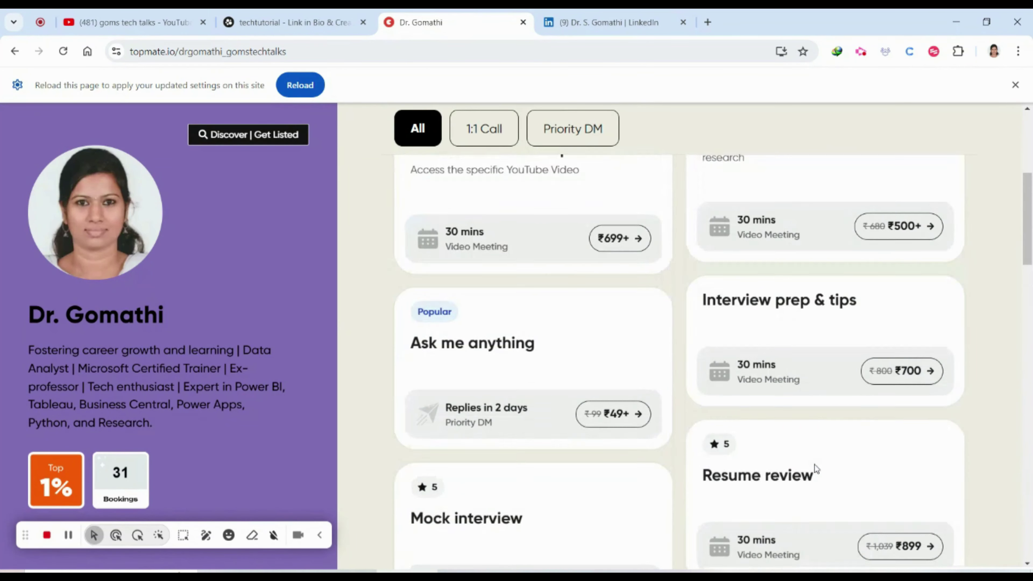
pyautogui.click(290, 16)
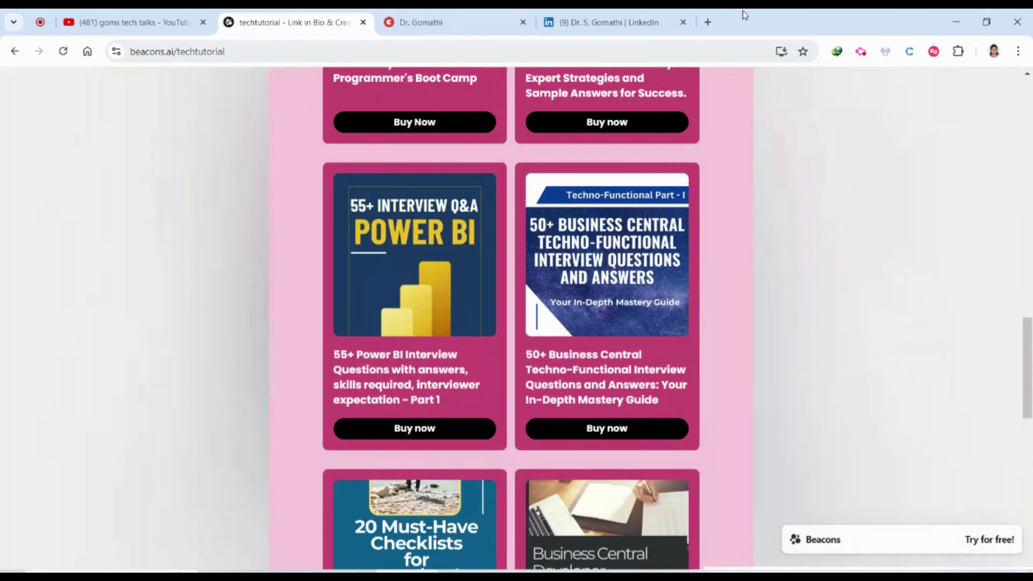
pyautogui.click(687, 25)
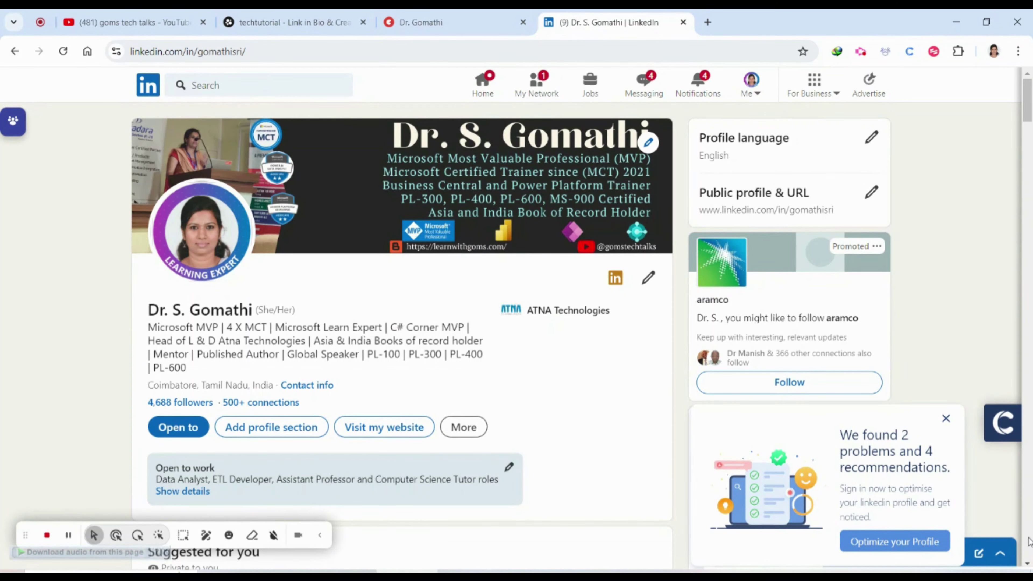